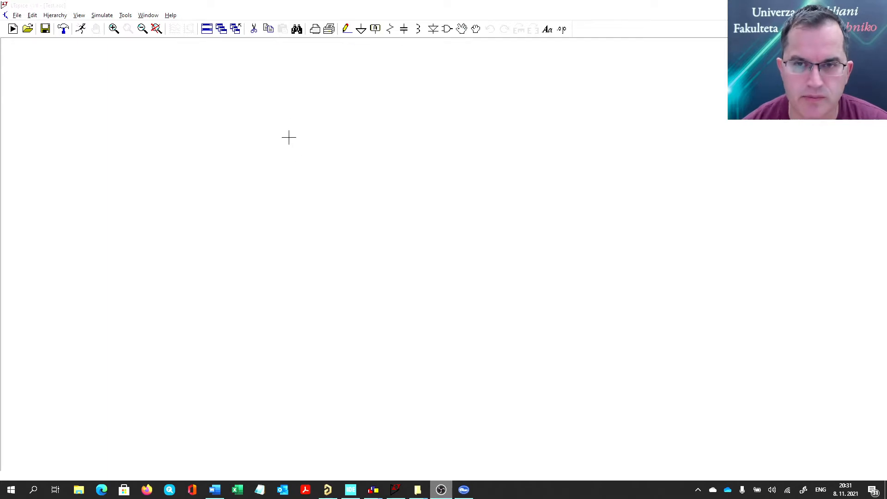
Place four vertical resistors in a two-by-two arrangement, with R1 and R2 above R3 and R4.
{"action": "left_click", "coordinate": [415, 162]}
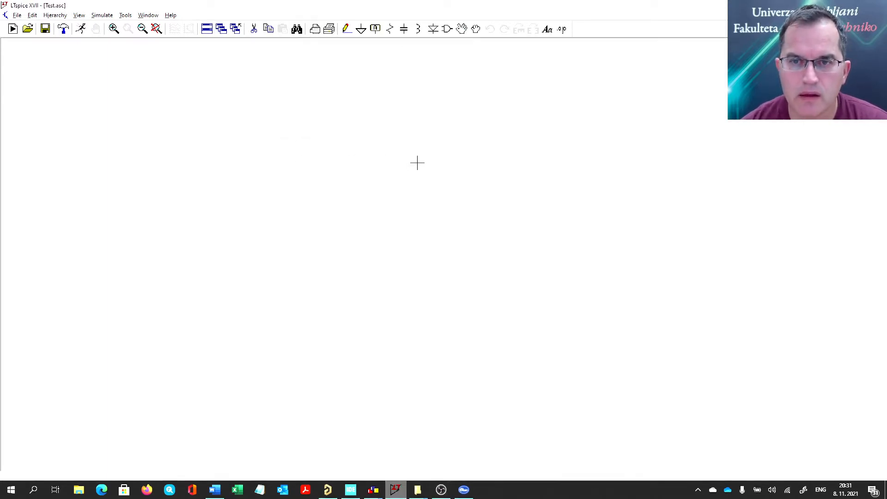
{"action": "key", "text": "r"}
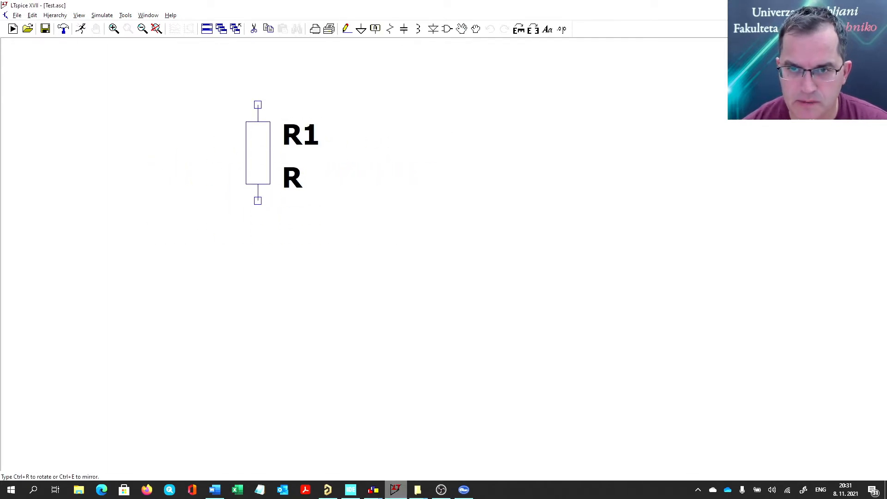
{"action": "left_click", "coordinate": [258, 153]}
{"action": "left_click", "coordinate": [412, 152]}
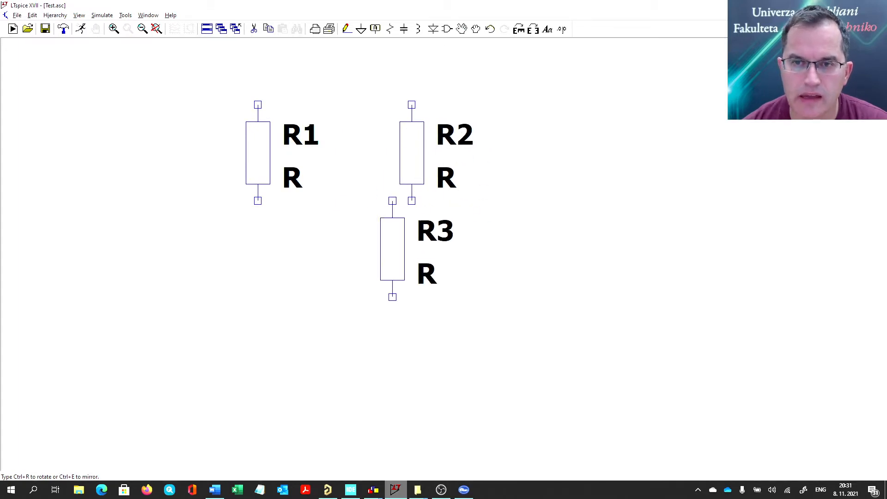
{"action": "left_click", "coordinate": [258, 364]}
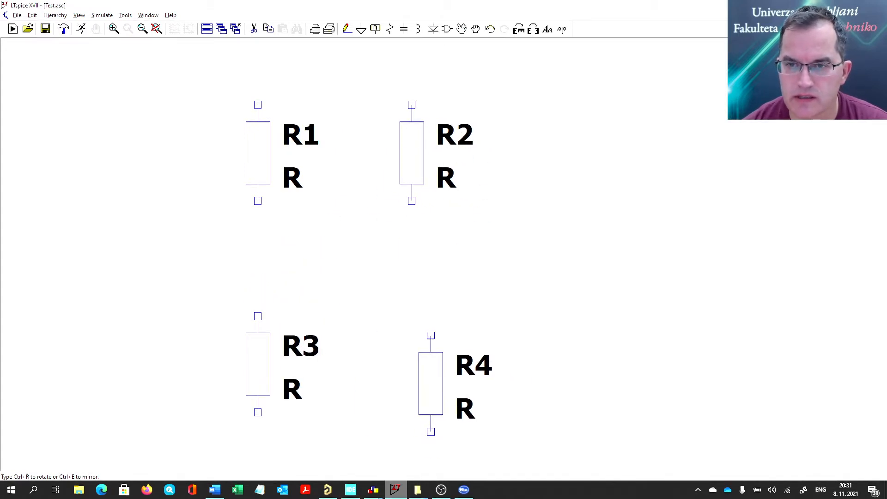
{"action": "left_click", "coordinate": [412, 364]}
{"action": "key", "text": "Escape"}
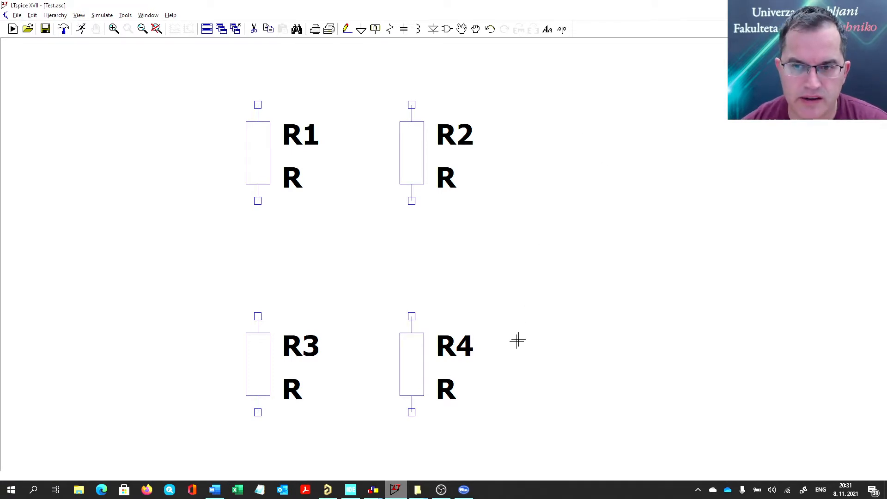
Place a capacitor beside resistor R4, and preview the inductor and diode symbols without placing them.
{"action": "key", "text": "c"}
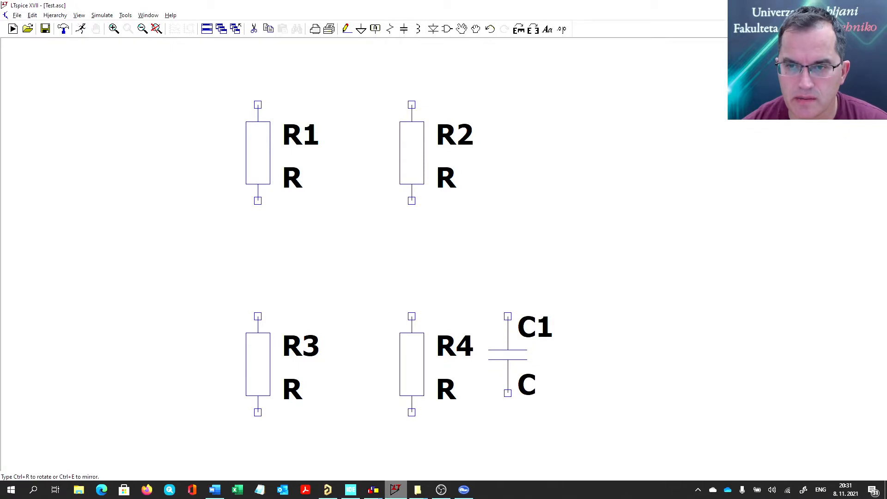
{"action": "key", "text": "Escape"}
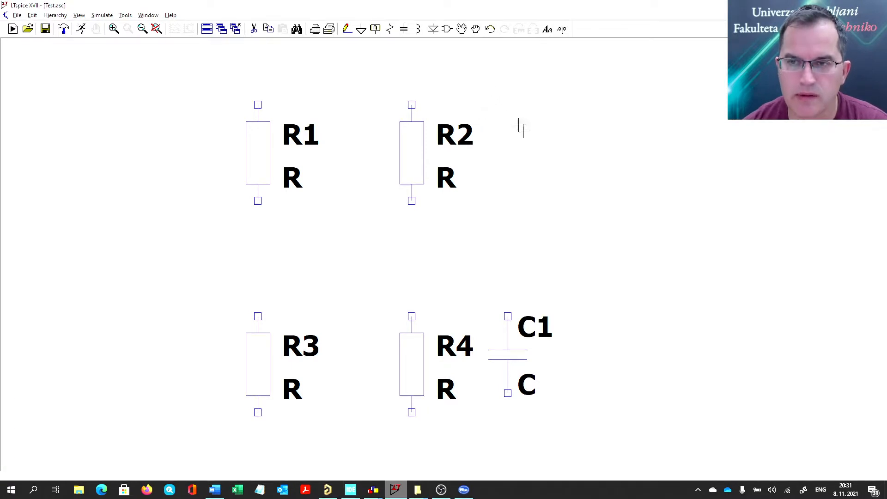
{"action": "key", "text": "l"}
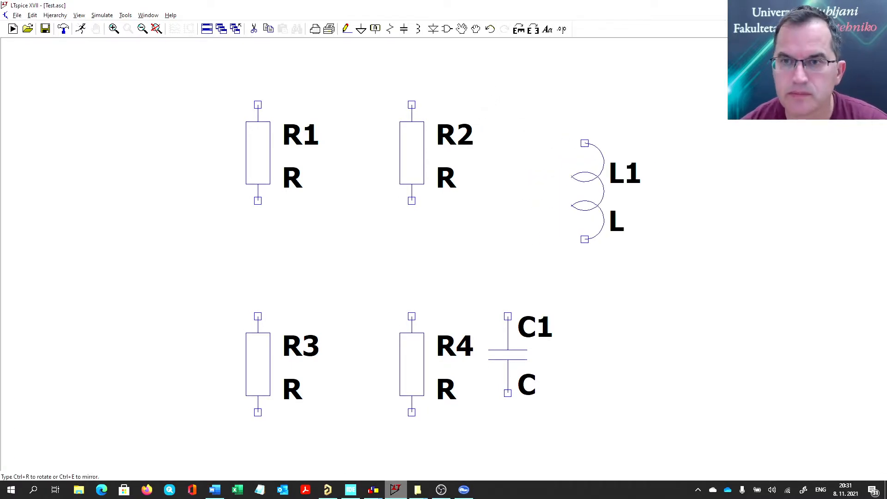
{"action": "key", "text": "d"}
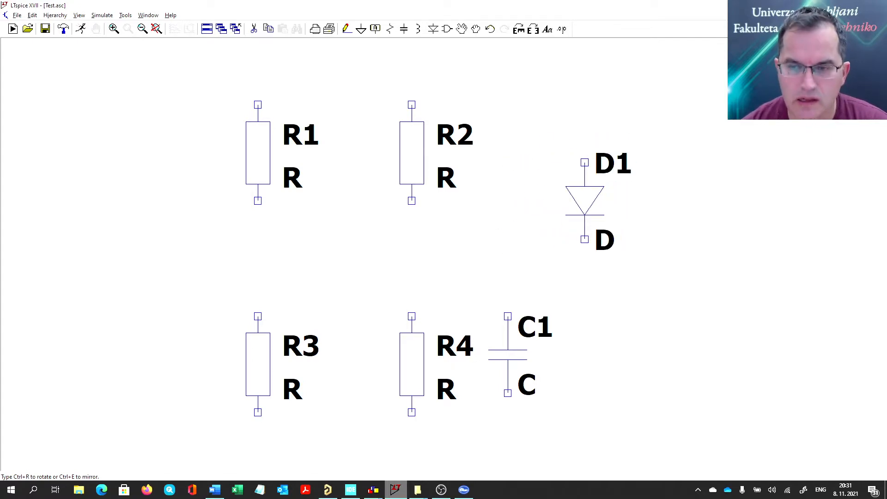
Add ground symbols at the lower ends of R3 and R4 and just below capacitor C1.
{"action": "key", "text": "g"}
{"action": "left_click", "coordinate": [412, 412]}
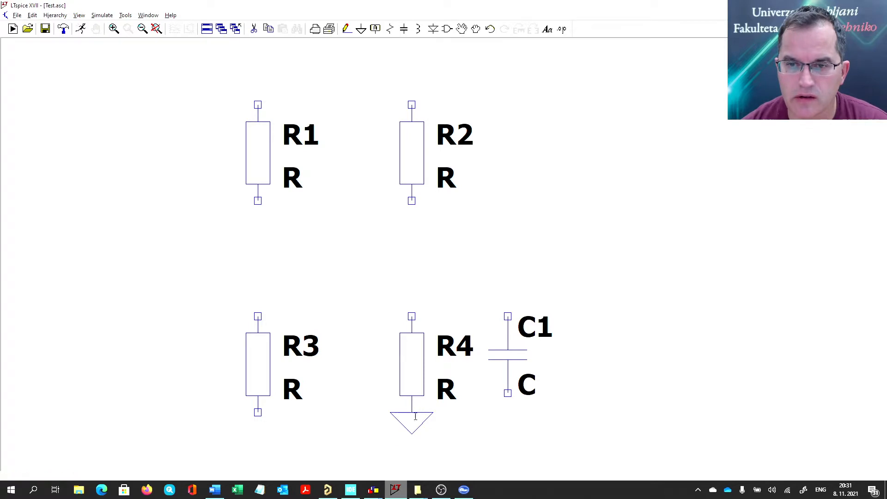
{"action": "left_click", "coordinate": [507, 412]}
{"action": "left_click", "coordinate": [258, 412]}
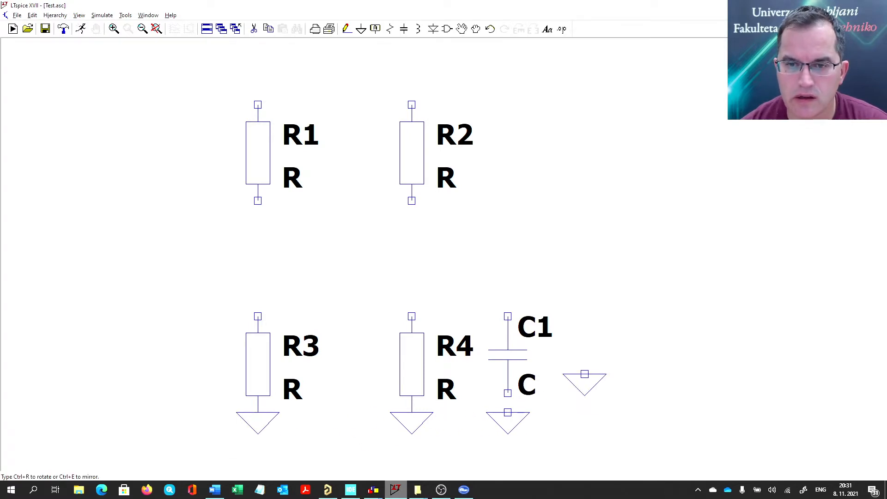
{"action": "key", "text": "Escape"}
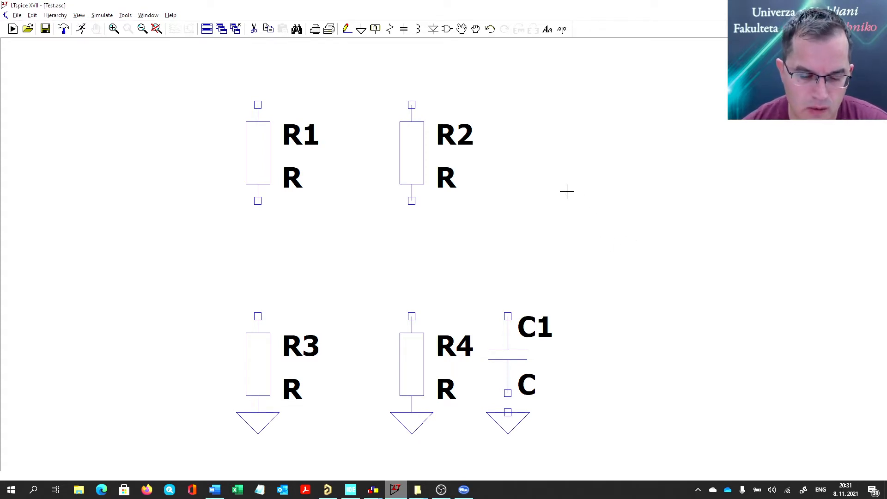
Insert an npn transistor with its collector on R2's lower end and its emitter on R4's upper end.
{"action": "key", "text": "F2"}
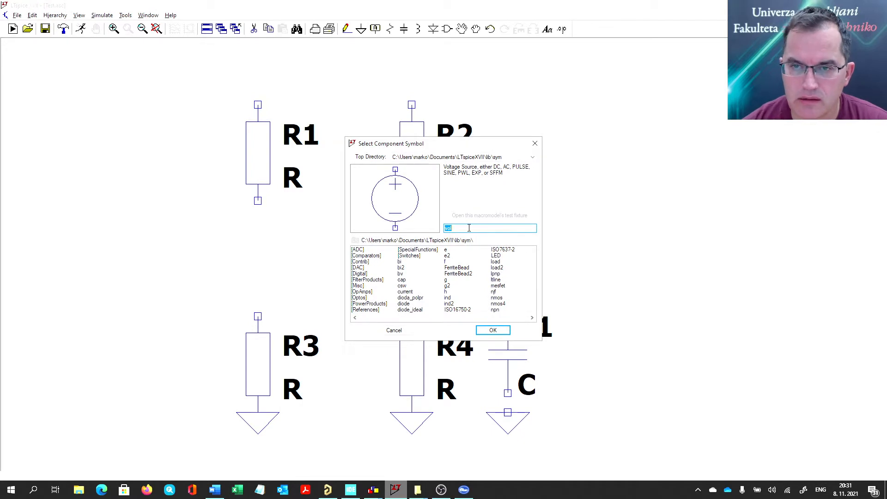
{"action": "type", "text": "npn"}
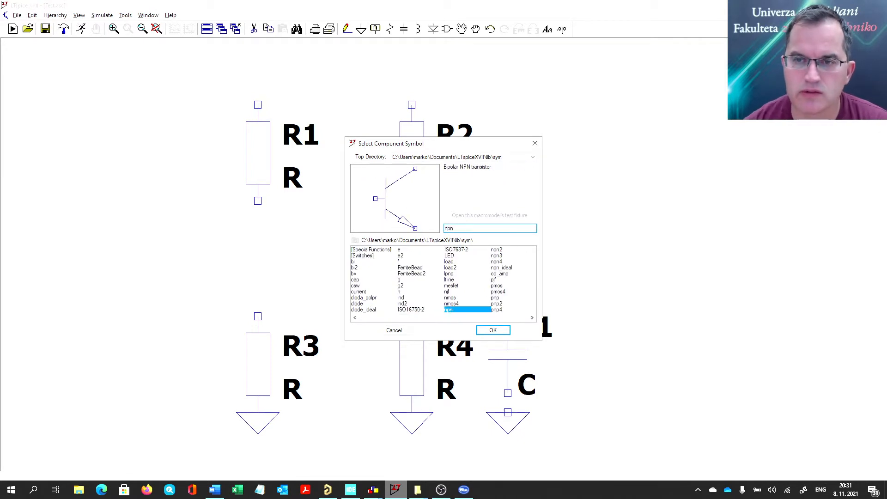
{"action": "left_click", "coordinate": [492, 330]}
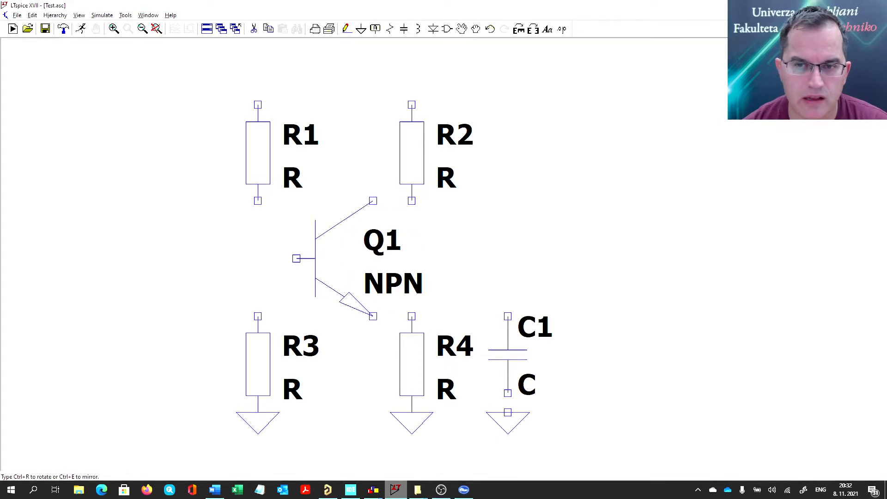
{"action": "left_click", "coordinate": [334, 201]}
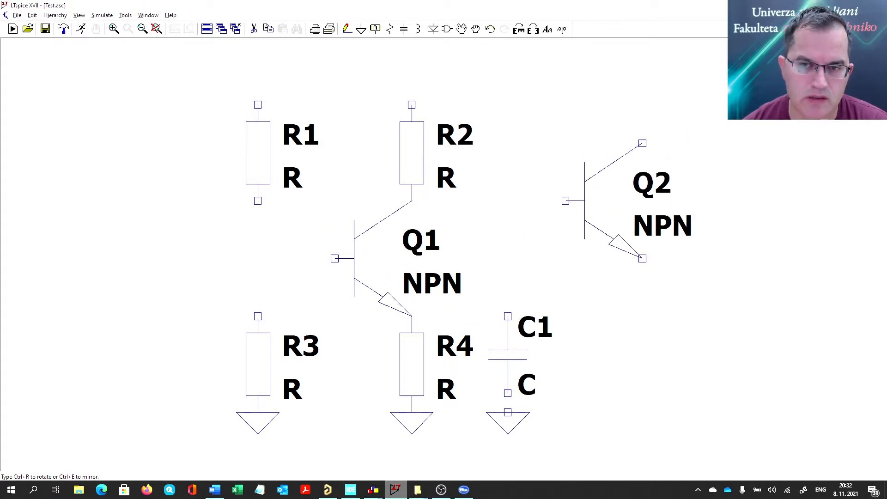
{"action": "key", "text": "Escape"}
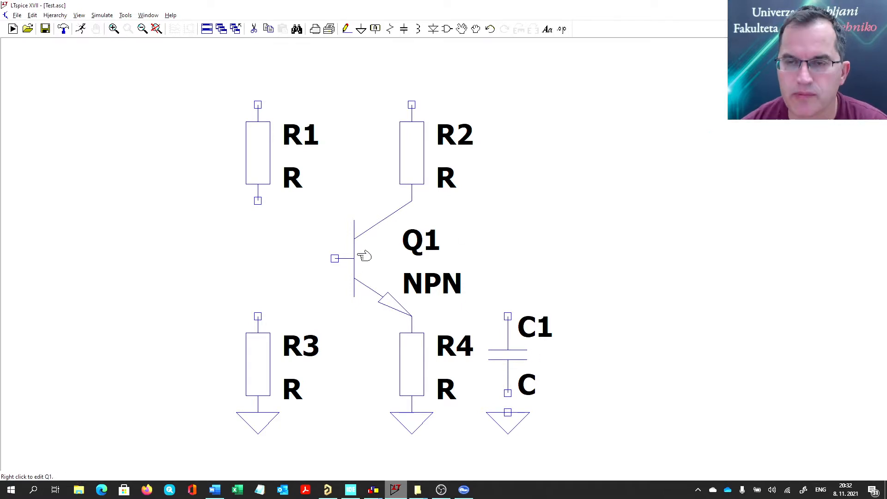
Move transistor Q1 out to the empty area beyond R2 and rotate it through a full turn.
{"action": "left_click_drag", "start_coordinate": [357, 257], "coordinate": [664, 181]}
{"action": "left_click", "coordinate": [664, 179]}
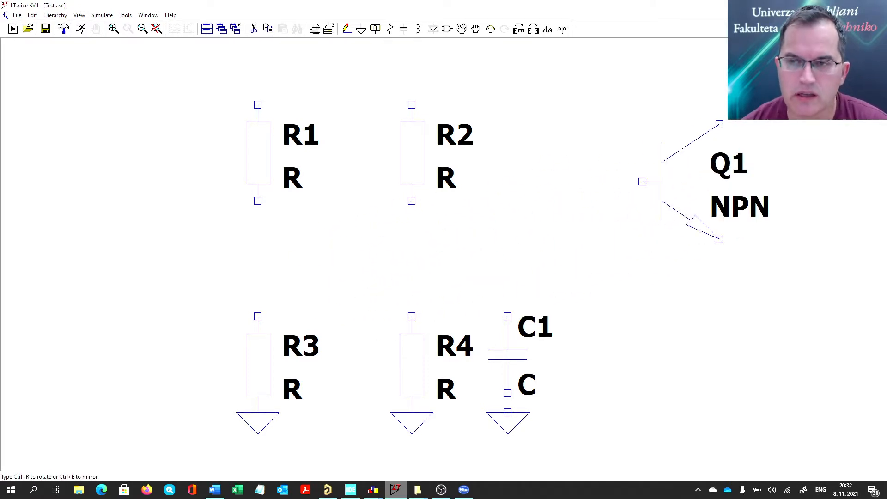
{"action": "key", "text": "ctrl+r"}
{"action": "key", "text": "ctrl+r"}
{"action": "key", "text": "ctrl+r"}
{"action": "key", "text": "ctrl+r"}
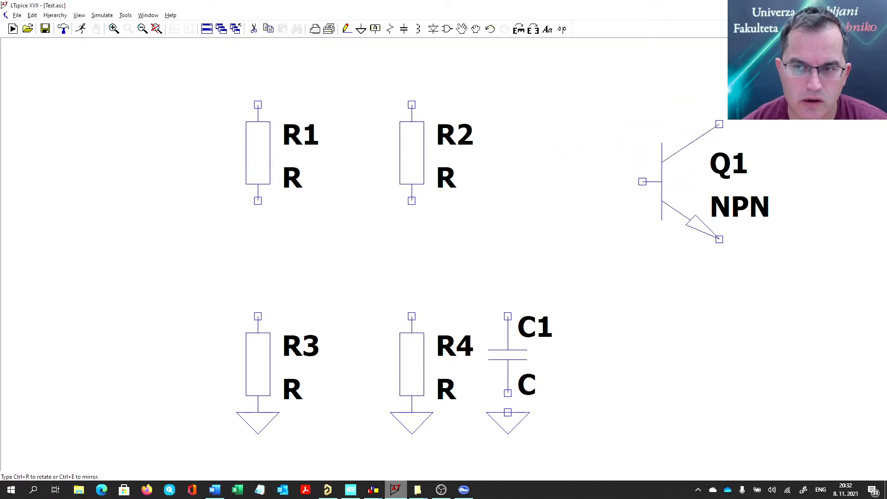
Mirror transistor Q1 back and forth and return it to its place between R2 and R4.
{"action": "key", "text": "ctrl+e"}
{"action": "key", "text": "ctrl+e"}
{"action": "key", "text": "ctrl+e"}
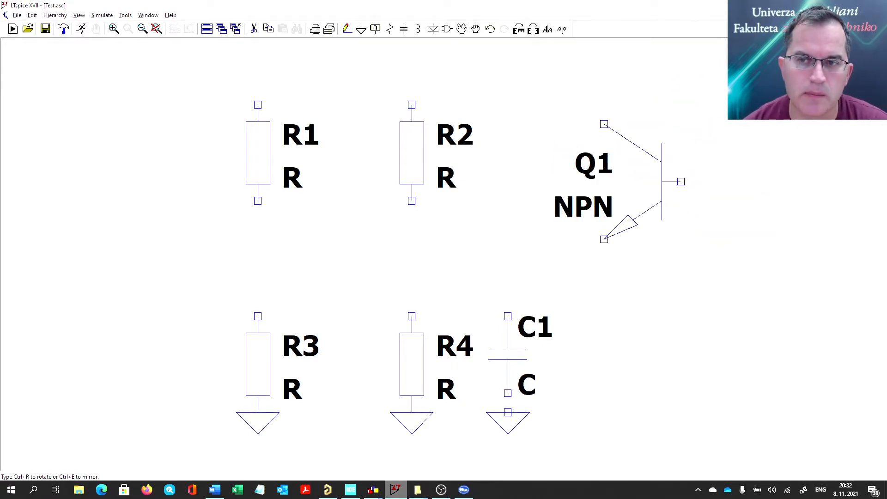
{"action": "key", "text": "ctrl+e"}
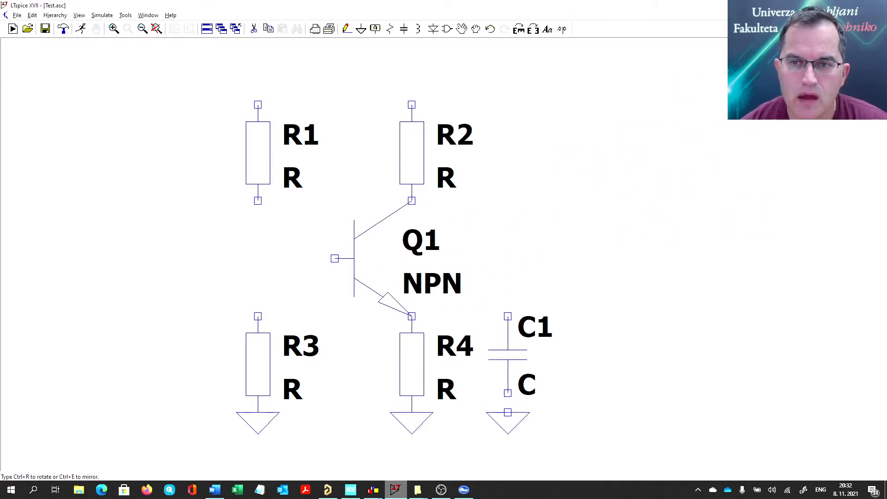
{"action": "left_click", "coordinate": [355, 252]}
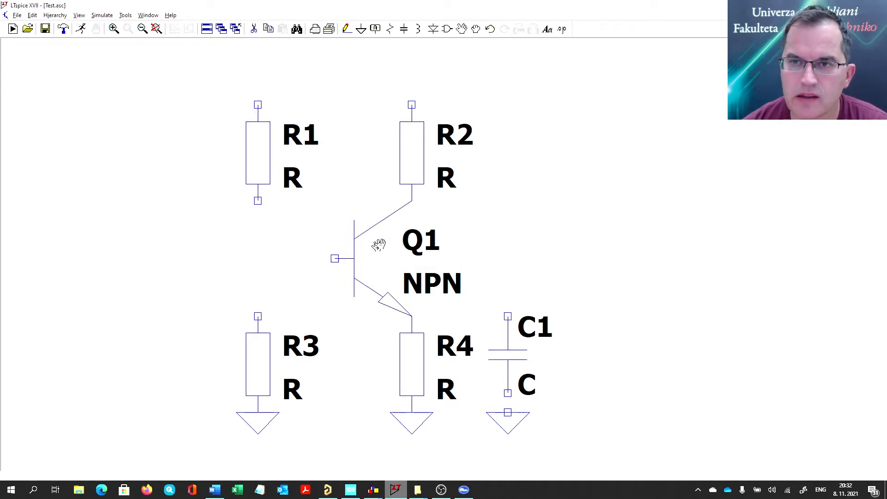
{"action": "left_click", "coordinate": [351, 258]}
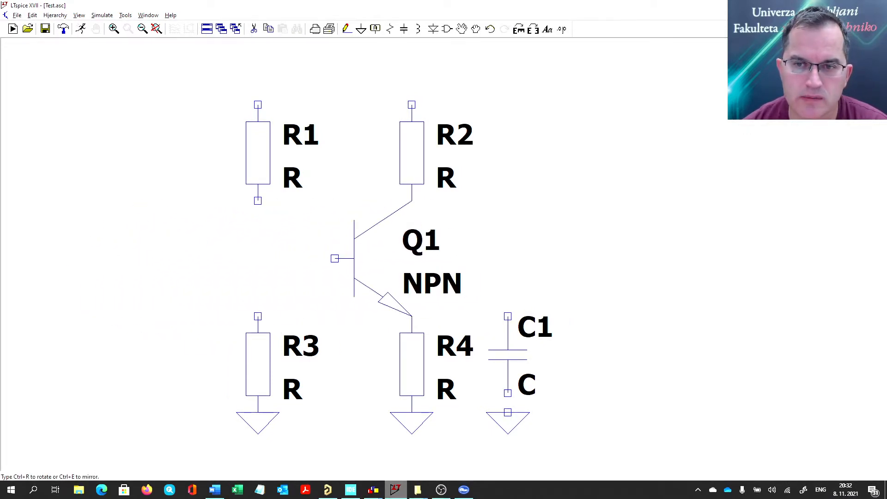
{"action": "left_click", "coordinate": [352, 249]}
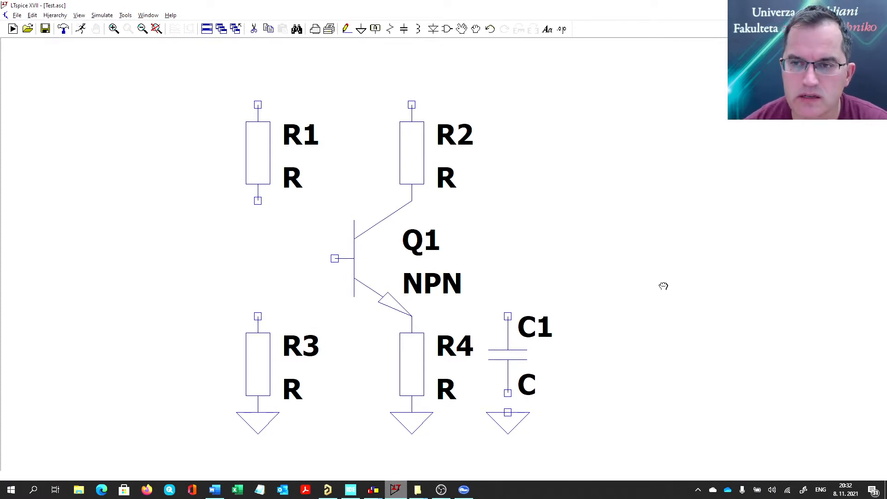
Wire the base of transistor Q1 to the lower end of resistor R1.
{"action": "key", "text": "F3"}
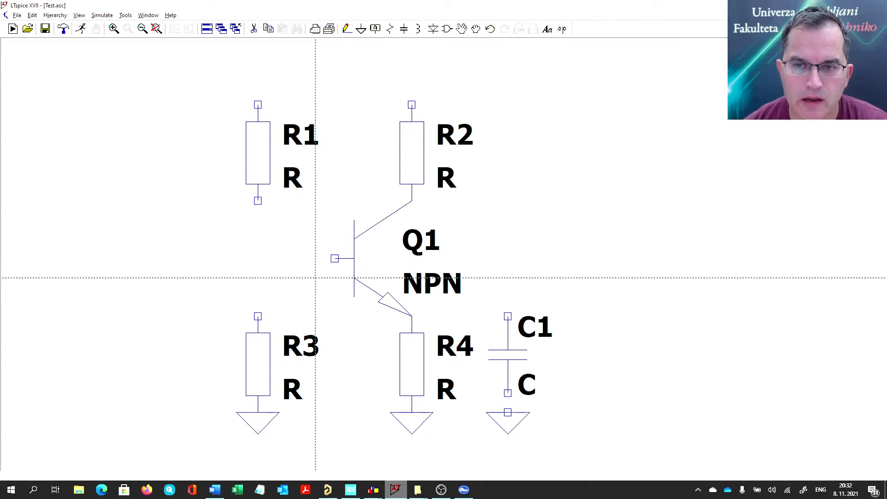
{"action": "left_click", "coordinate": [334, 258]}
{"action": "left_click", "coordinate": [258, 258]}
{"action": "left_click", "coordinate": [260, 200]}
{"action": "key", "text": "Escape"}
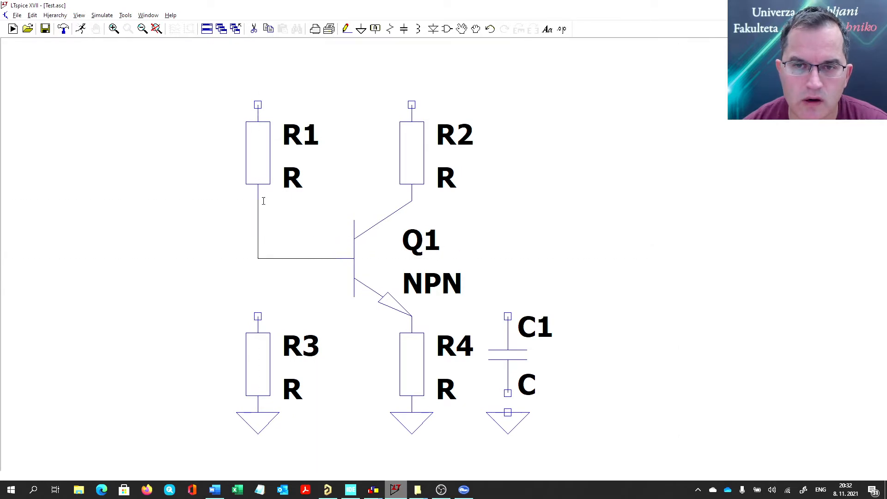
Wire the base node down to the upper end of R3, and connect the upper ends of R1 and R2.
{"action": "left_click", "coordinate": [258, 259]}
{"action": "left_click", "coordinate": [258, 316]}
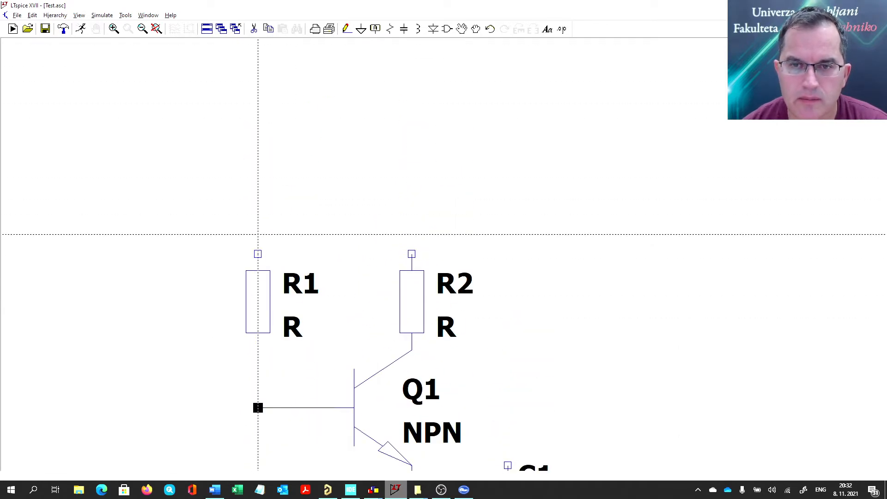
{"action": "left_click", "coordinate": [258, 253]}
{"action": "left_click", "coordinate": [412, 254]}
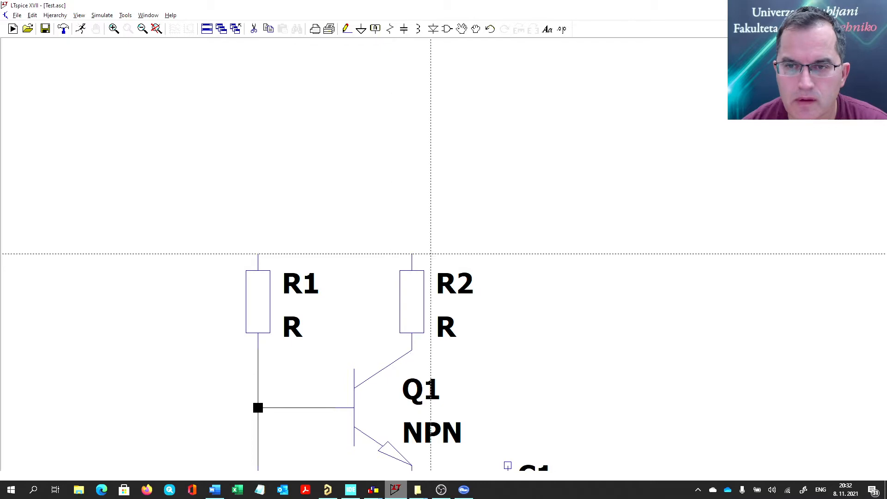
{"action": "scroll", "coordinate": [623, 157], "scroll_direction": "down", "scroll_amount": 3}
{"action": "scroll", "coordinate": [531, 231], "scroll_direction": "up", "scroll_amount": 4}
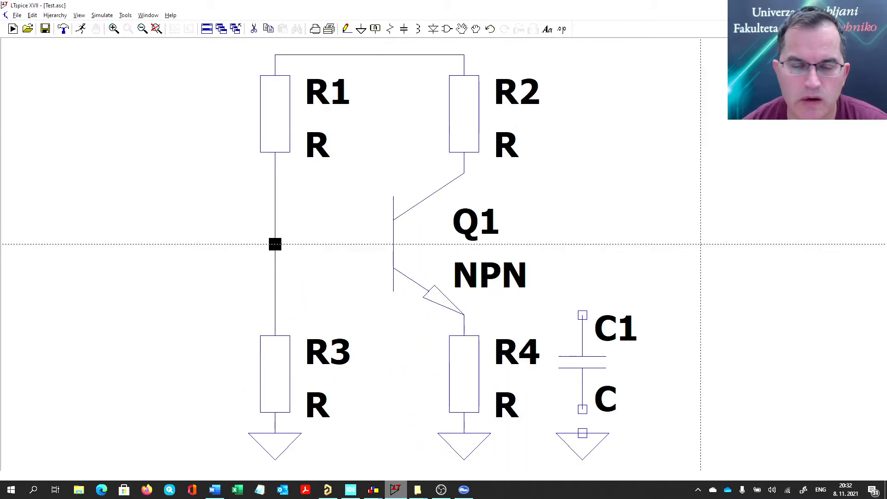
{"action": "scroll", "coordinate": [684, 259], "scroll_direction": "down", "scroll_amount": 4}
{"action": "scroll", "coordinate": [617, 189], "scroll_direction": "up", "scroll_amount": 2}
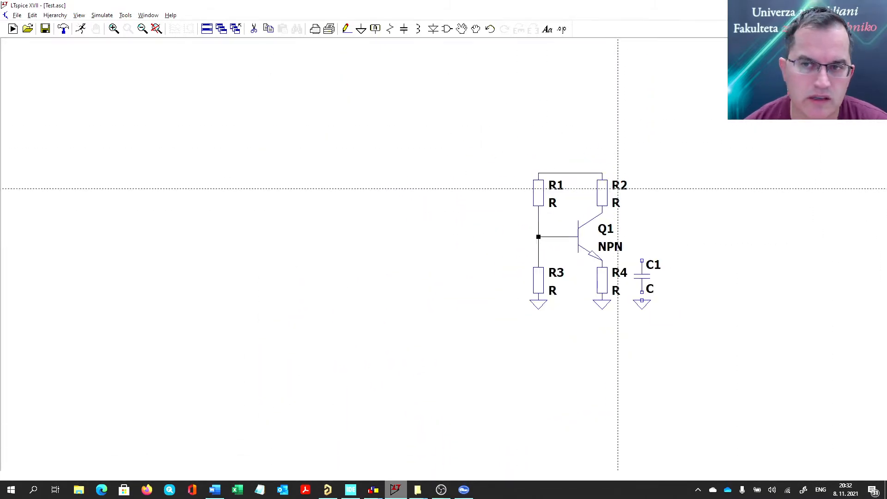
{"action": "scroll", "coordinate": [618, 188], "scroll_direction": "up", "scroll_amount": 3}
{"action": "scroll", "coordinate": [603, 218], "scroll_direction": "down", "scroll_amount": 5}
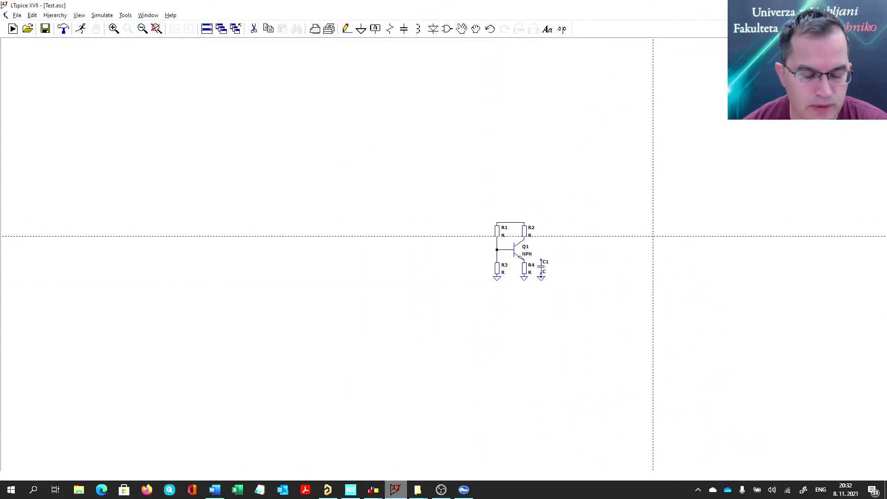
Wire capacitor C1's upper end to the emitter of Q1 and its lower end to the ground below it.
{"action": "key", "text": "space"}
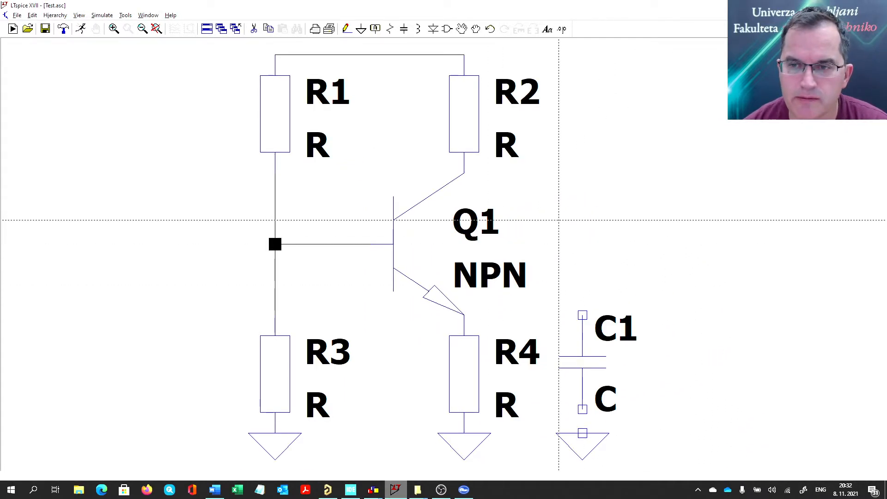
{"action": "left_click", "coordinate": [582, 314]}
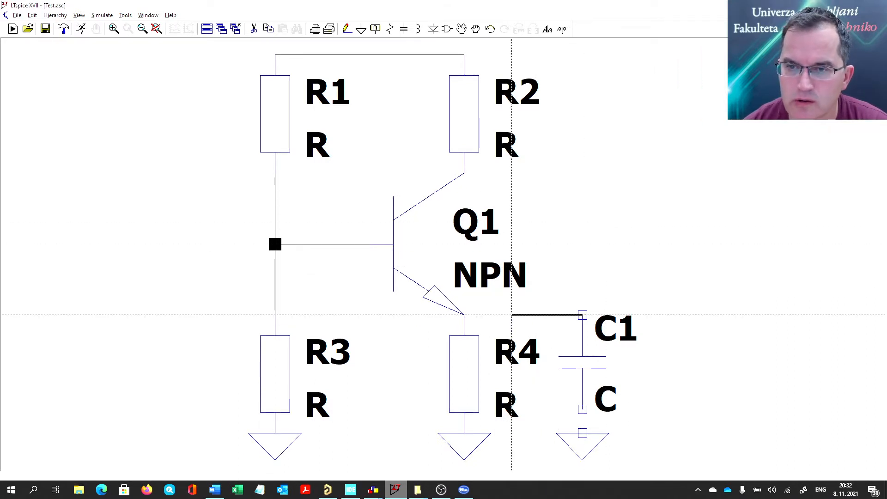
{"action": "left_click", "coordinate": [464, 315]}
{"action": "left_click", "coordinate": [582, 408]}
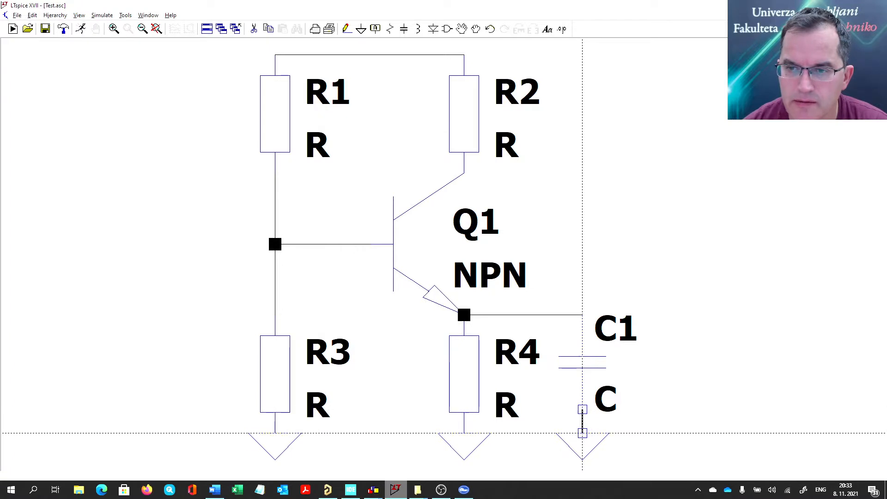
{"action": "left_click", "coordinate": [582, 433]}
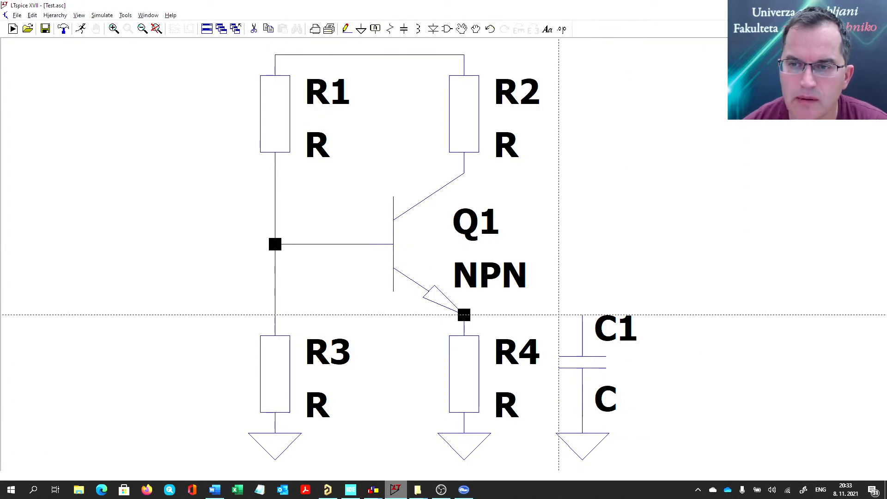
{"action": "key", "text": "Escape"}
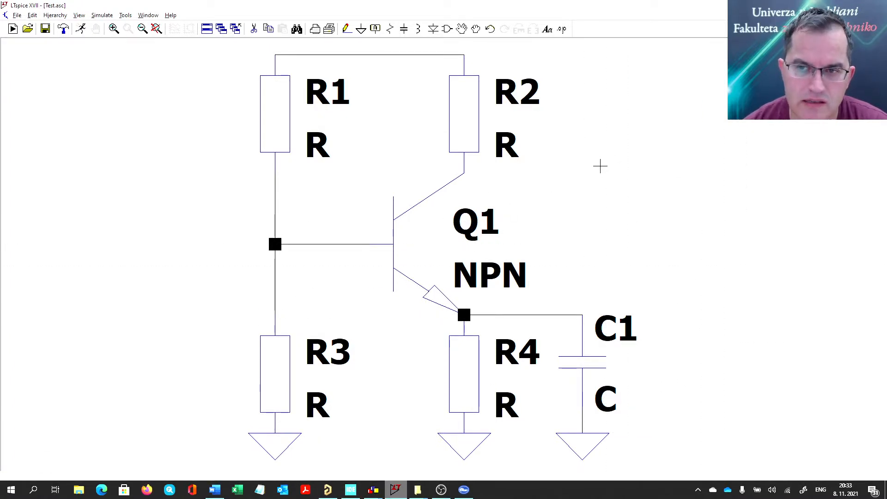
{"action": "right_click", "coordinate": [600, 167]}
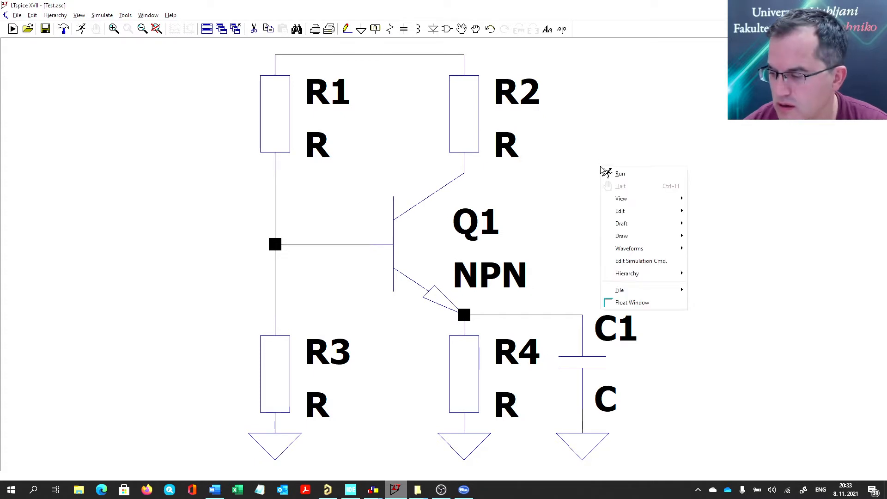
{"action": "left_click", "coordinate": [604, 126]}
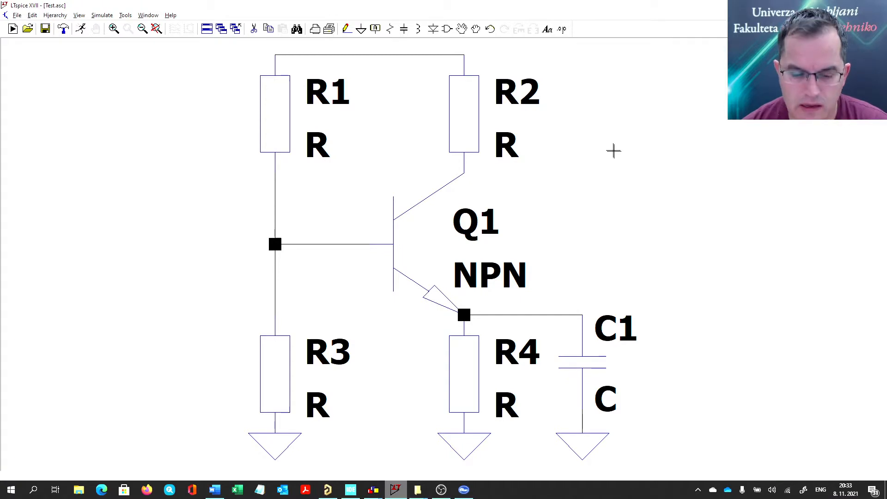
Place a voltage source to the right of the amplifier circuit.
{"action": "key", "text": "F2"}
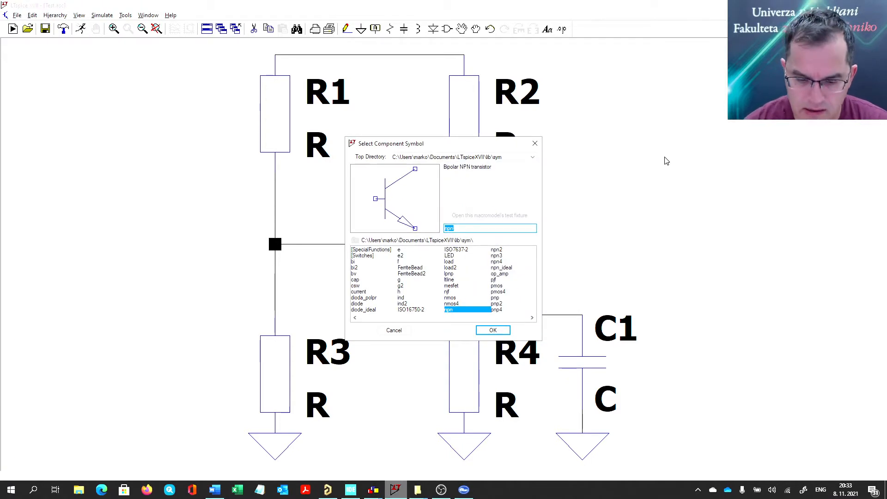
{"action": "type", "text": "vol"}
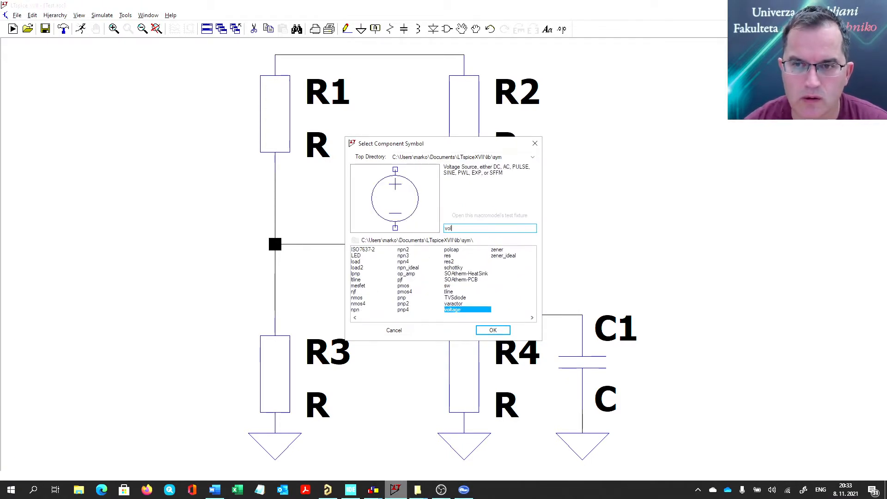
{"action": "key", "text": "Return"}
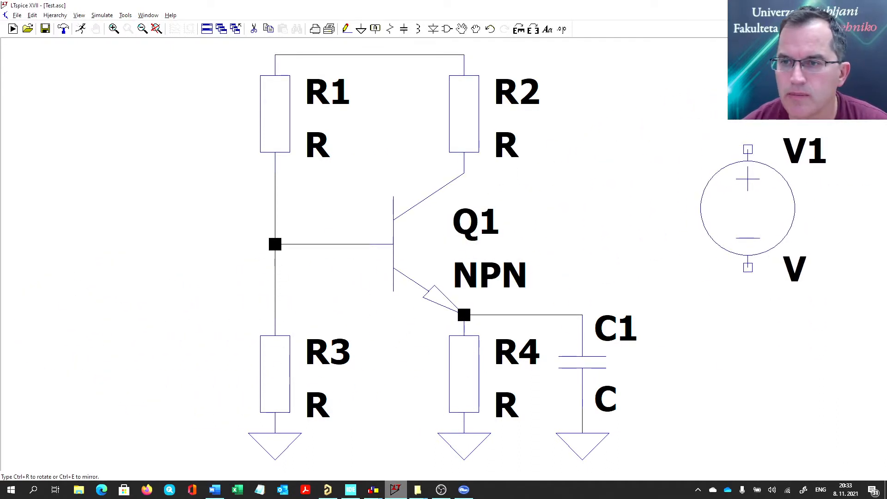
{"action": "left_click", "coordinate": [794, 209]}
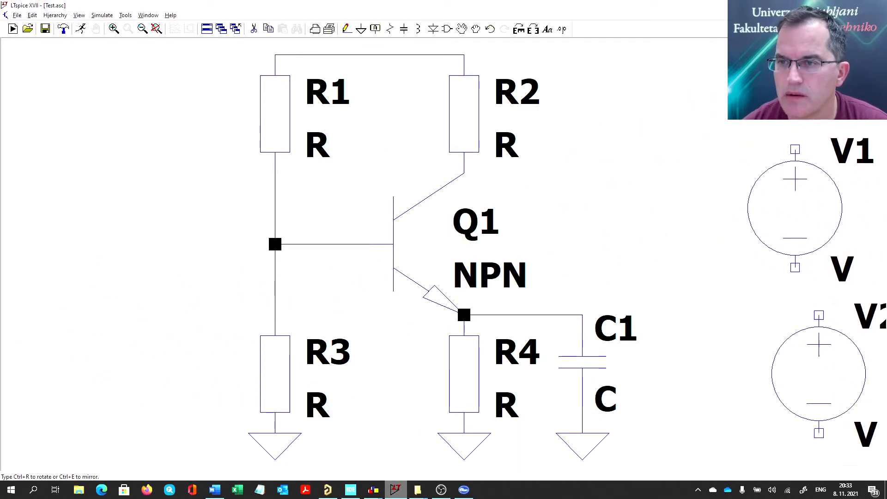
{"action": "key", "text": "Escape"}
Attach a ground to the negative terminal of voltage source V1.
{"action": "key", "text": "g"}
{"action": "left_click", "coordinate": [794, 268]}
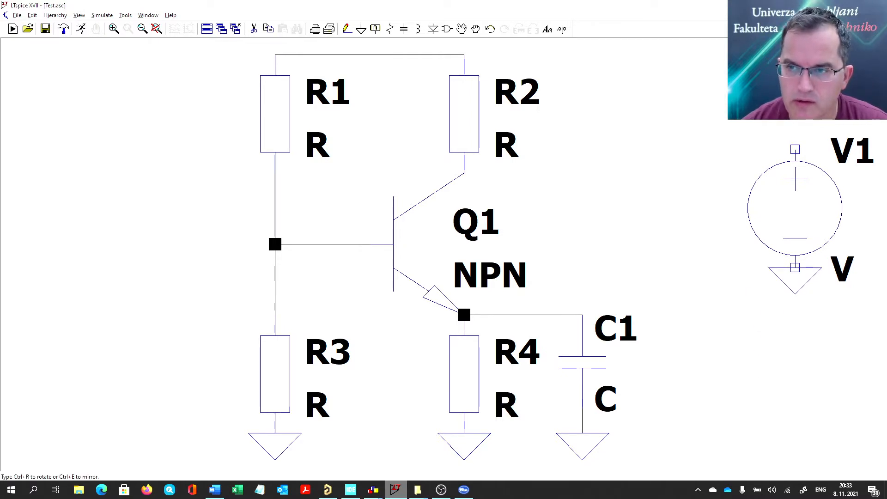
{"action": "key", "text": "Escape"}
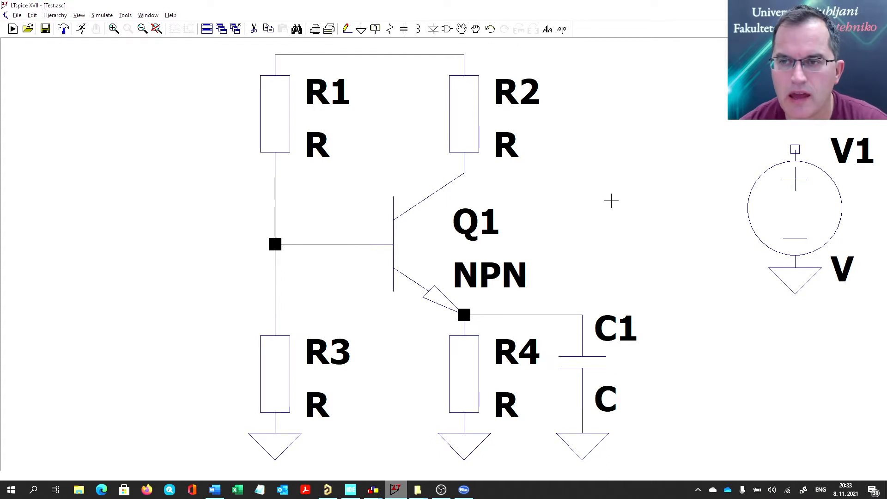
Label the positive terminal of V1 and the wire at the upper end of R2 with the net name Vcc.
{"action": "key", "text": "F4"}
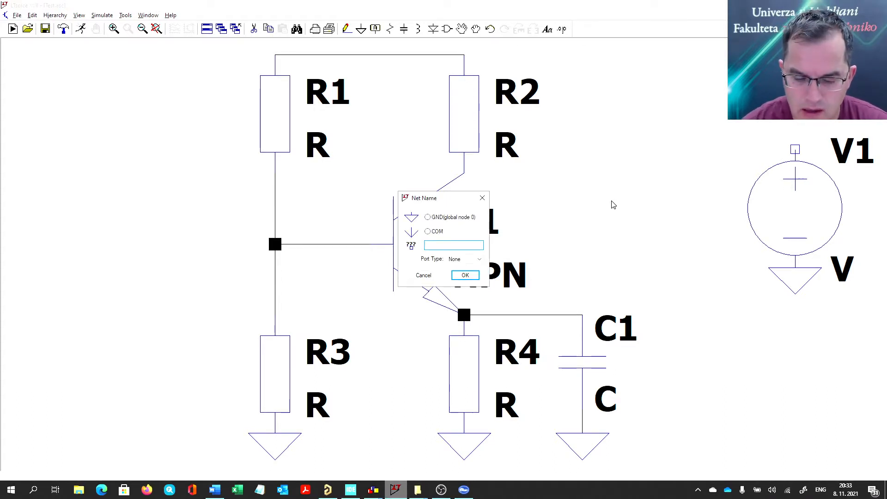
{"action": "key", "text": "Return"}
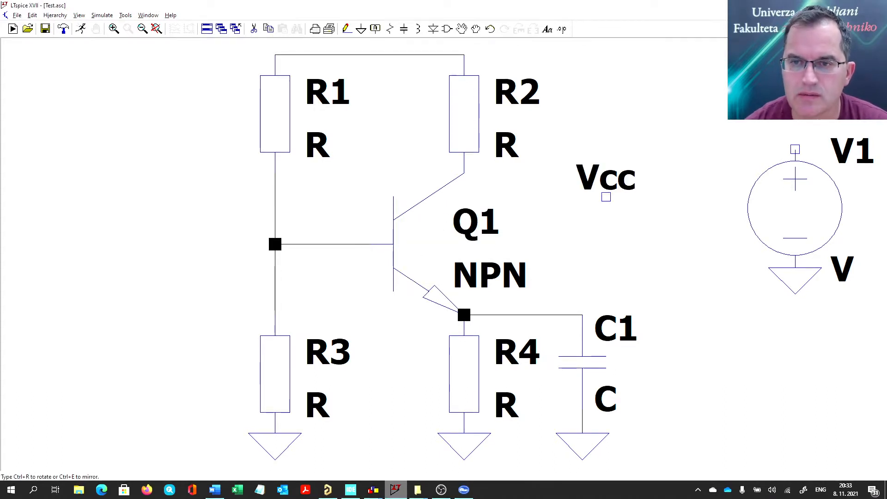
{"action": "left_click", "coordinate": [794, 150]}
{"action": "scroll", "coordinate": [794, 152], "scroll_direction": "down", "scroll_amount": 2}
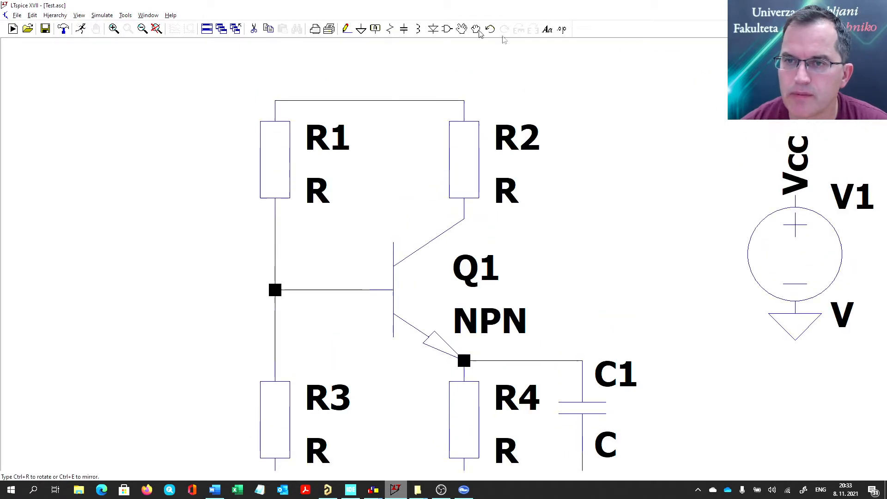
{"action": "scroll", "coordinate": [464, 97], "scroll_direction": "up", "scroll_amount": 2}
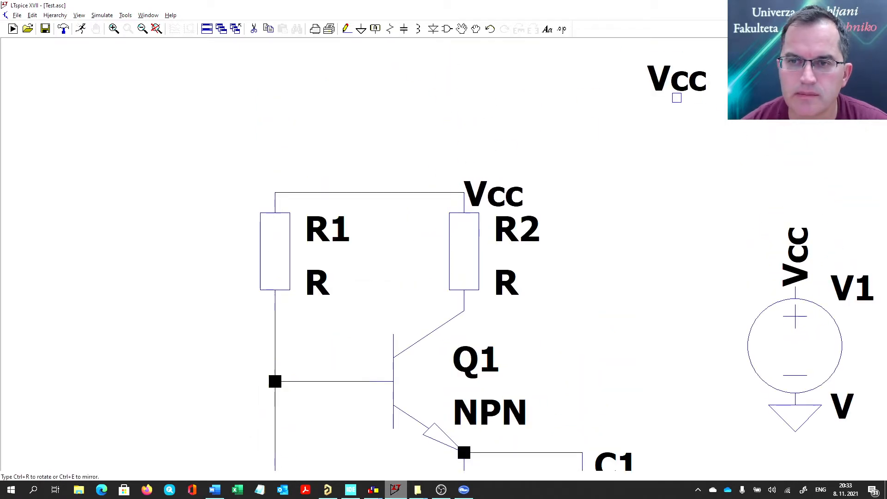
{"action": "key", "text": "space"}
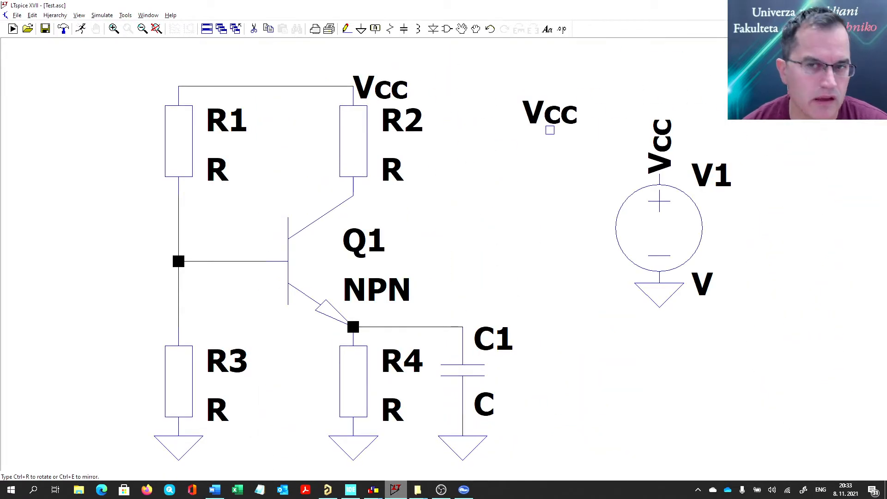
{"action": "key", "text": "Escape"}
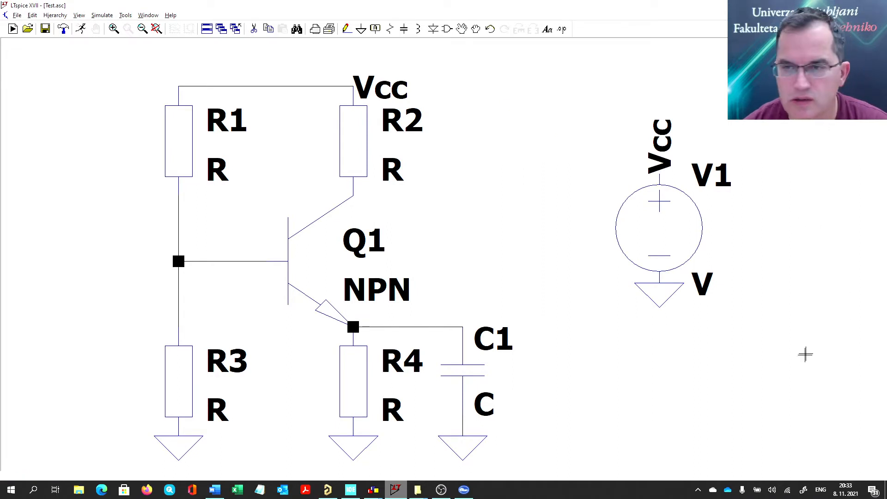
Set the value of voltage source V1 to 12.
{"action": "right_click", "coordinate": [700, 277]}
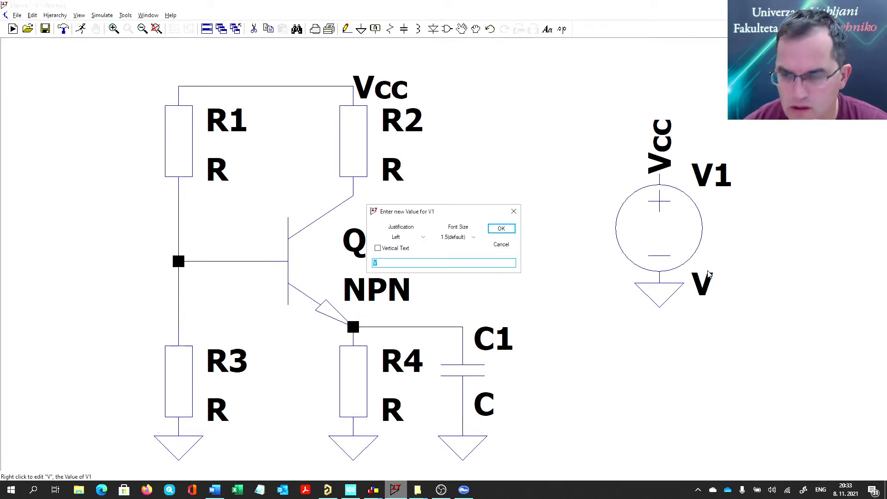
{"action": "key", "text": "Return"}
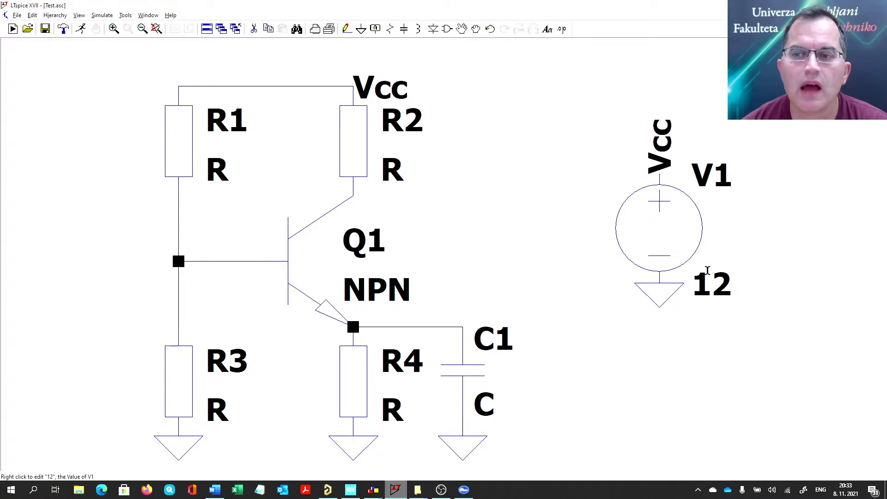
{"action": "right_click", "coordinate": [710, 284]}
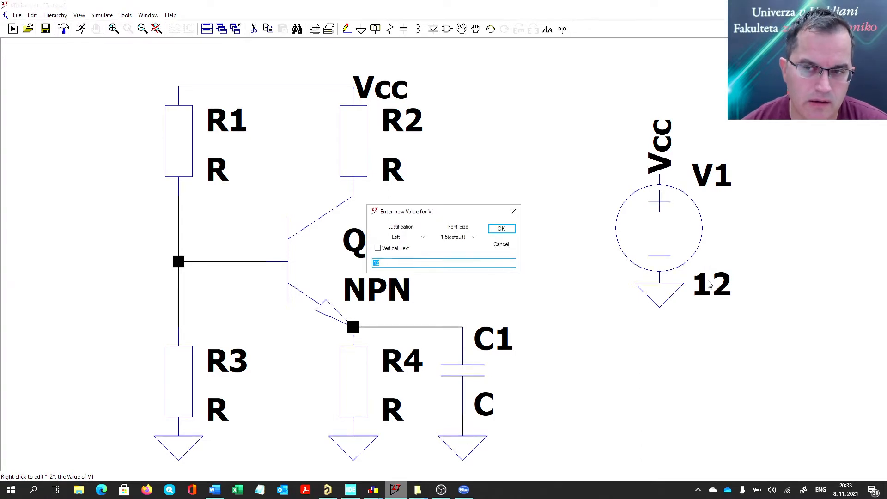
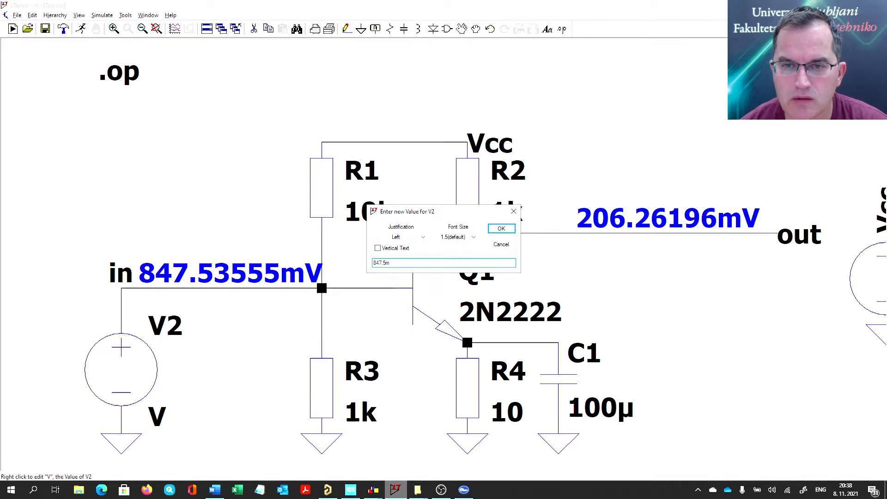
Set the value of voltage source V2 to 847.5m and run the operating point simulation.
{"action": "key", "text": "Return"}
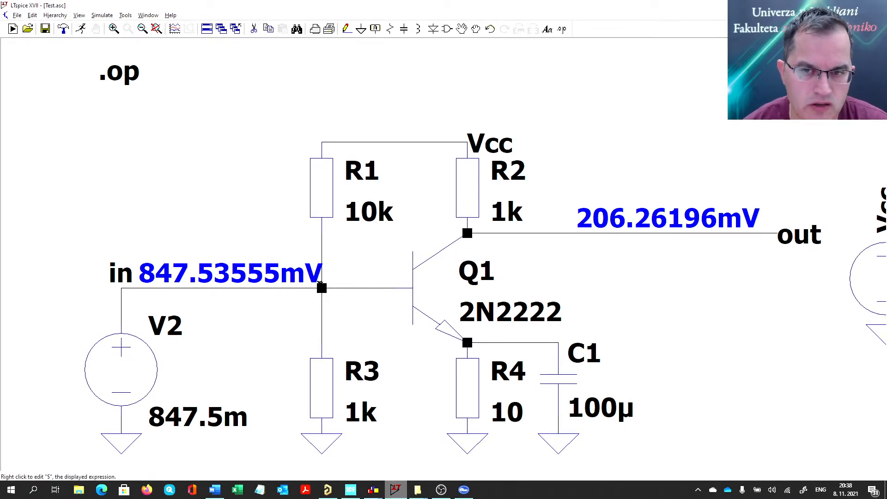
{"action": "left_click", "coordinate": [81, 30]}
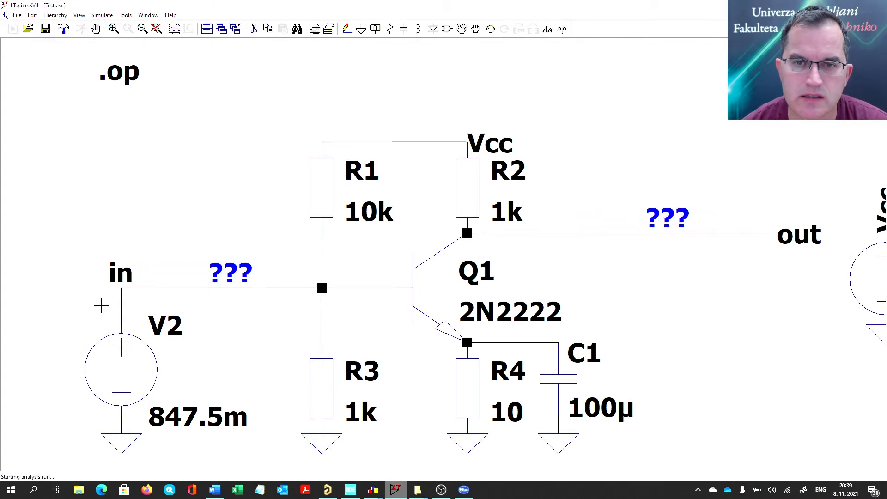
{"action": "left_click", "coordinate": [344, 52]}
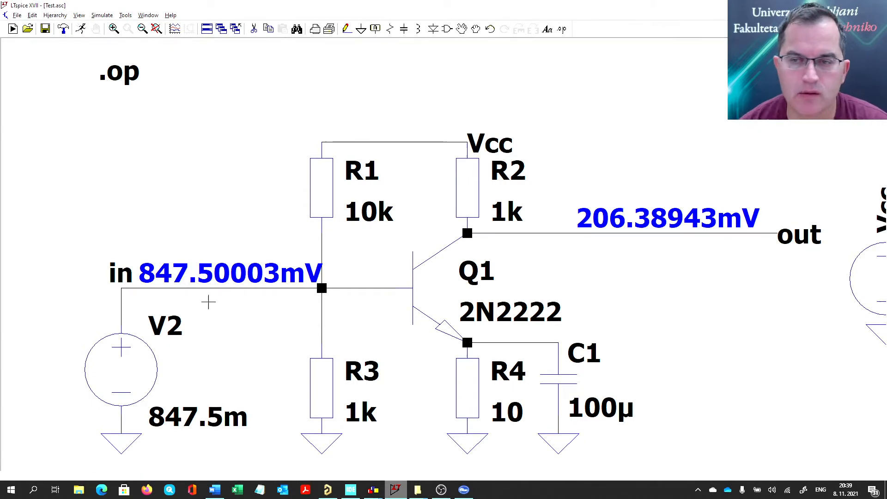
Delete the .op directive from the schematic.
{"action": "right_click", "coordinate": [161, 141]}
{"action": "left_click", "coordinate": [103, 122]}
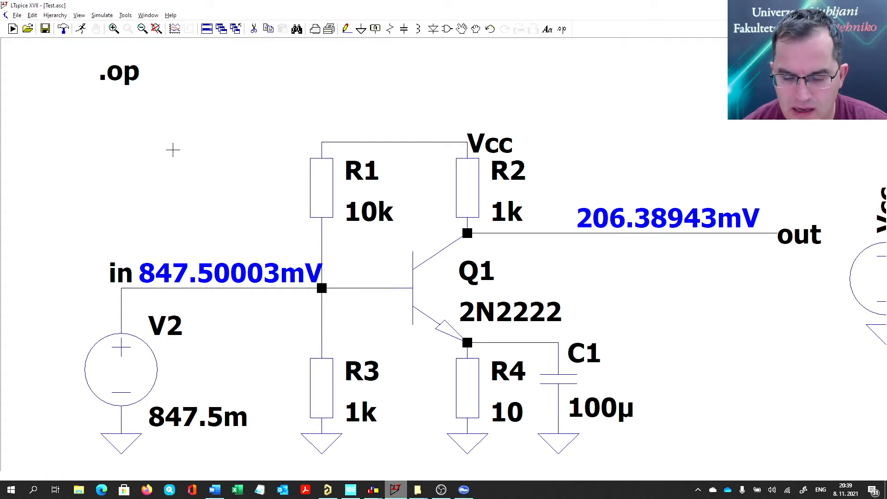
{"action": "left_click", "coordinate": [123, 83]}
Set up and run a linear DC sweep of source V2 from 600m to 800m with an increment of 1m.
{"action": "left_click", "coordinate": [82, 30]}
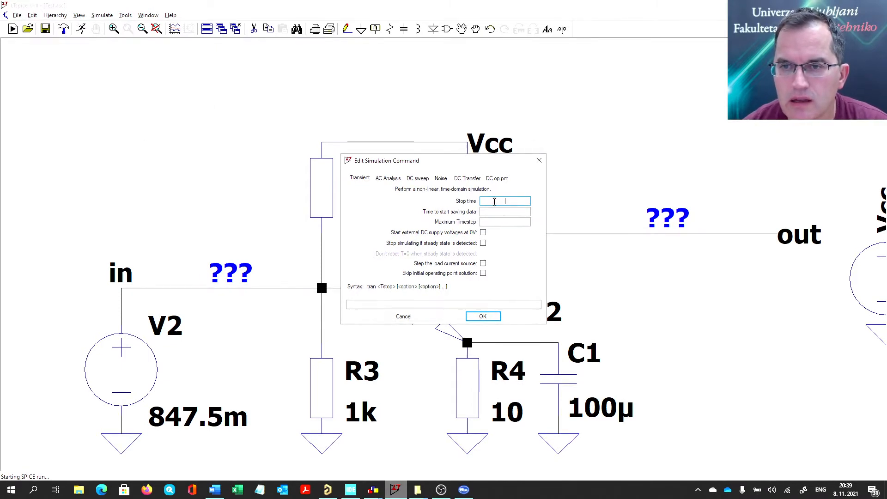
{"action": "left_click", "coordinate": [418, 181]}
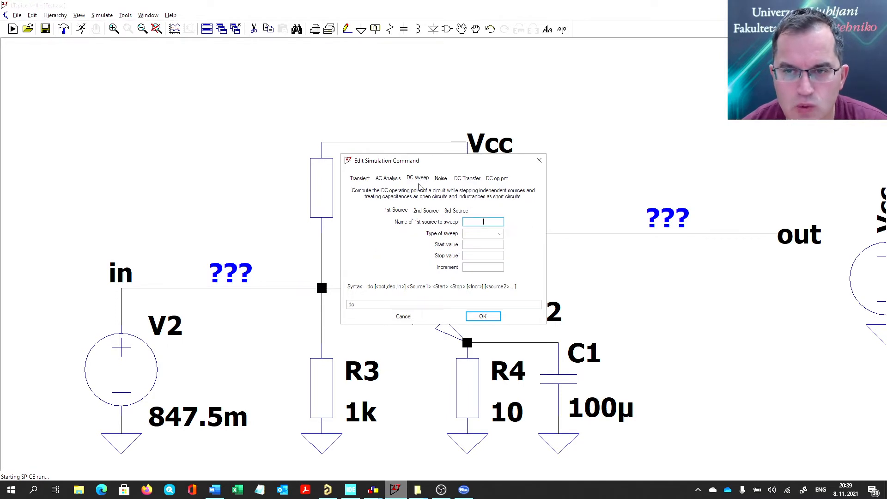
{"action": "left_click", "coordinate": [488, 221]}
{"action": "type", "text": "V2"}
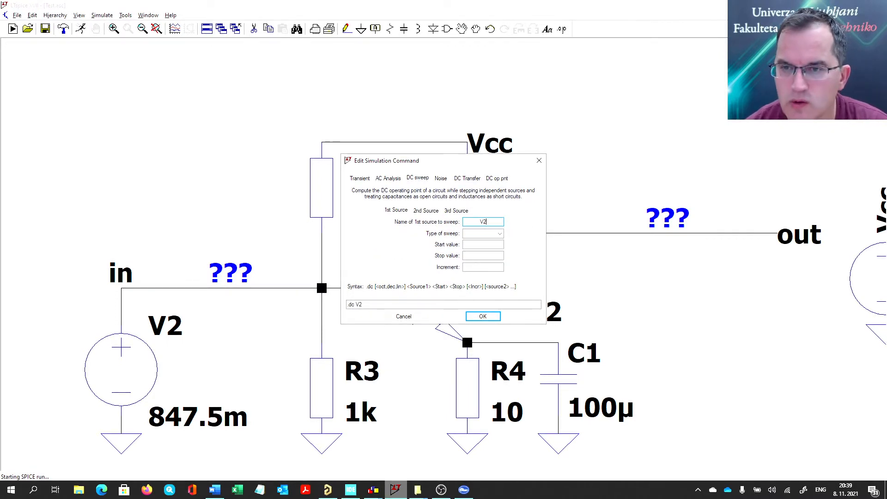
{"action": "left_click", "coordinate": [500, 234]}
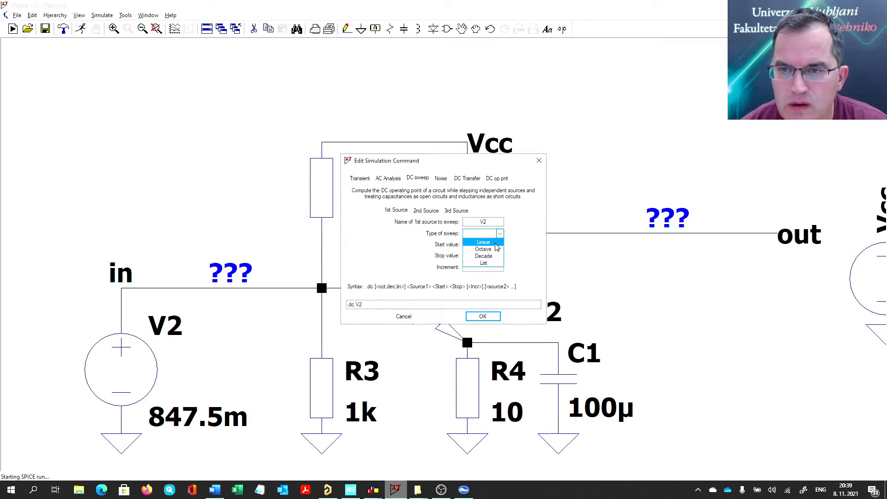
{"action": "left_click", "coordinate": [485, 244]}
{"action": "left_click", "coordinate": [485, 244]}
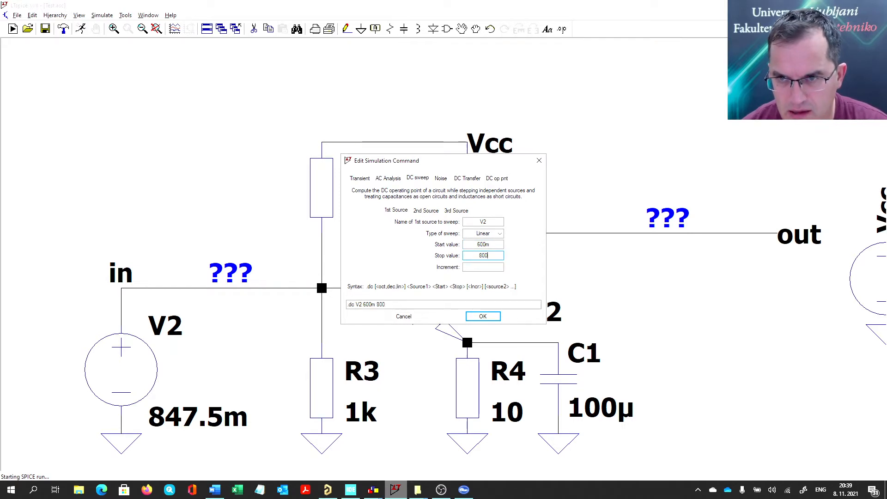
{"action": "key", "text": "Tab"}
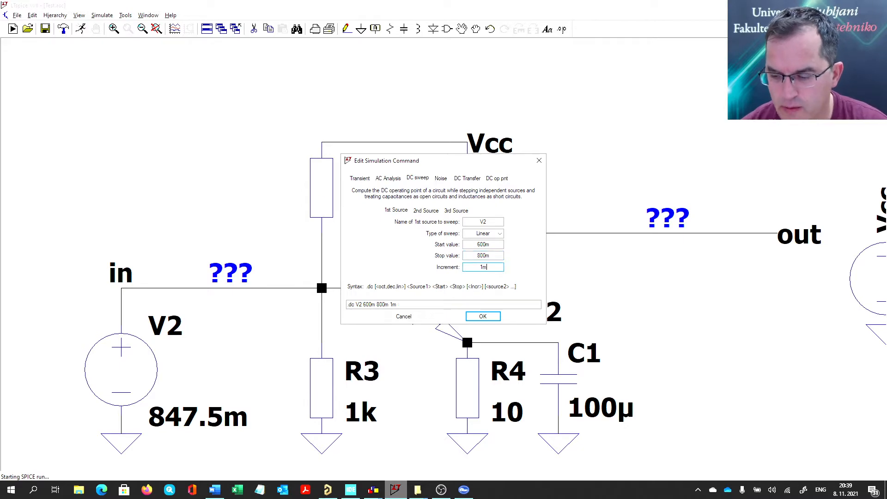
{"action": "left_click", "coordinate": [482, 317]}
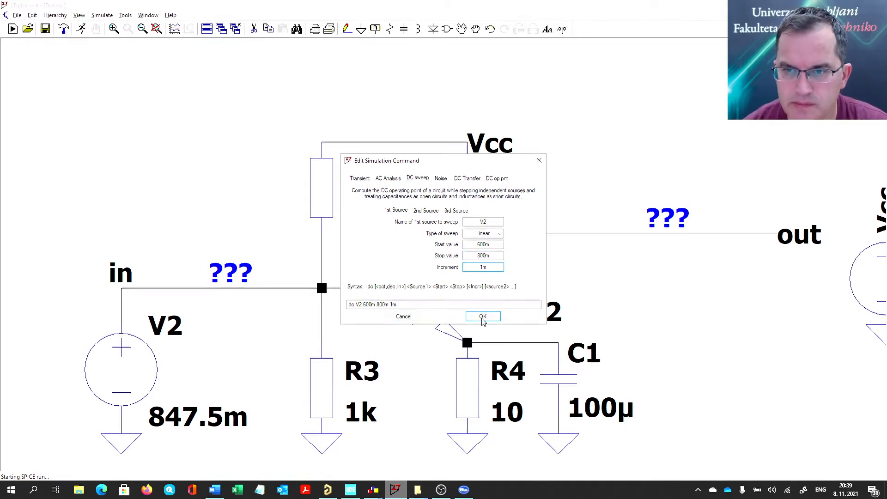
{"action": "left_click", "coordinate": [778, 412]}
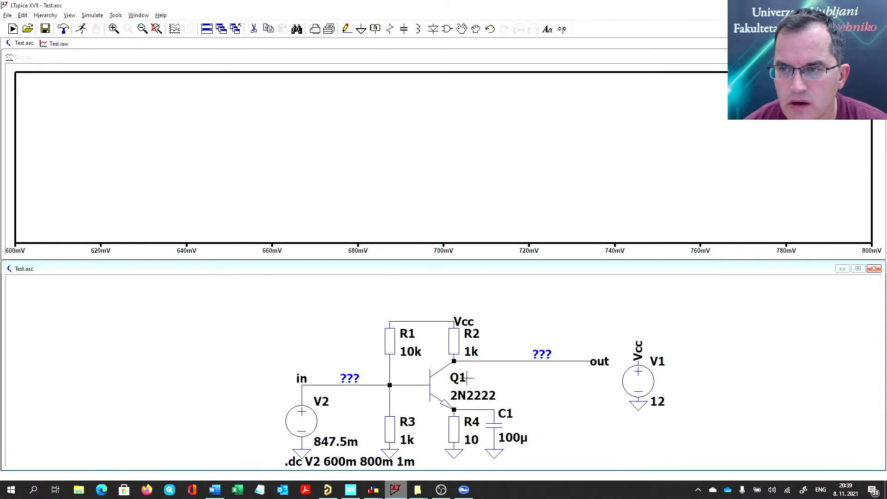
Plot the voltage of the out node and use a cursor to find the input voltage where the output is about 6 V.
{"action": "left_click", "coordinate": [561, 359]}
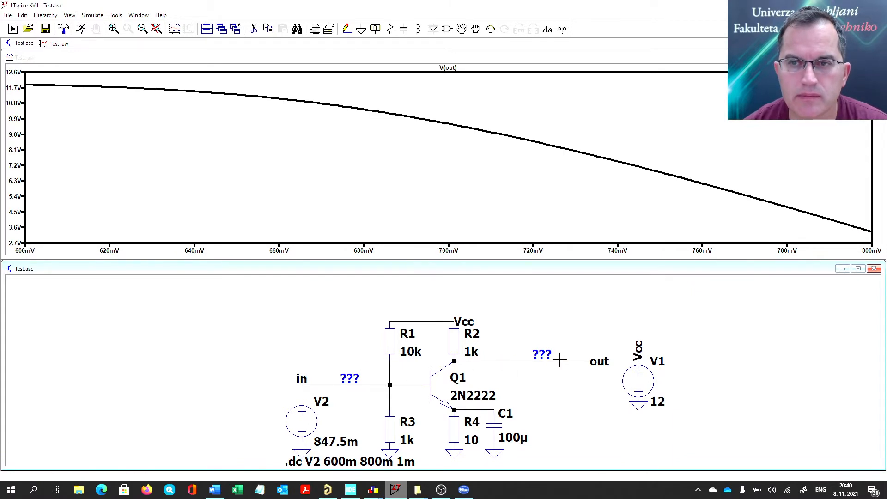
{"action": "left_click", "coordinate": [448, 67]}
{"action": "left_click_drag", "start_coordinate": [449, 131], "coordinate": [711, 234]}
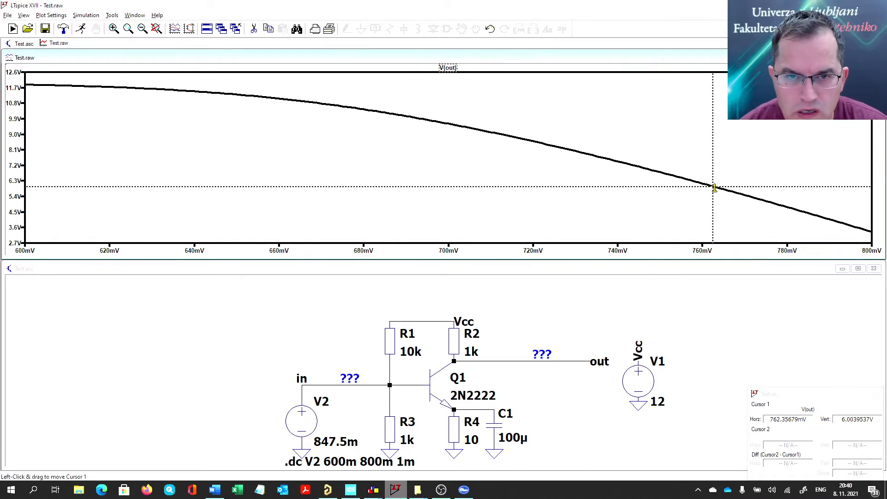
{"action": "double_click", "coordinate": [837, 418]}
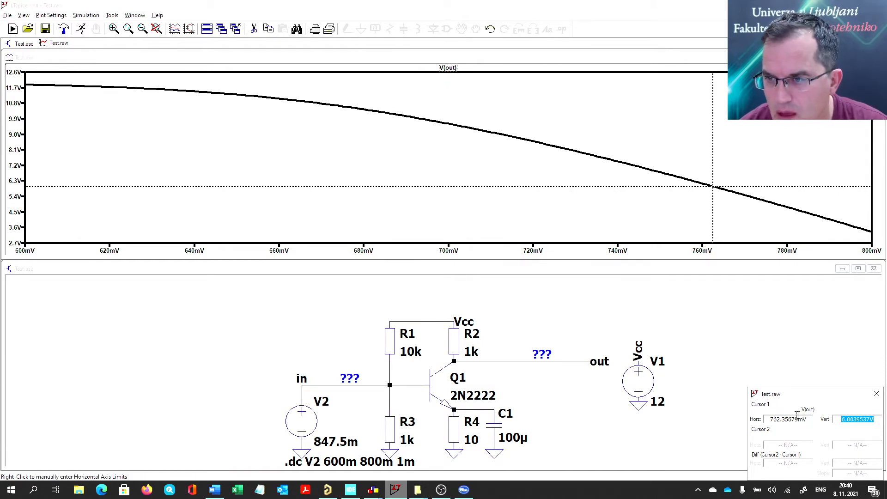
{"action": "left_click_drag", "start_coordinate": [769, 419], "coordinate": [779, 421]}
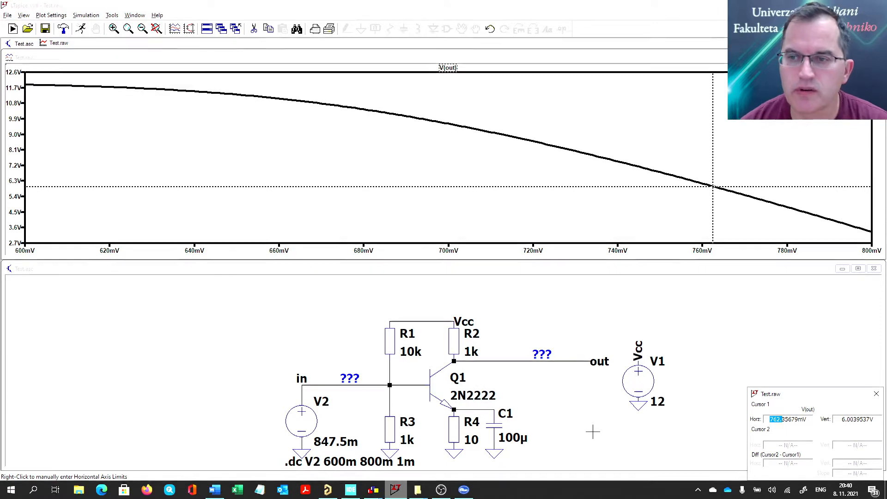
Measure the slope of V(out) near the 6 V output point with two cursors about 1 mV apart, and restore the full plot range.
{"action": "left_click", "coordinate": [448, 68]}
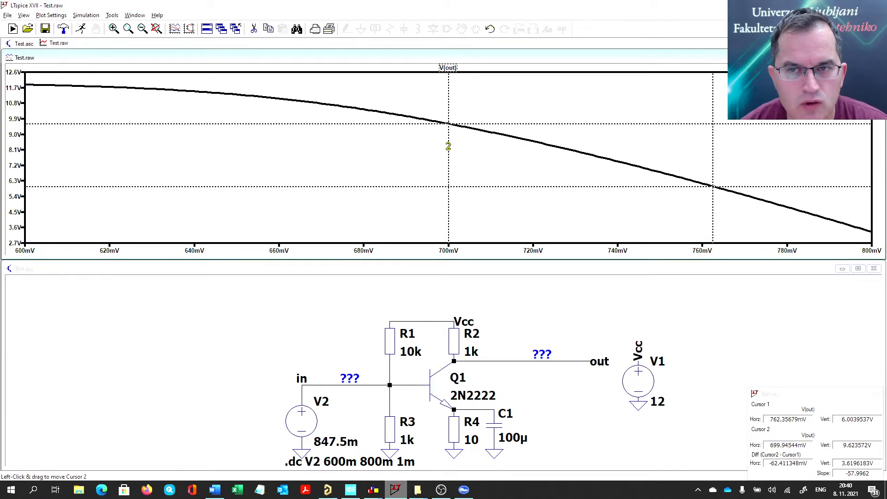
{"action": "mouse_move", "coordinate": [448, 146]}
{"action": "left_mouse_down"}
{"action": "mouse_move", "coordinate": [670, 178]}
{"action": "mouse_move", "coordinate": [719, 198]}
{"action": "left_mouse_up"}
{"action": "left_click_drag", "start_coordinate": [668, 148], "coordinate": [743, 220]}
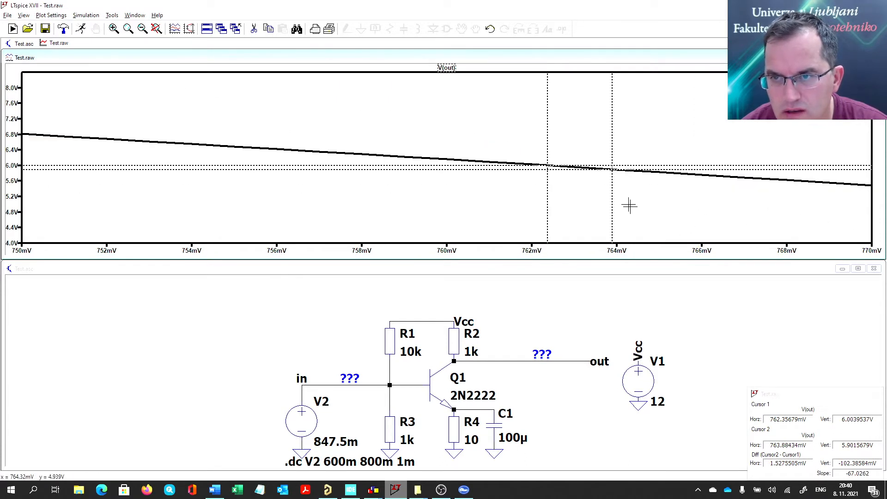
{"action": "left_click_drag", "start_coordinate": [442, 149], "coordinate": [699, 182]}
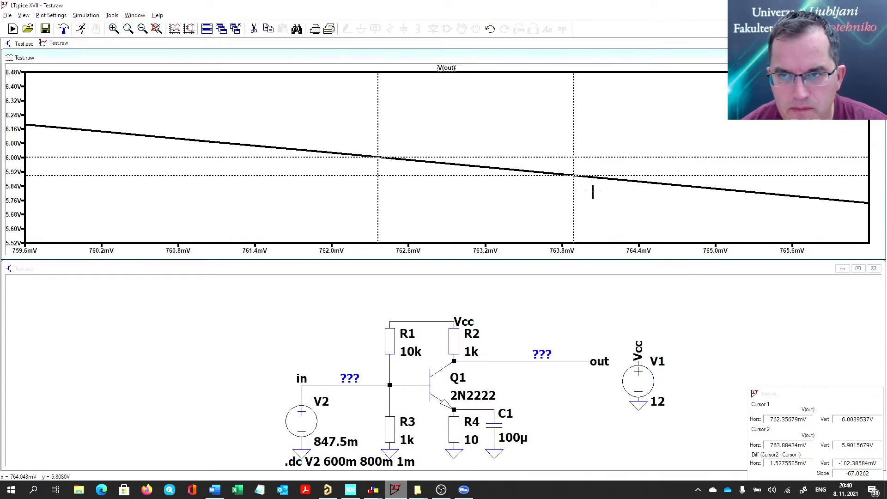
{"action": "left_click_drag", "start_coordinate": [572, 188], "coordinate": [509, 184]}
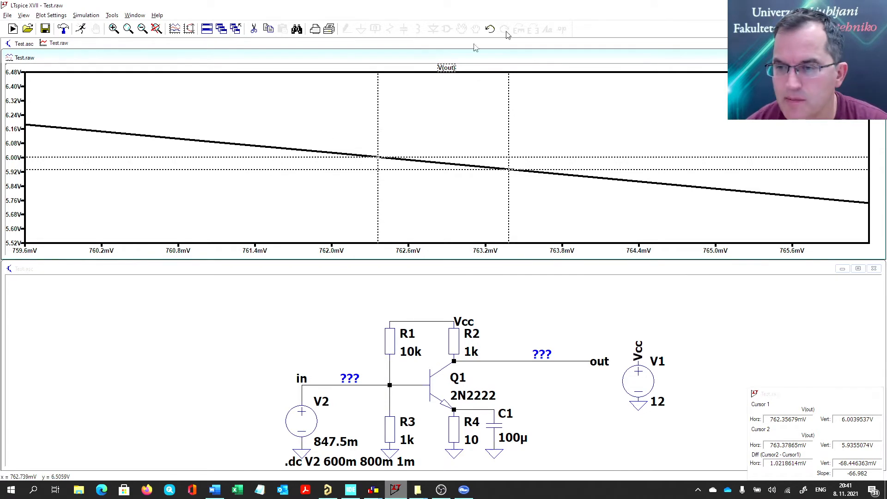
{"action": "double_click", "coordinate": [873, 474]}
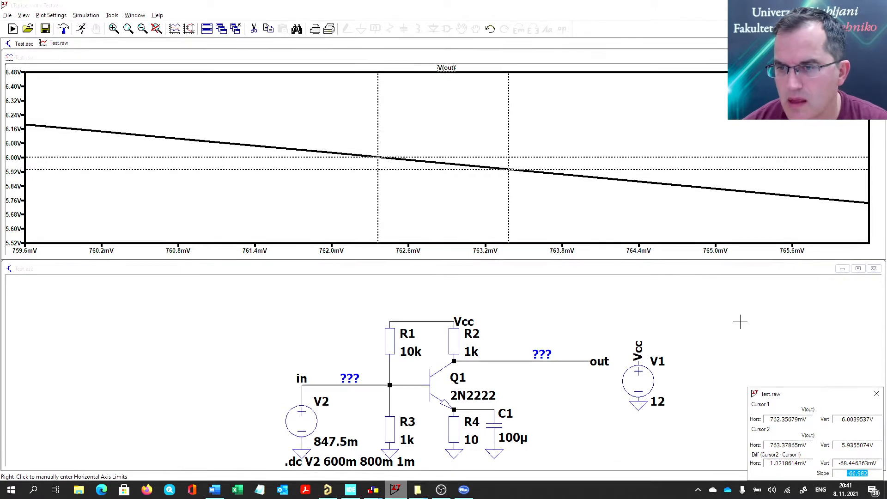
{"action": "right_click", "coordinate": [596, 68]}
{"action": "left_click", "coordinate": [610, 72]}
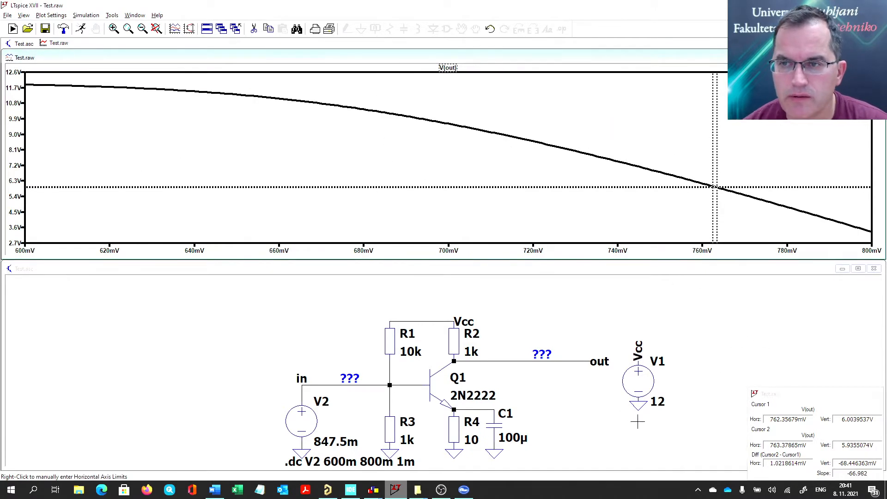
Move the .dc V2 600m 800m 1m directive to the empty area above and to the left of source V2.
{"action": "left_click", "coordinate": [757, 321]}
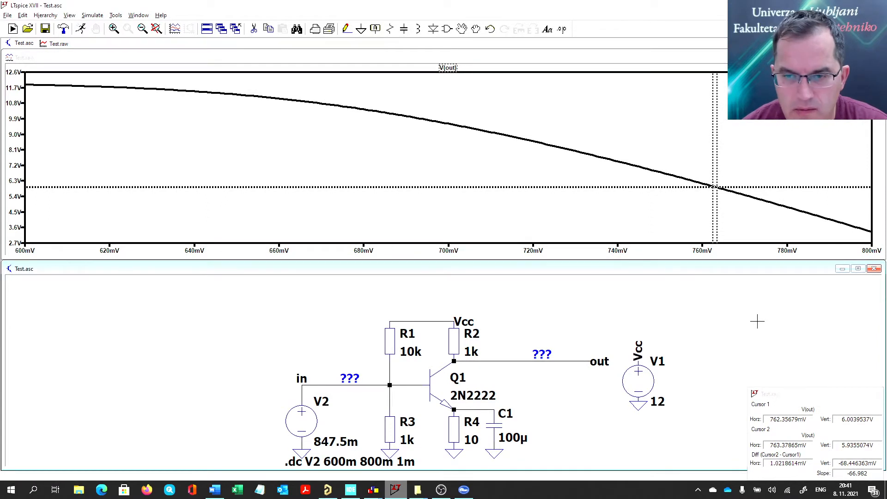
{"action": "scroll", "coordinate": [323, 336], "scroll_direction": "up", "scroll_amount": 1}
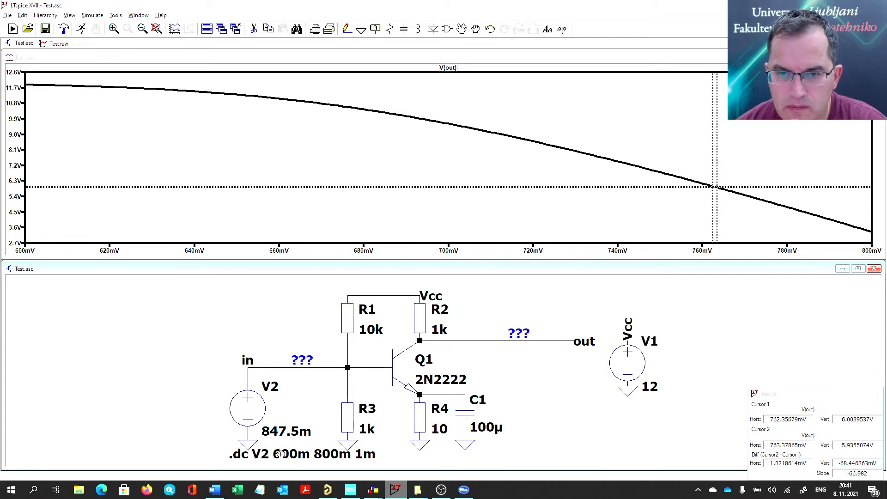
{"action": "left_click_drag", "start_coordinate": [280, 453], "coordinate": [108, 339]}
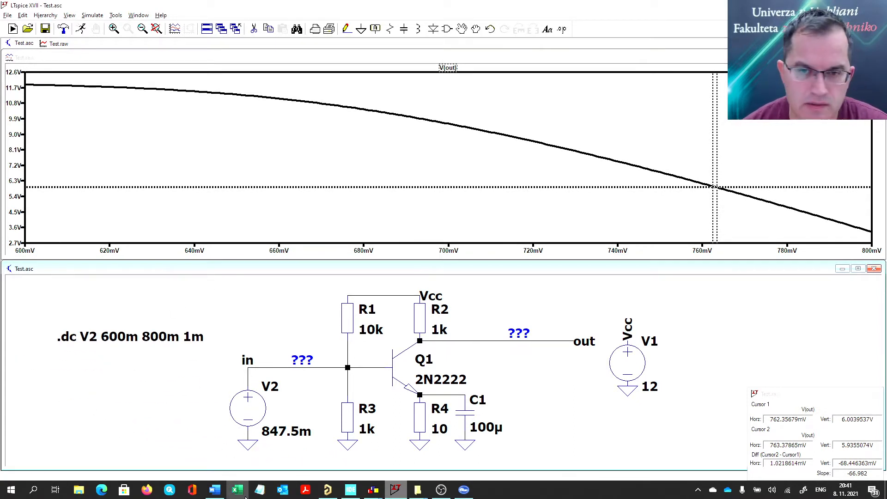
Plot the voltages of the in, out, emitter and Vcc nodes together in the waveform plot.
{"action": "left_click", "coordinate": [276, 365]}
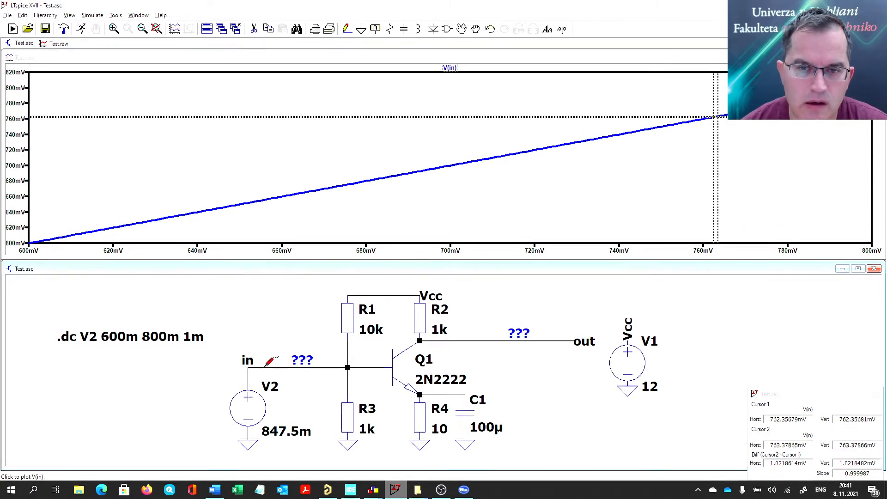
{"action": "left_click", "coordinate": [474, 341]}
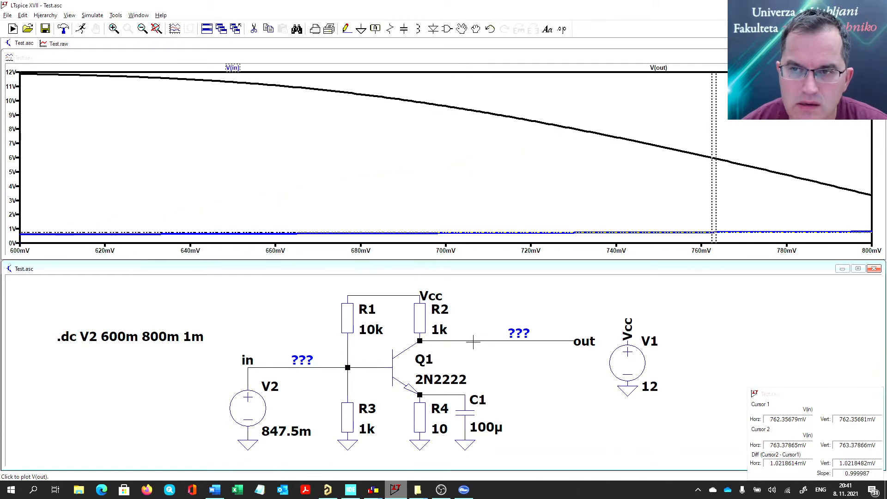
{"action": "left_click", "coordinate": [460, 394]}
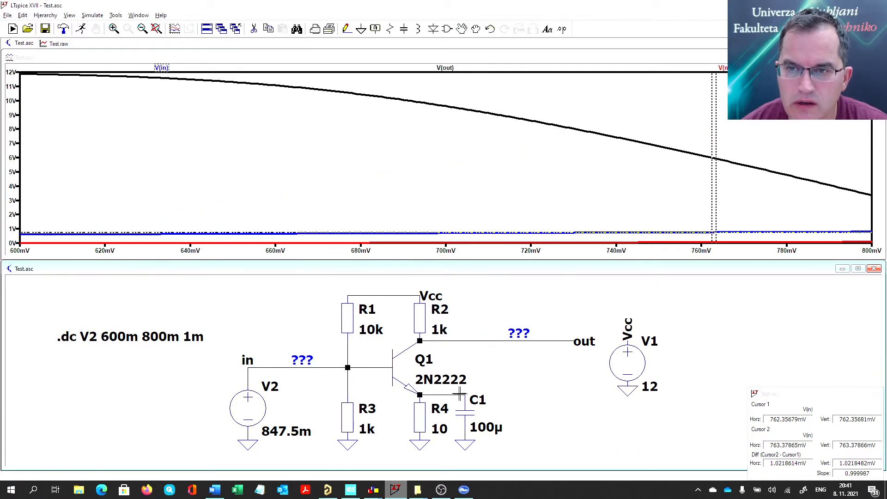
{"action": "left_click", "coordinate": [382, 295]}
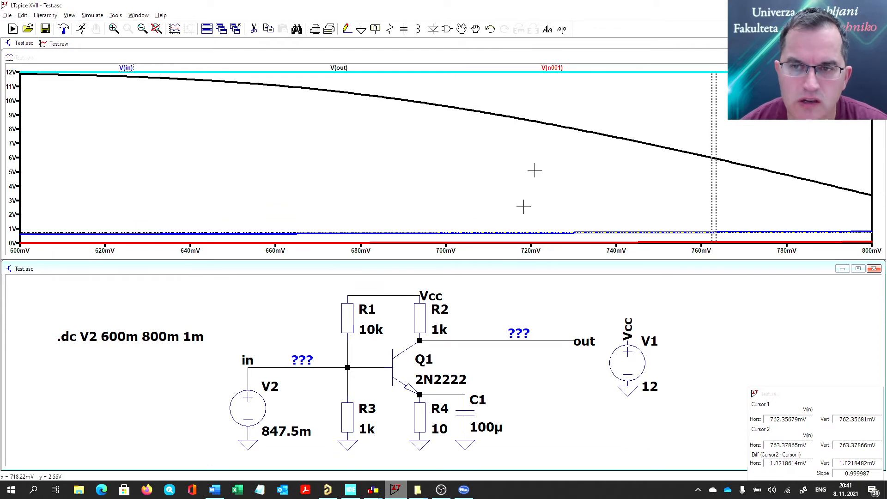
Plot V(in) alone and add V(out), and repeat the comparison starting from V(out) alone with V(in) added.
{"action": "left_click", "coordinate": [264, 365]}
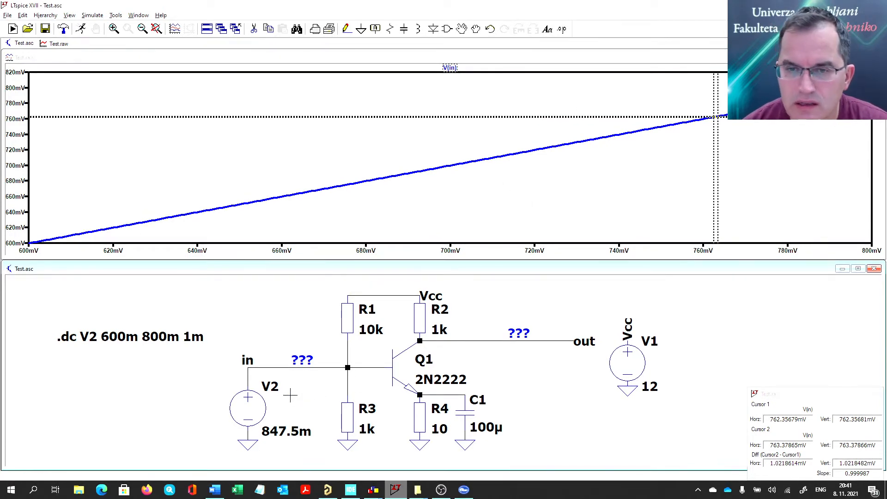
{"action": "left_click", "coordinate": [576, 336]}
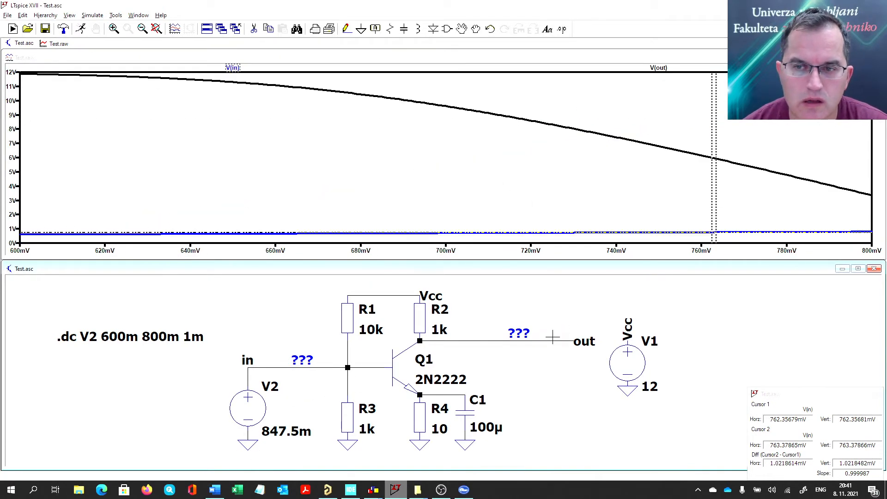
{"action": "left_click", "coordinate": [547, 336]}
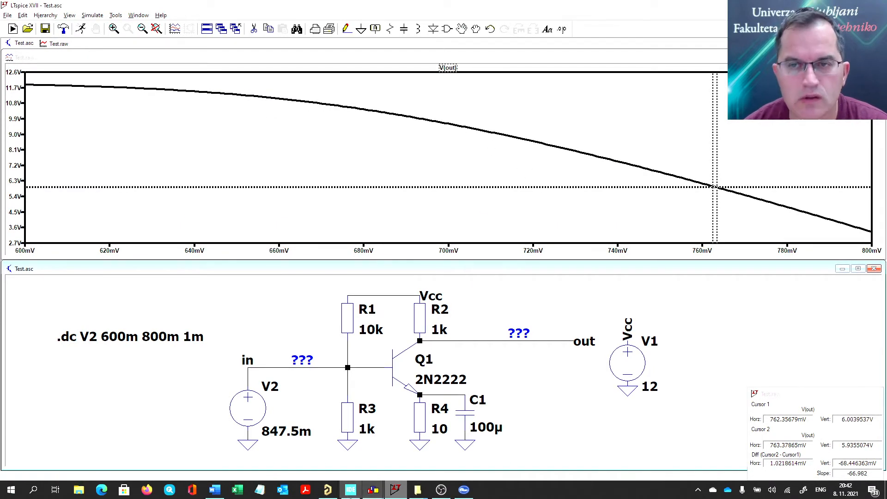
{"action": "left_click", "coordinate": [271, 365]}
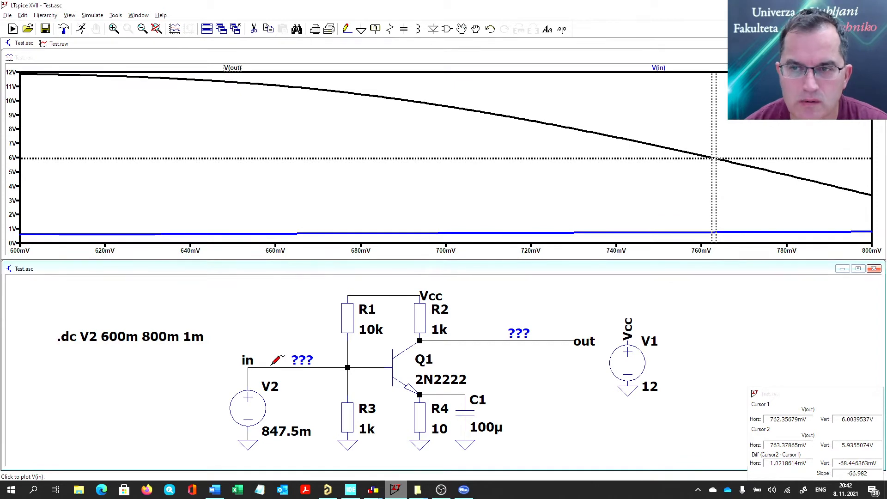
Reduce the plot to V(in) alone and add the current through source V2.
{"action": "left_click", "coordinate": [271, 364]}
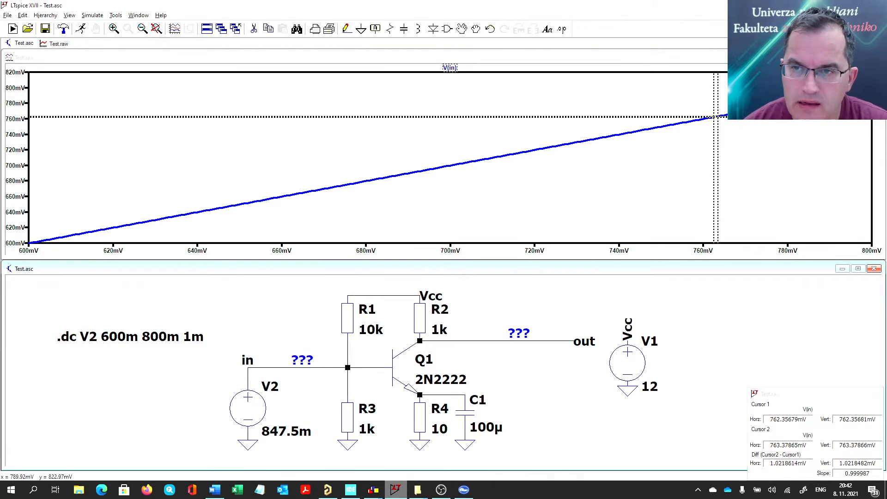
{"action": "left_click", "coordinate": [254, 405]}
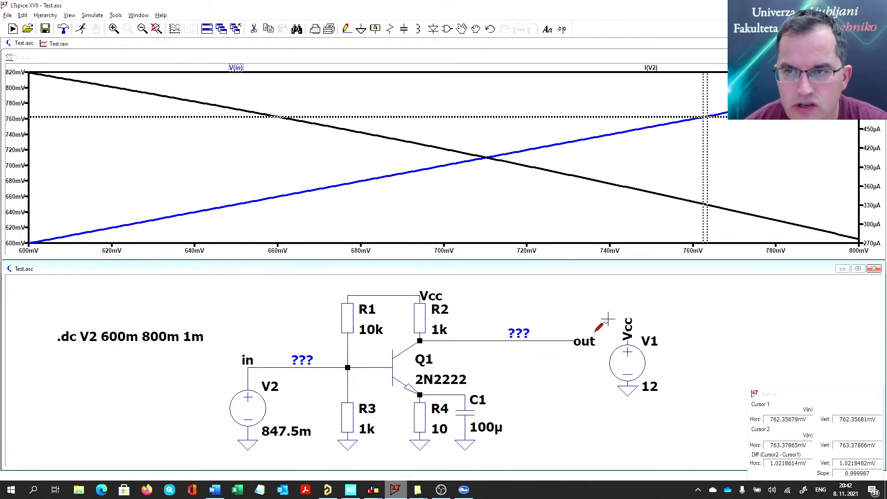
{"action": "mouse_move", "coordinate": [327, 490]}
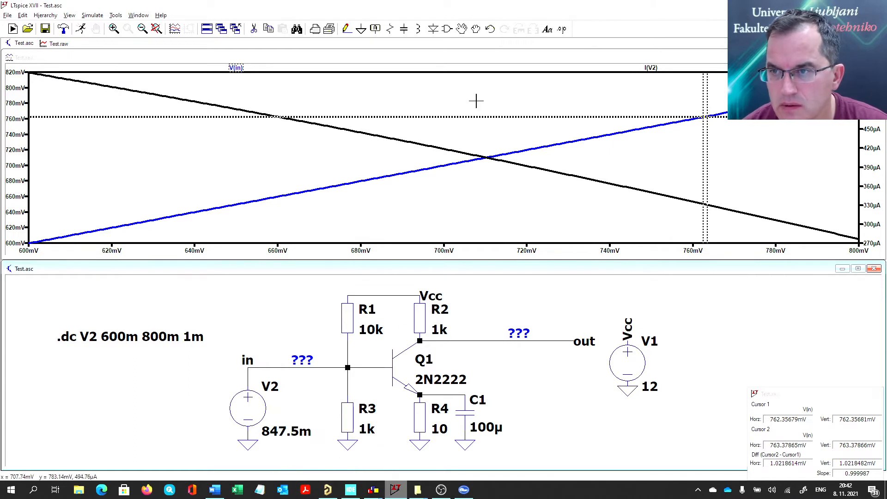
Change the V(in) trace's expression to V(in)/I(V2) and delete the I(V2) trace from the plot.
{"action": "right_click", "coordinate": [235, 68]}
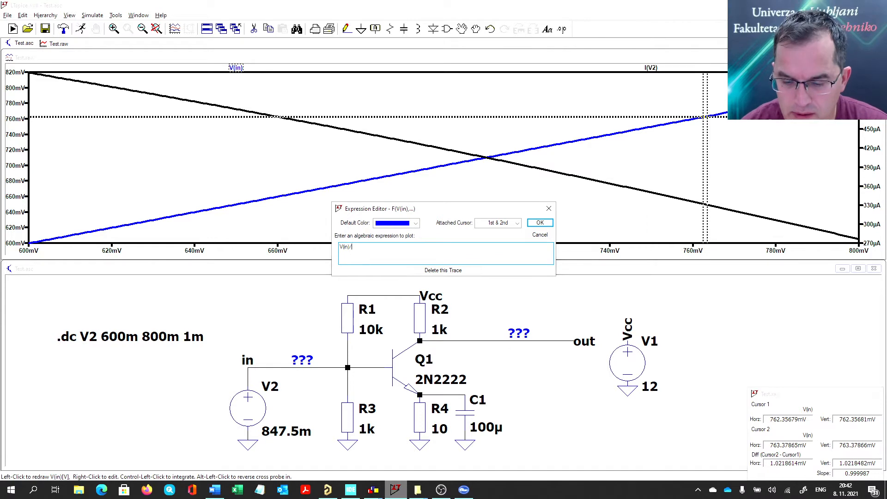
{"action": "type", "text": "V2)"}
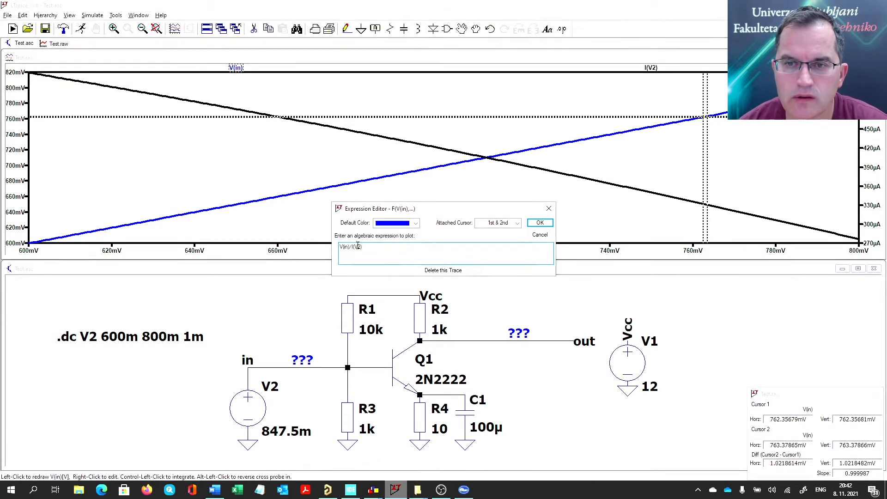
{"action": "left_click", "coordinate": [545, 226]}
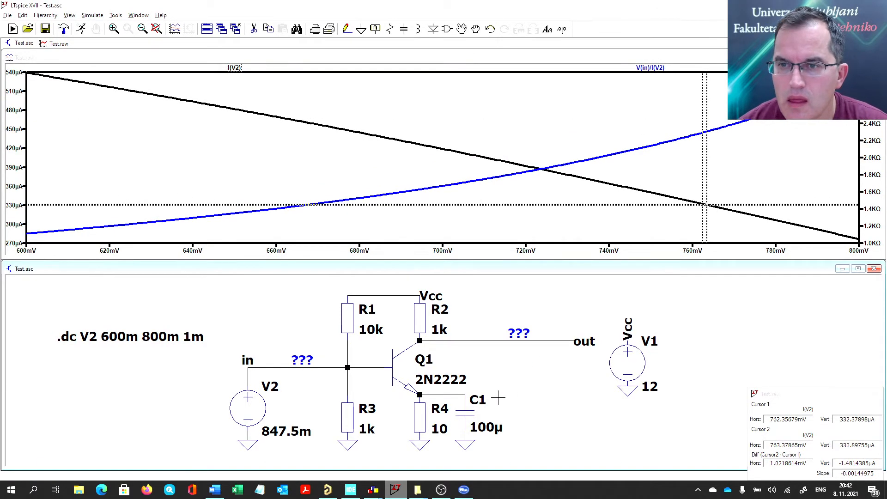
{"action": "left_click", "coordinate": [600, 95]}
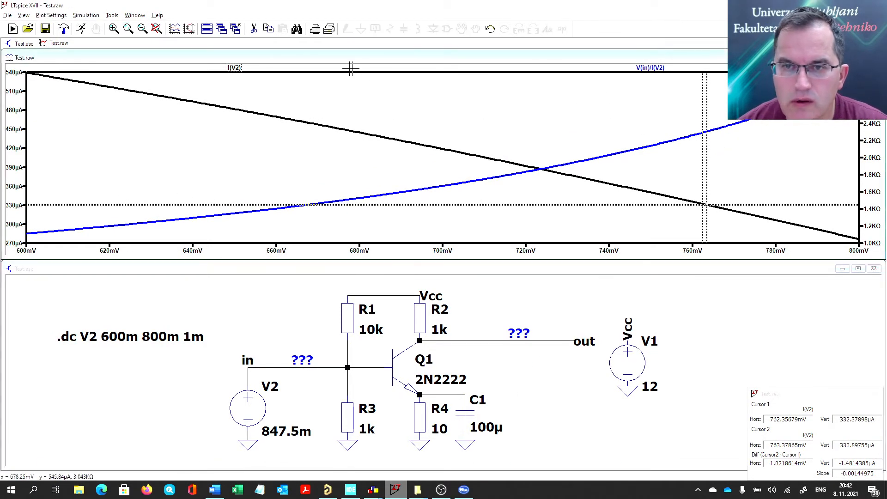
{"action": "left_click", "coordinate": [236, 67]}
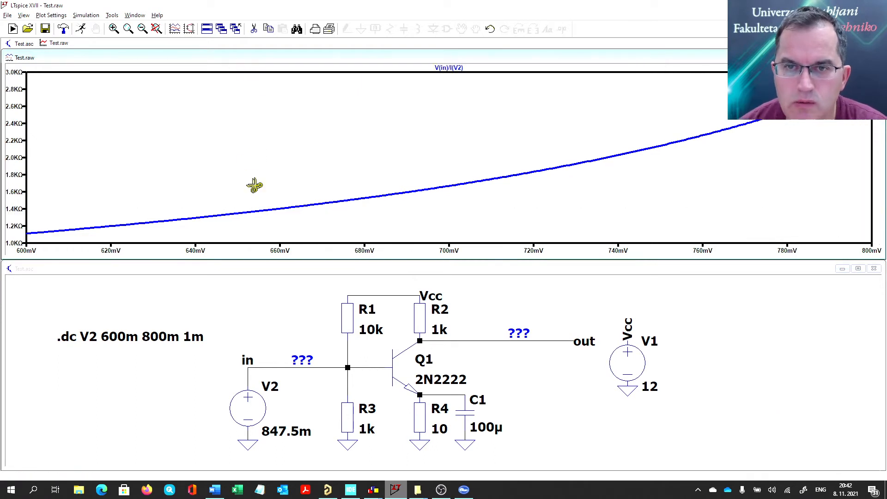
Measure the slope of V(in)/I(V2) with two cursors placed about 1.6 mV apart near 732 mV, and restore the full plot range.
{"action": "left_click", "coordinate": [459, 68]}
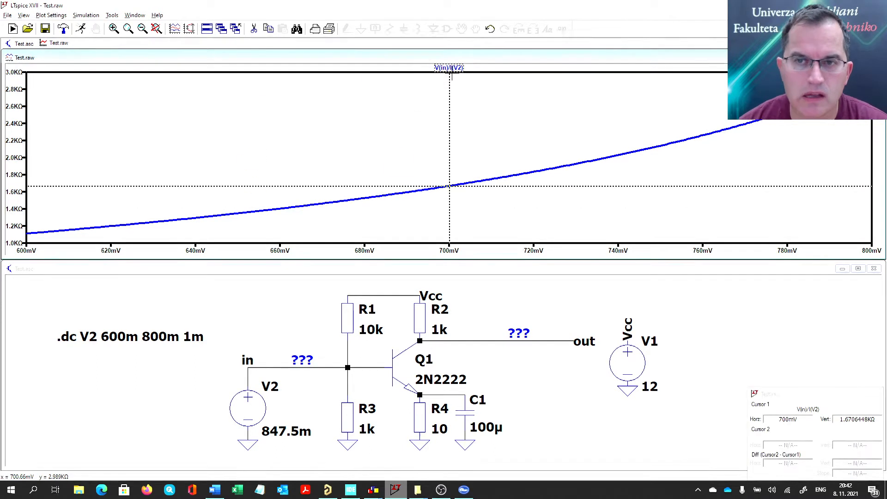
{"action": "left_click", "coordinate": [459, 69]}
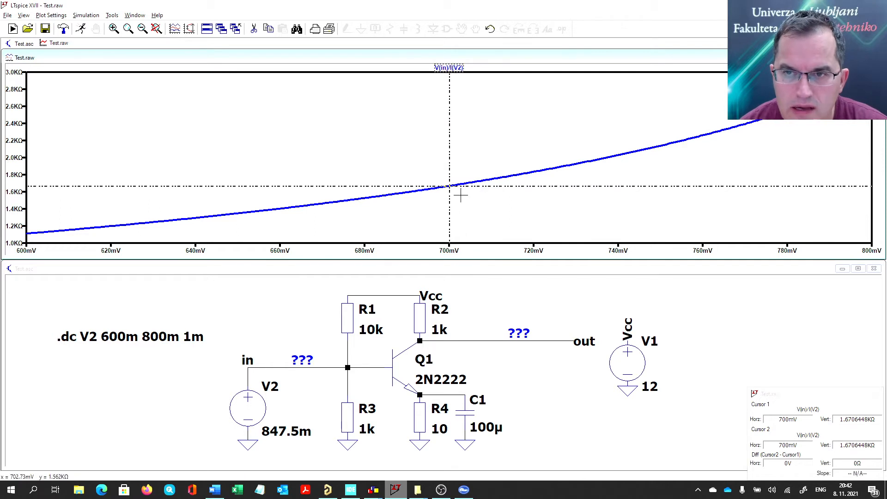
{"action": "left_click_drag", "start_coordinate": [448, 147], "coordinate": [581, 159]}
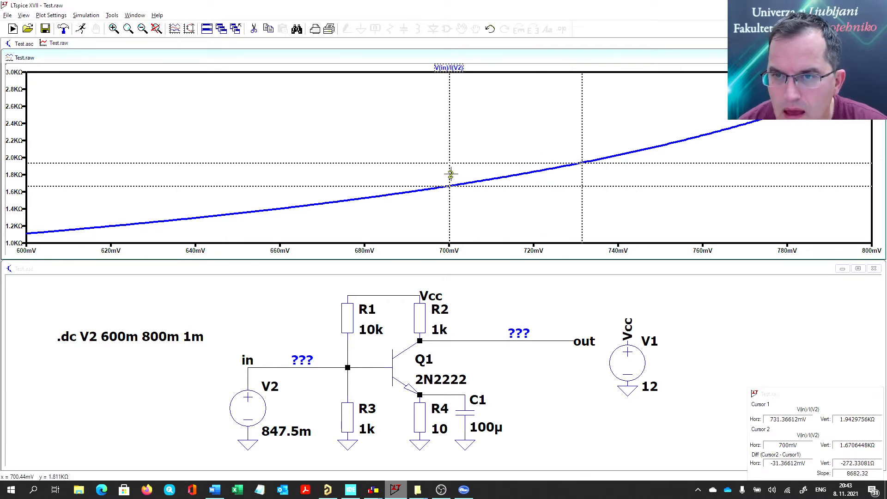
{"action": "left_click_drag", "start_coordinate": [450, 174], "coordinate": [585, 173]}
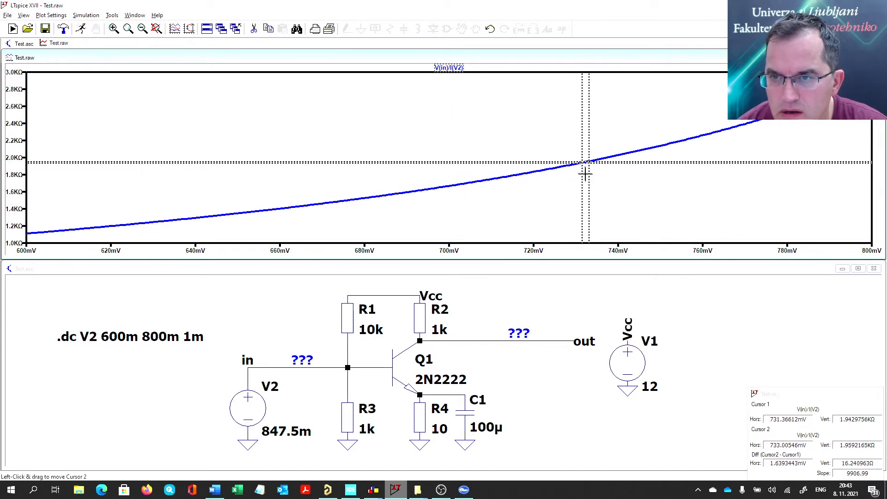
{"action": "left_click_drag", "start_coordinate": [553, 141], "coordinate": [618, 172]}
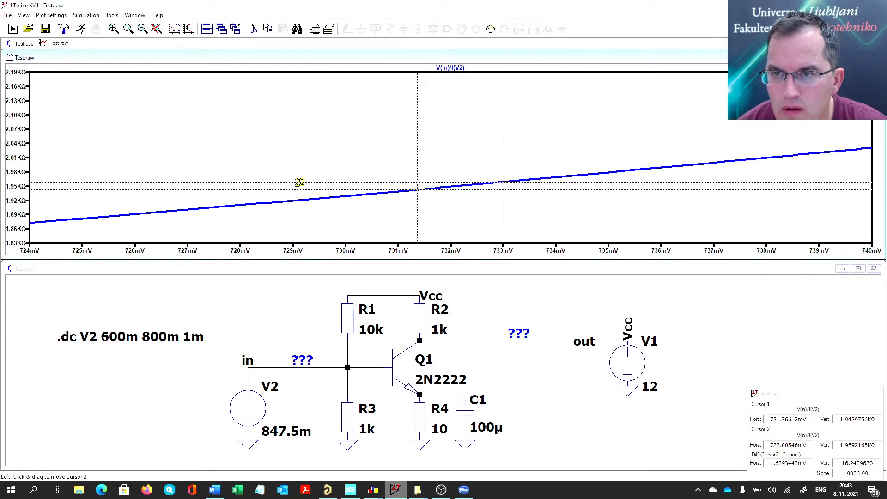
{"action": "left_click_drag", "start_coordinate": [287, 180], "coordinate": [610, 195]}
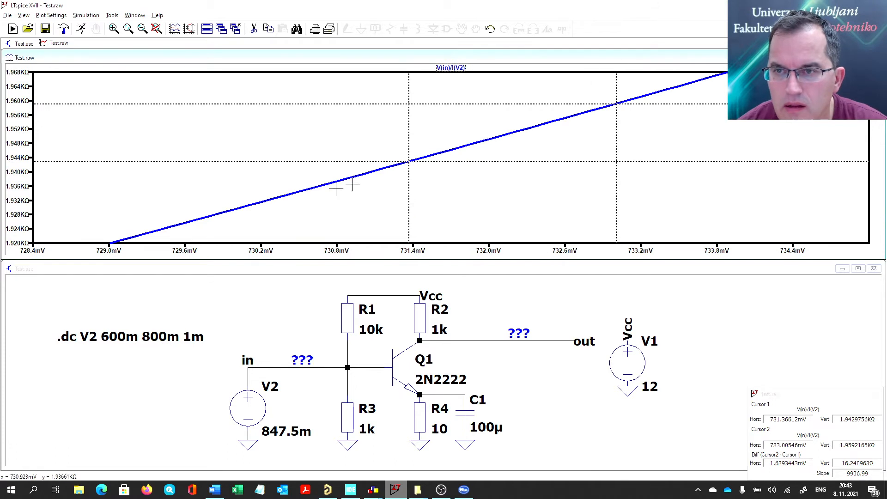
{"action": "double_click", "coordinate": [859, 473]}
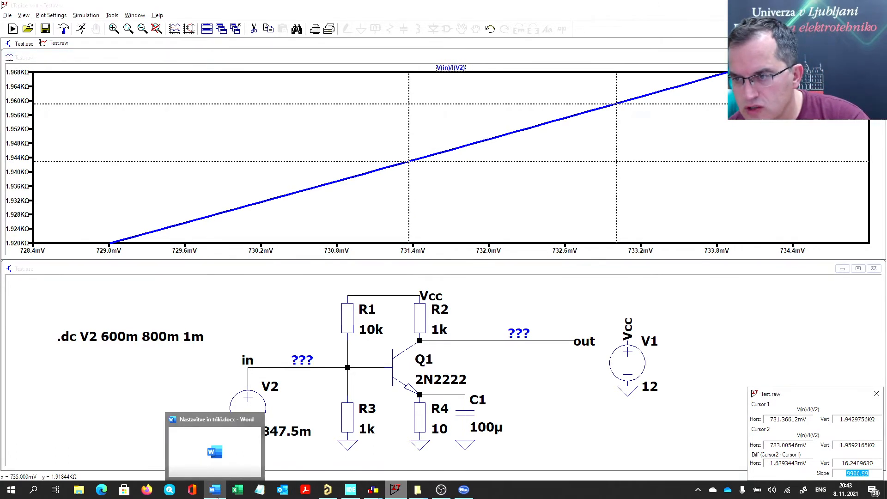
{"action": "right_click", "coordinate": [425, 125]}
{"action": "left_click", "coordinate": [452, 135]}
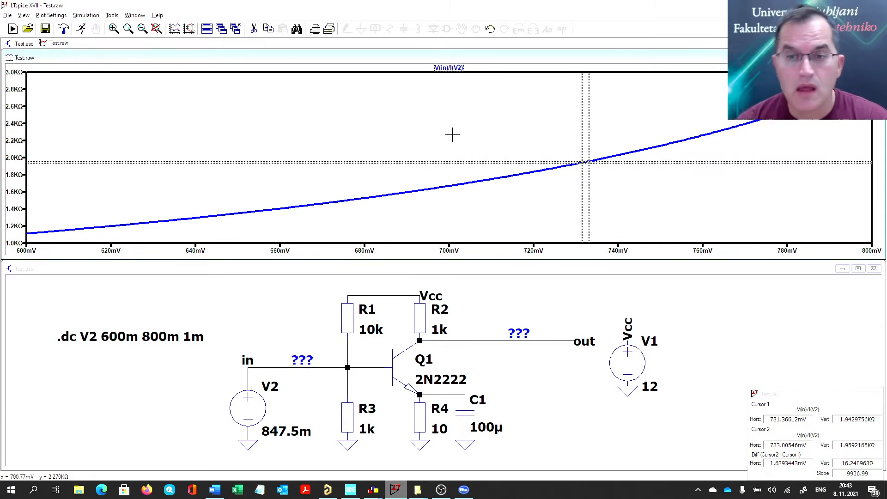
{"action": "left_click", "coordinate": [273, 329]}
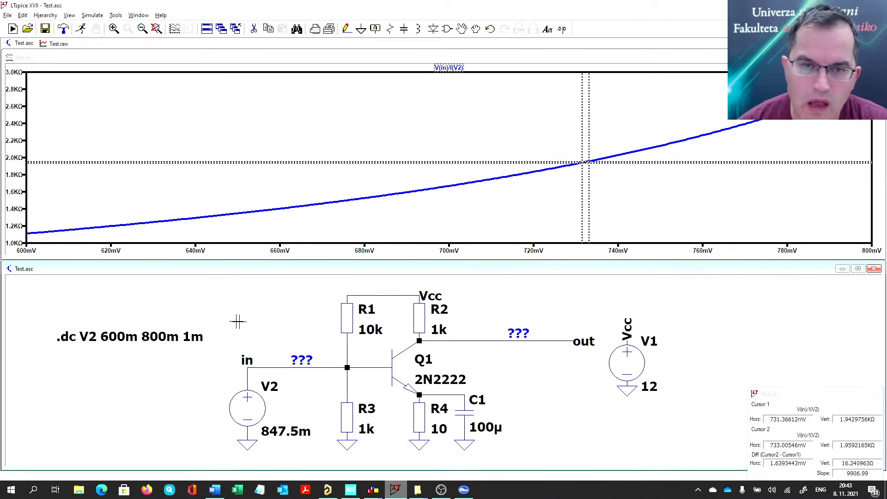
{"action": "left_click_drag", "start_coordinate": [251, 317], "coordinate": [249, 319]}
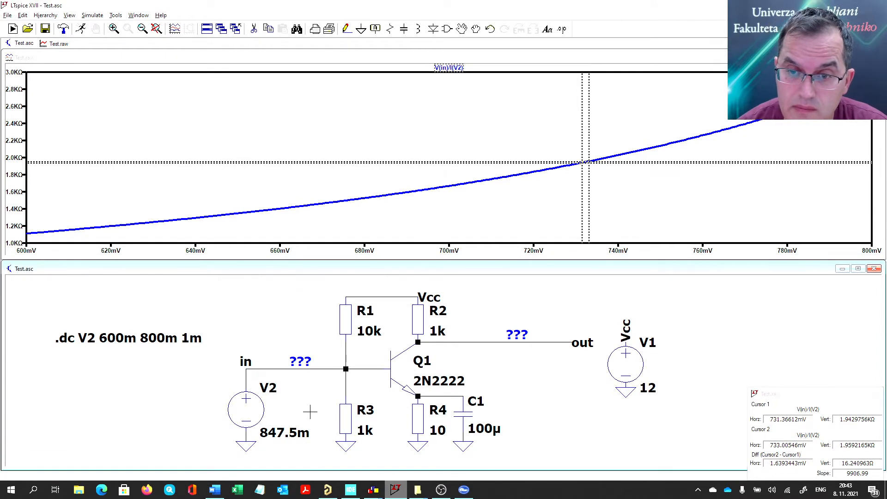
Delete the wire joining source V2's in node to the transistor base, along with the voltage label above it.
{"action": "key", "text": "F5"}
{"action": "left_click", "coordinate": [280, 368]}
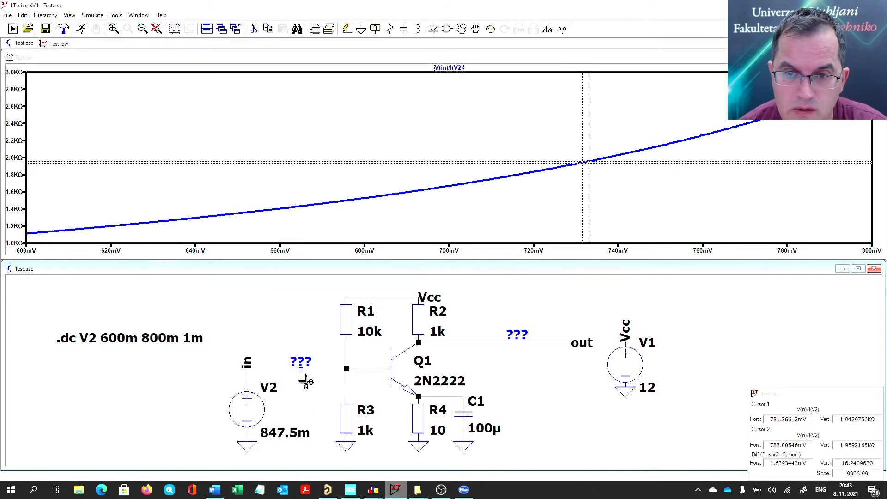
{"action": "left_click", "coordinate": [300, 365]}
{"action": "key", "text": "Escape"}
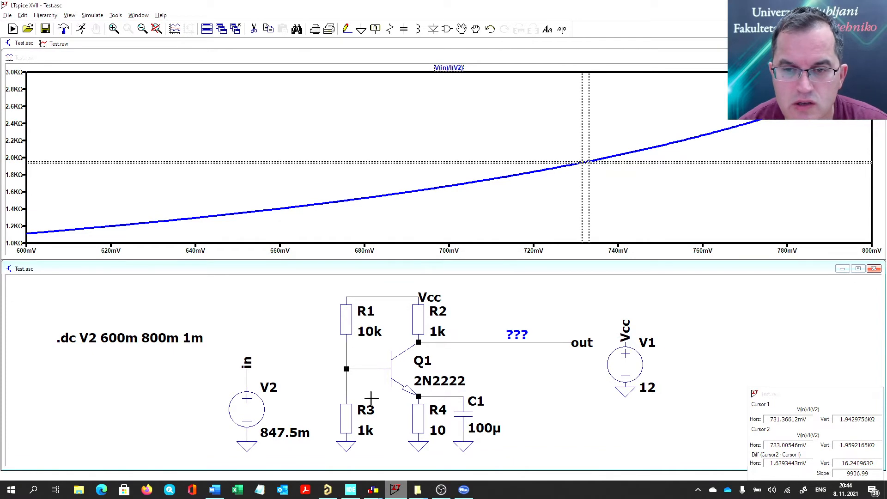
Set R3 to 500 and run the DC sweep again.
{"action": "right_click", "coordinate": [374, 439]}
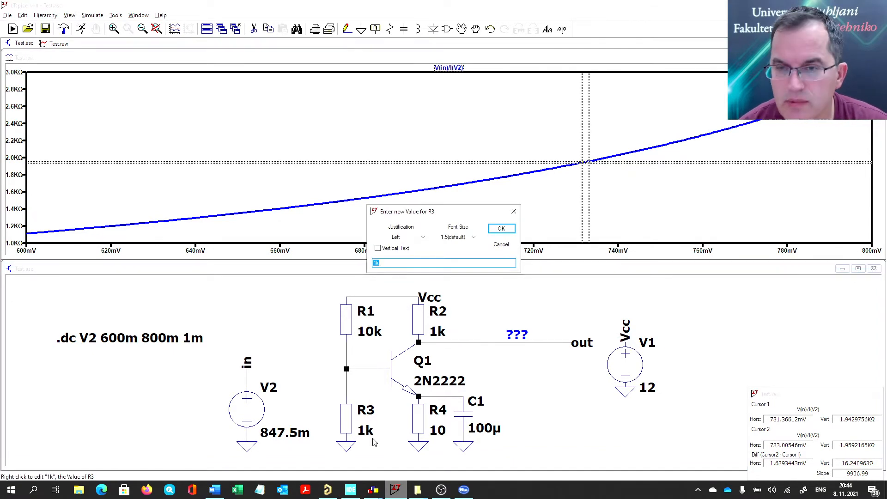
{"action": "type", "text": "500"}
{"action": "key", "text": "Return"}
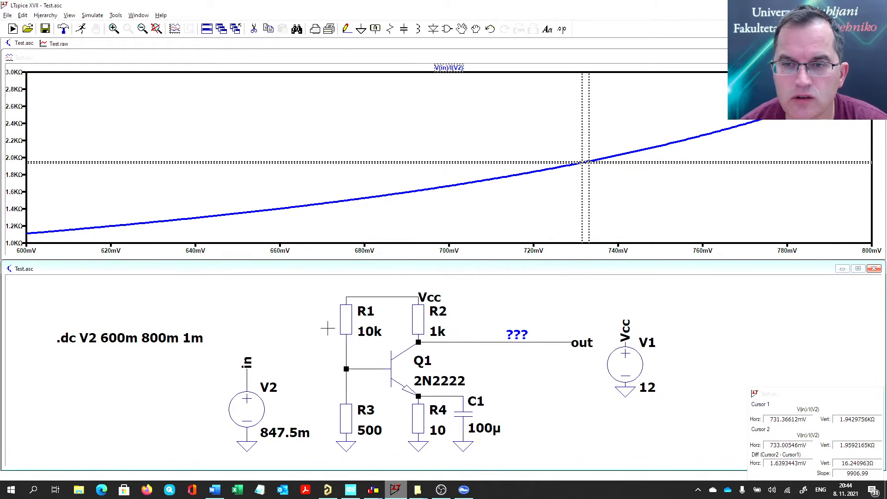
{"action": "left_click", "coordinate": [81, 28]}
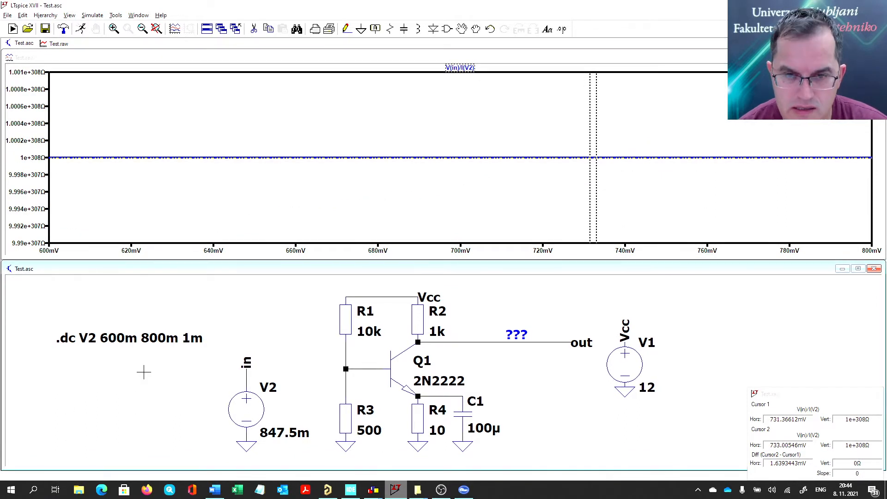
Replace the DC sweep command with a DC operating point analysis (.op), run it and close the results list.
{"action": "right_click", "coordinate": [118, 339]}
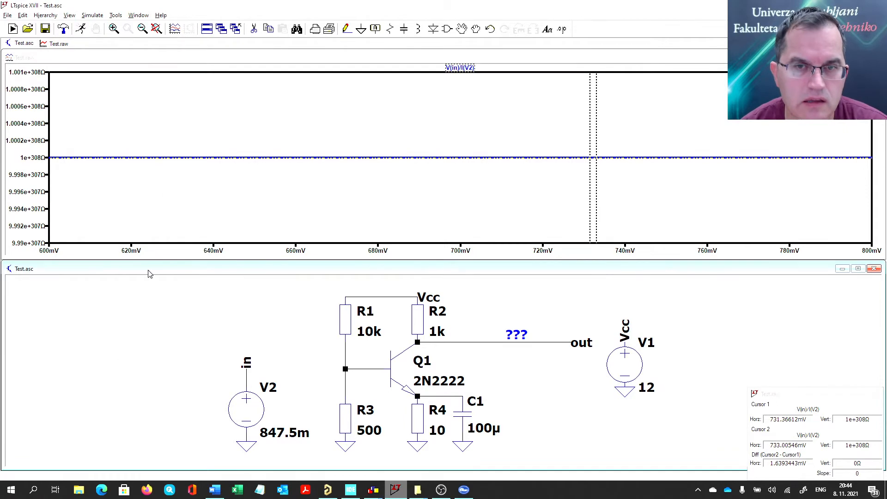
{"action": "left_click", "coordinate": [484, 181]}
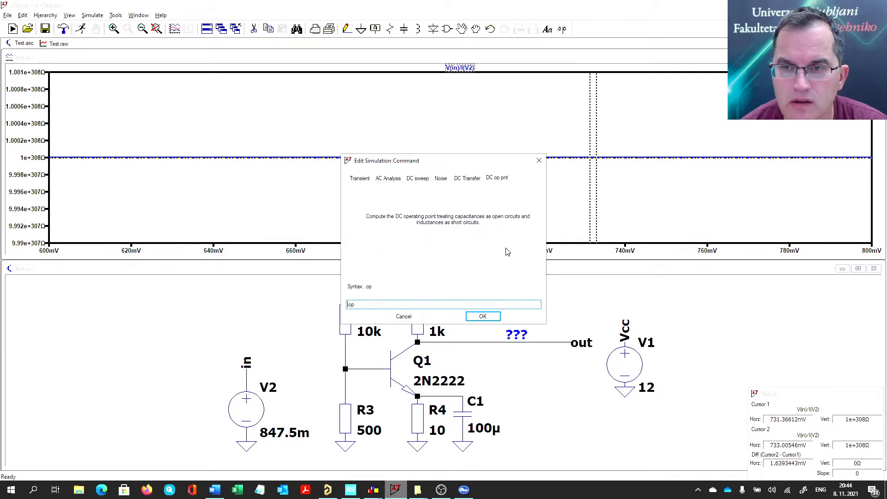
{"action": "left_click", "coordinate": [479, 315]}
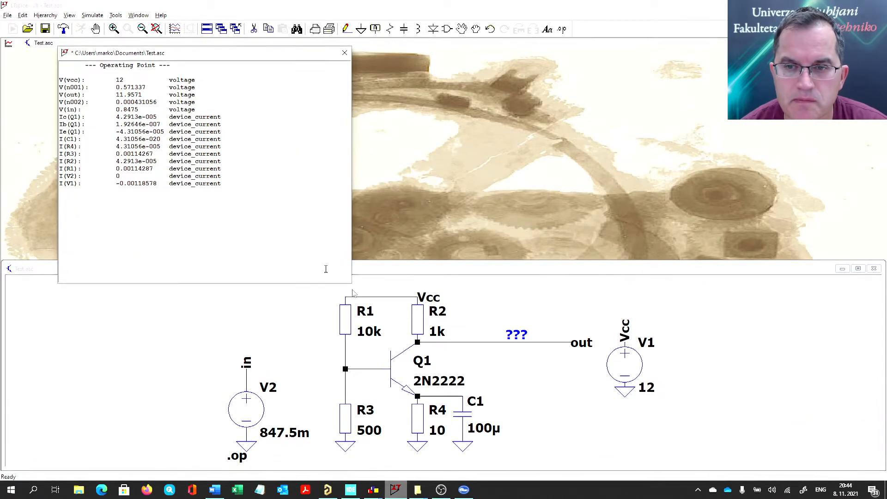
{"action": "left_click", "coordinate": [345, 53]}
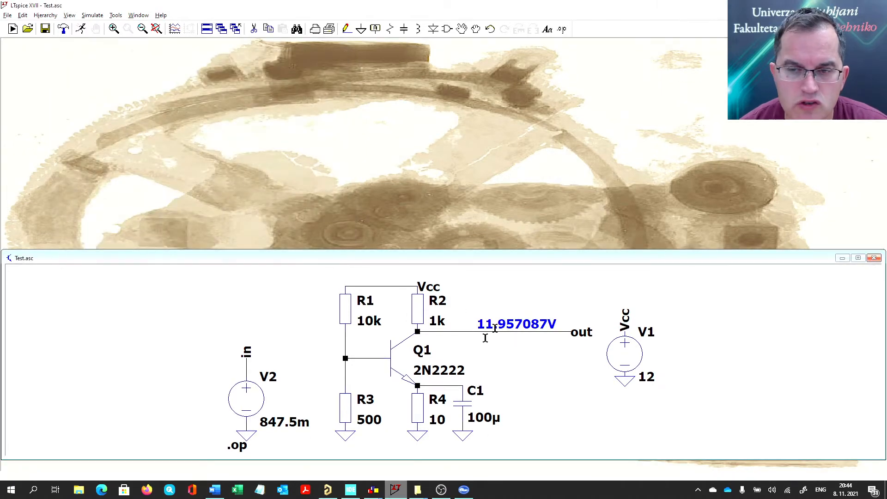
Set R3 to 700, rerun the operating point analysis and close the results list.
{"action": "right_click", "coordinate": [378, 419]}
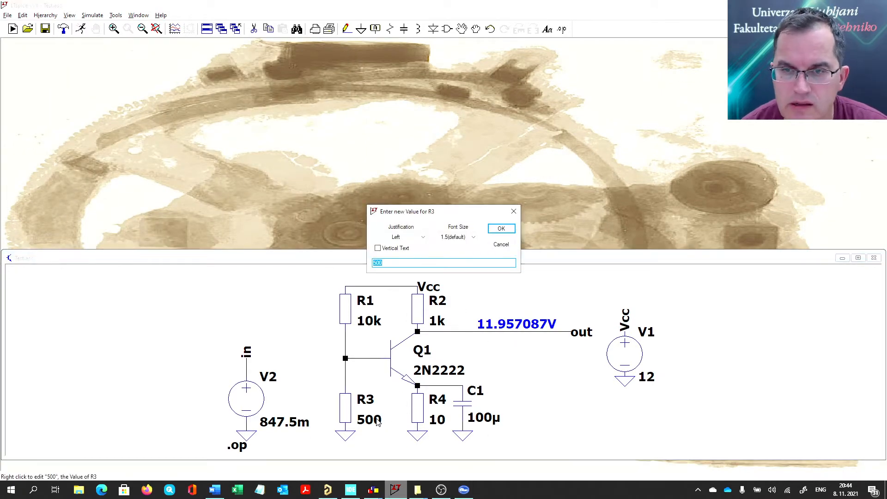
{"action": "type", "text": "700"}
{"action": "key", "text": "Return"}
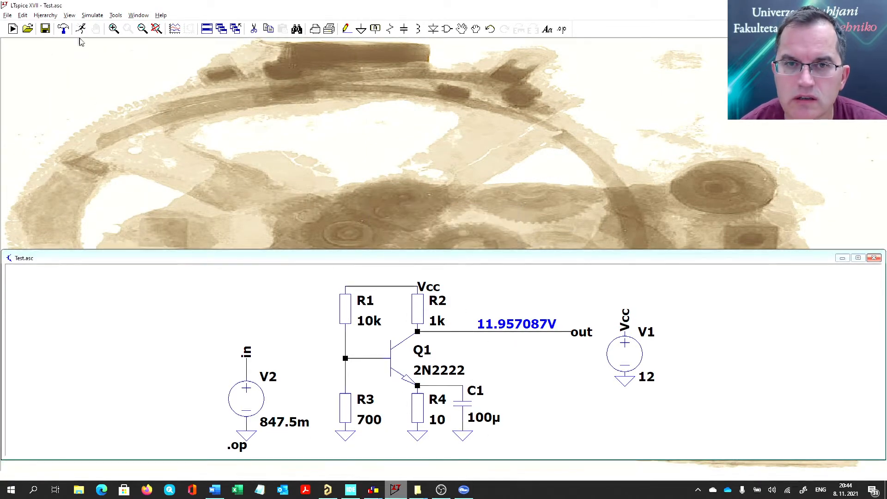
{"action": "left_click", "coordinate": [13, 29]}
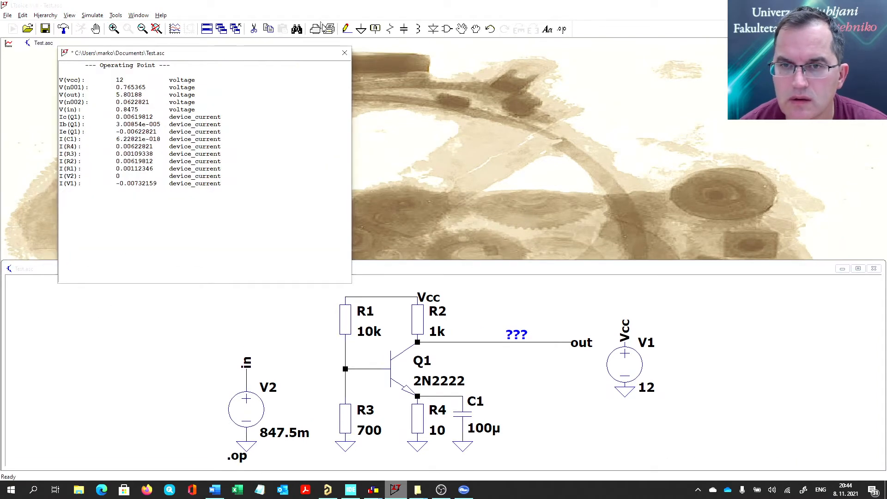
{"action": "left_click", "coordinate": [345, 53]}
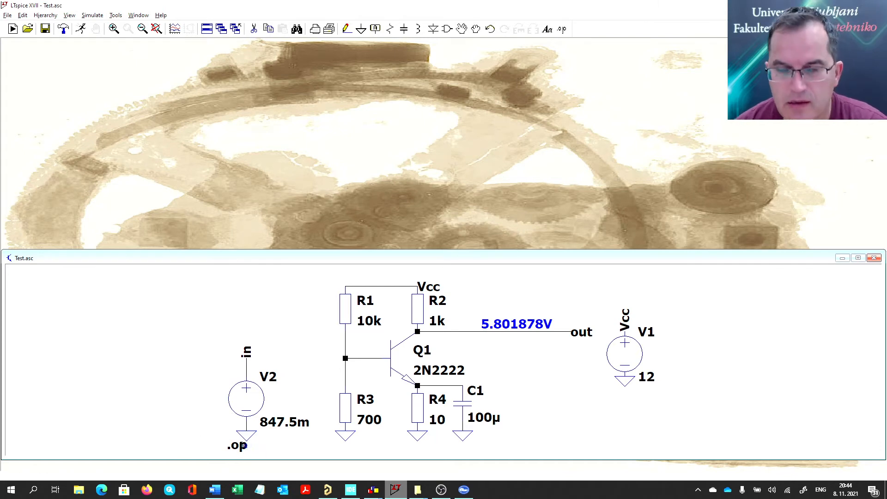
Move the .op directive from below V2 to the empty area above and to the left of V2.
{"action": "key", "text": "F7"}
{"action": "left_click", "coordinate": [233, 445]}
{"action": "left_click", "coordinate": [139, 310]}
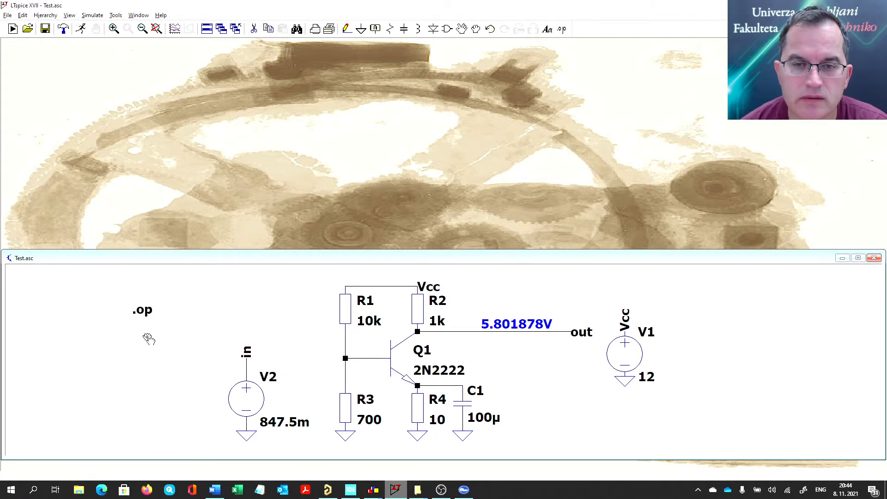
{"action": "key", "text": "Escape"}
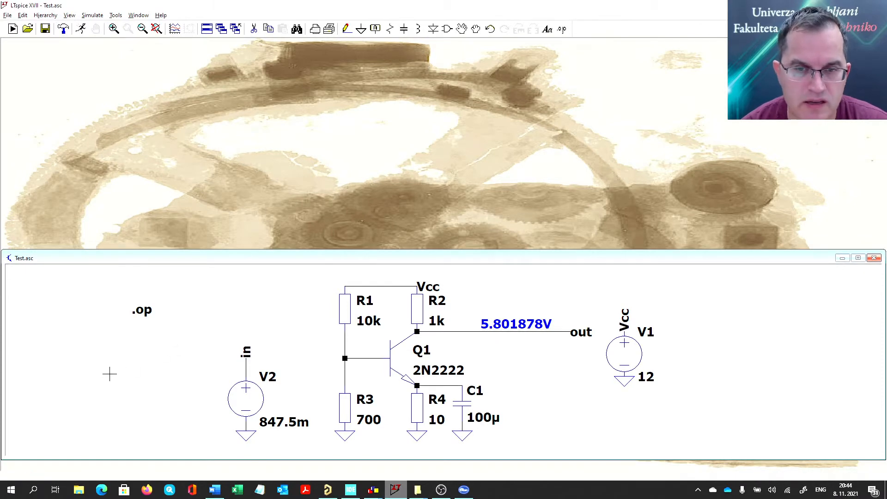
Add the SPICE directive ".param x=1k" directly below .op and check its definition in the .param statement editor.
{"action": "key", "text": "s"}
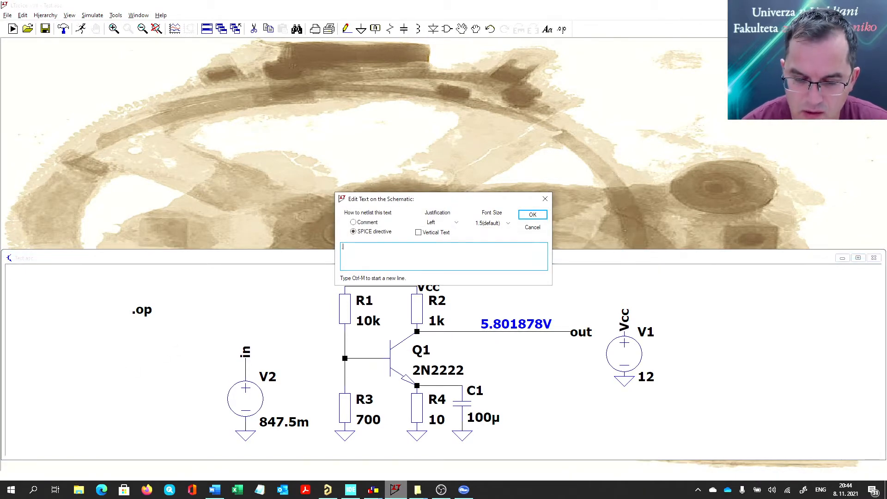
{"action": "type", "text": ".param"}
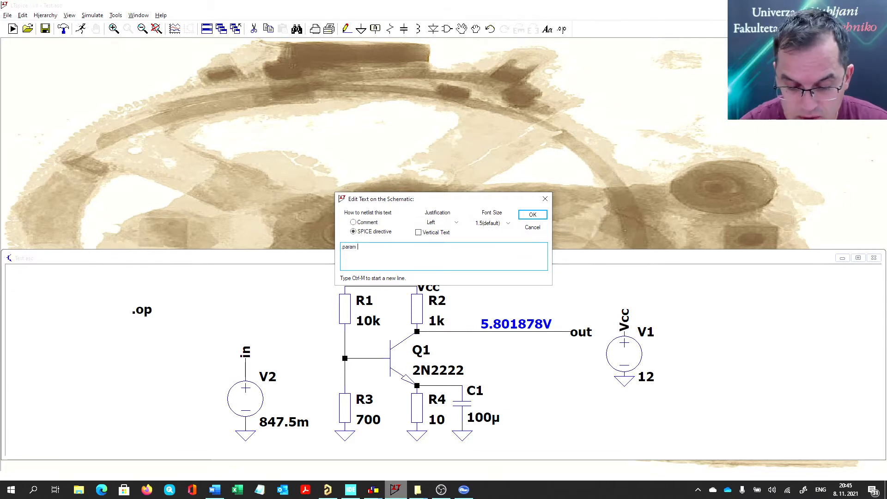
{"action": "type", "text": " x=1k"}
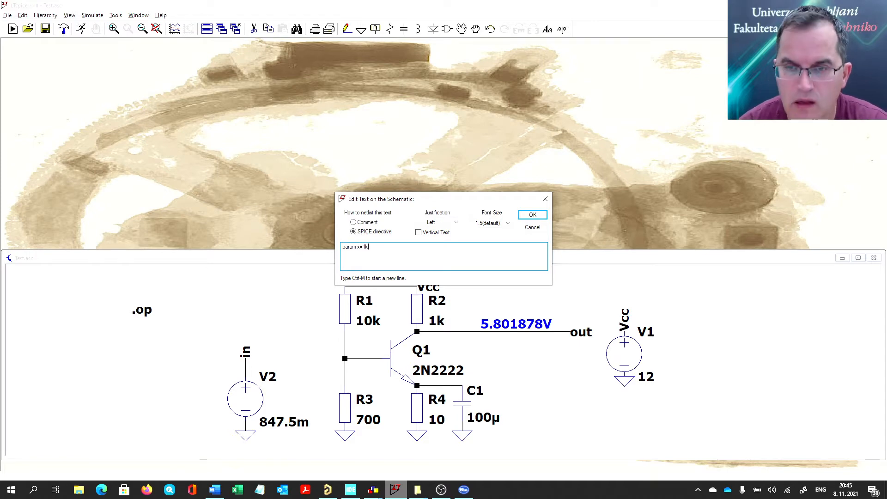
{"action": "key", "text": "Return"}
{"action": "left_click", "coordinate": [130, 323]}
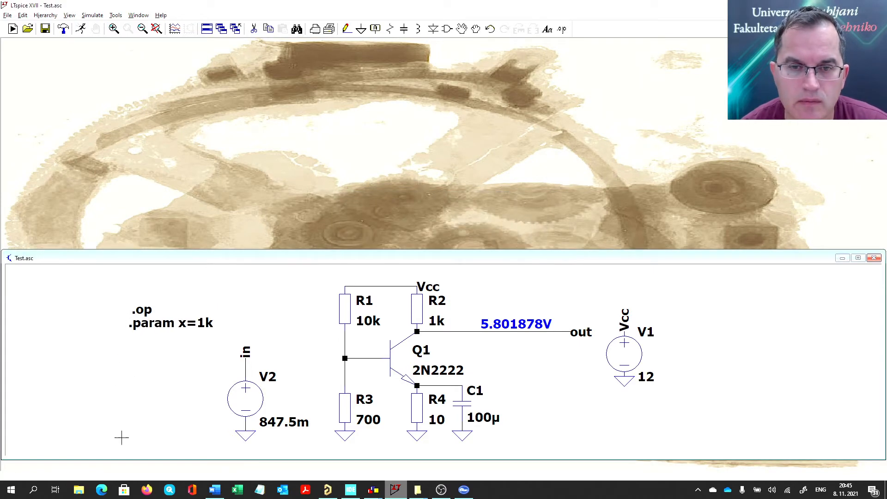
{"action": "right_click", "coordinate": [157, 326]}
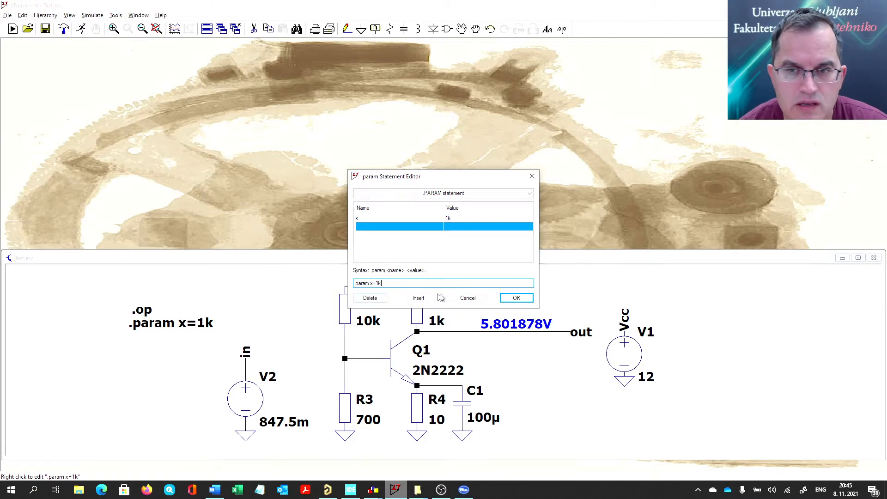
{"action": "left_click", "coordinate": [516, 297]}
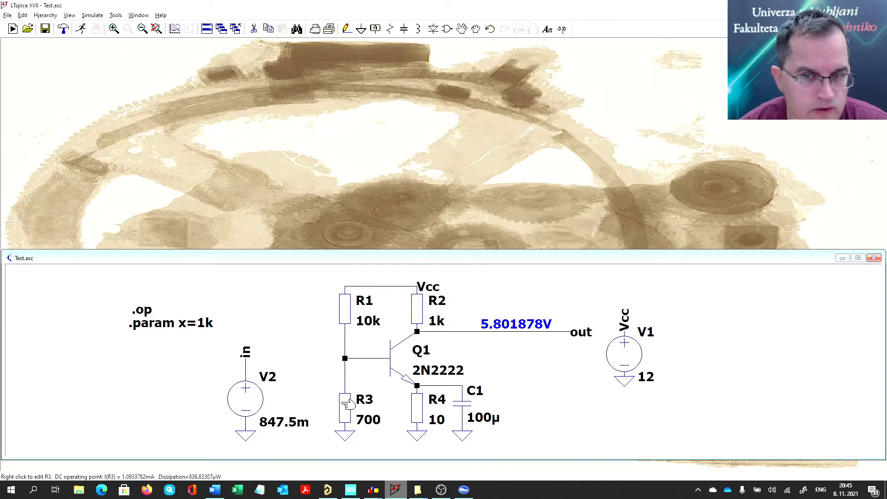
Set R3's value to the parameter {x}, run the operating point analysis and close the results list.
{"action": "right_click", "coordinate": [374, 421]}
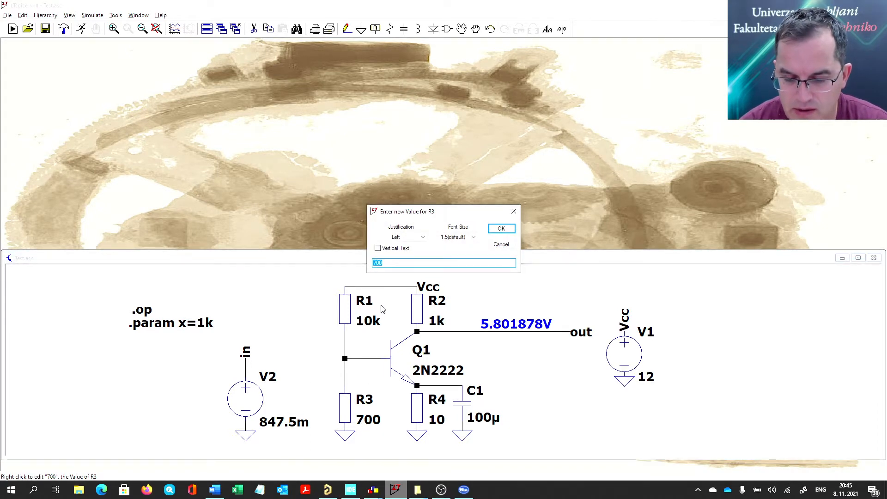
{"action": "type", "text": "{x}"}
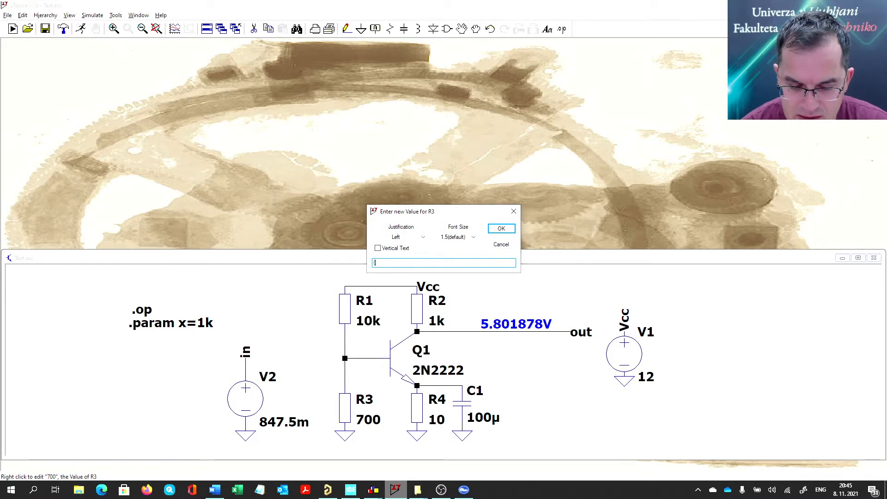
{"action": "left_click", "coordinate": [502, 229]}
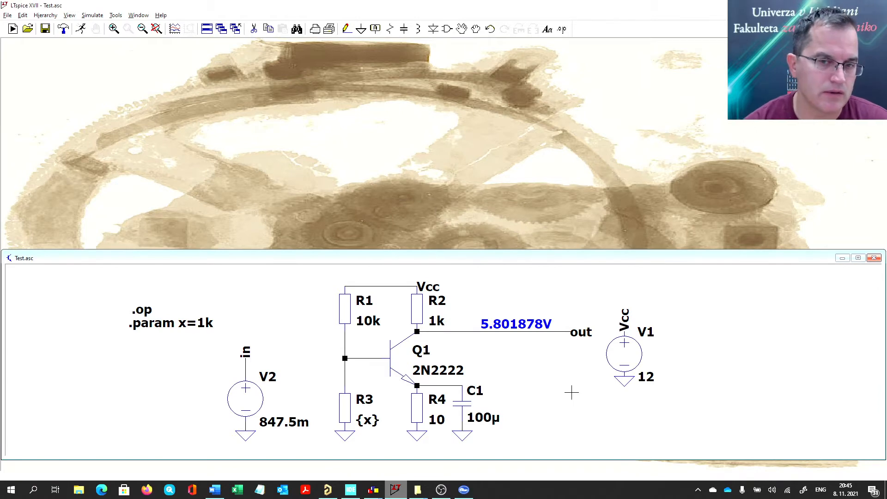
{"action": "left_click", "coordinate": [81, 30]}
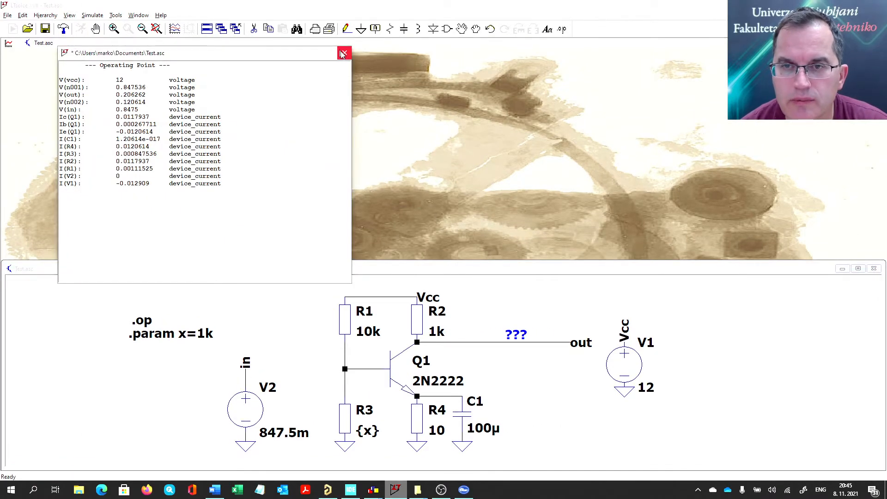
{"action": "left_click", "coordinate": [344, 54]}
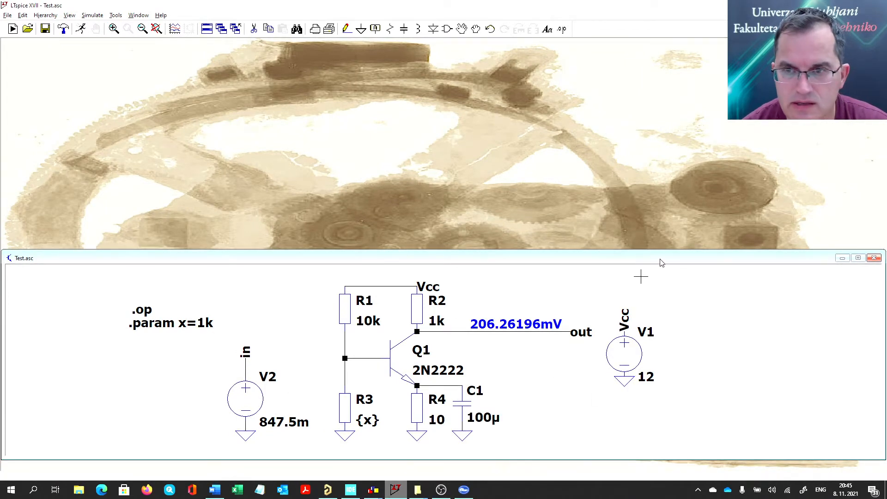
Maximize the schematic, add a ".step" SPICE directive and align it below the .param line.
{"action": "left_click", "coordinate": [858, 258]}
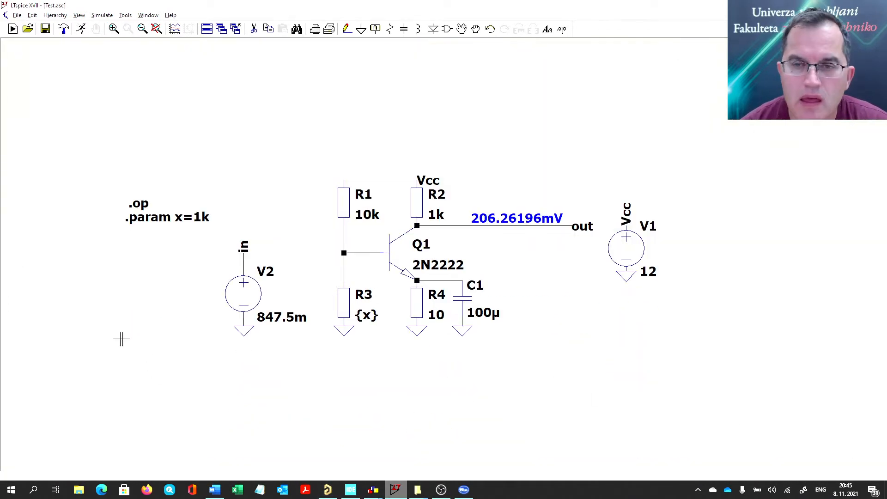
{"action": "key", "text": "space"}
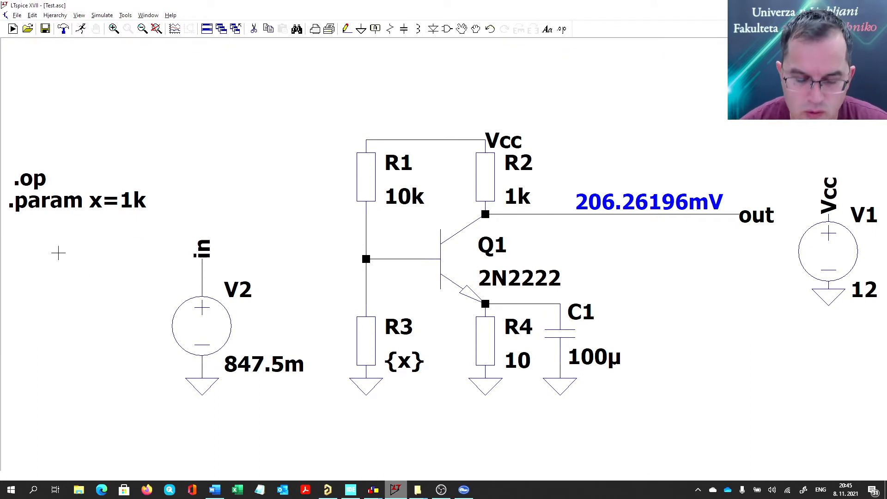
{"action": "key", "text": "s"}
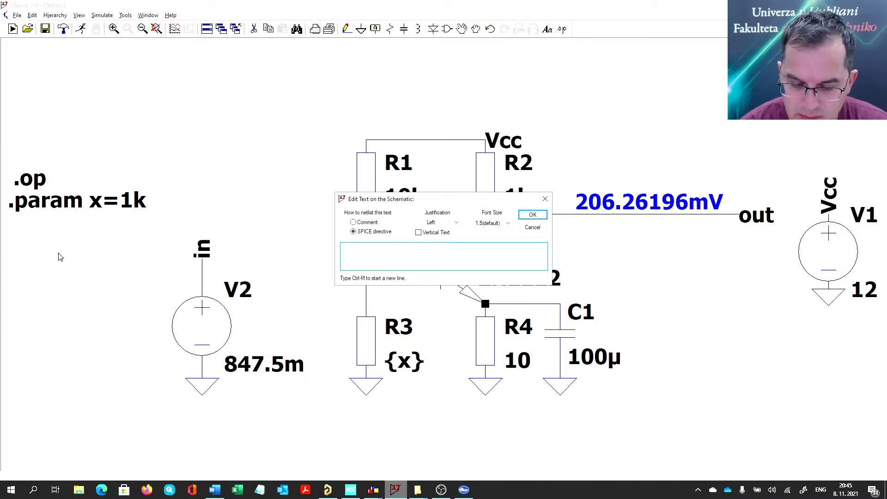
{"action": "type", "text": ".step"}
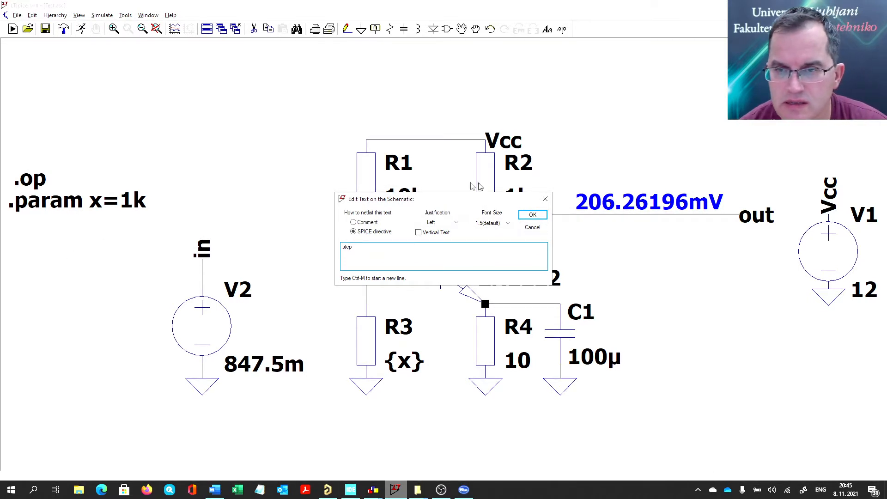
{"action": "left_click", "coordinate": [532, 214]}
{"action": "left_click", "coordinate": [13, 230]}
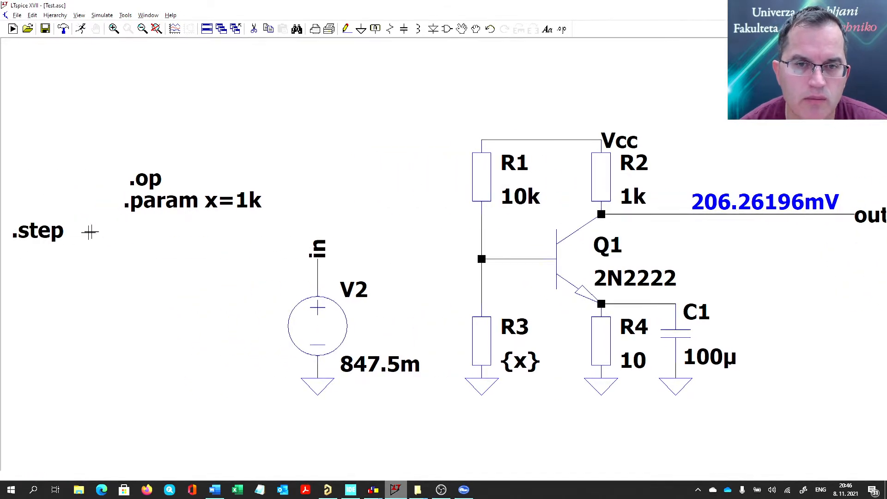
{"action": "left_click_drag", "start_coordinate": [57, 233], "coordinate": [165, 228]}
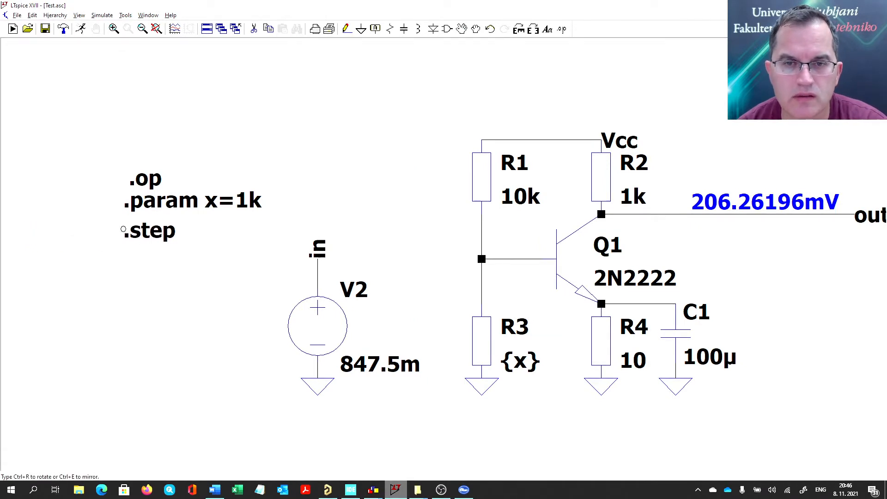
Define the .step directive as a linear sweep of parameter x from 500 to 1k with an increment of 1.
{"action": "right_click", "coordinate": [159, 237]}
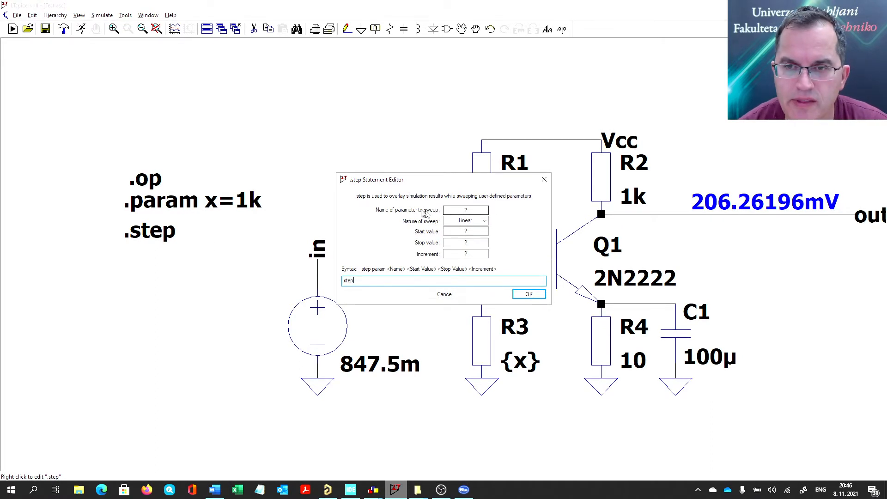
{"action": "left_click", "coordinate": [484, 213]}
{"action": "type", "text": "x"}
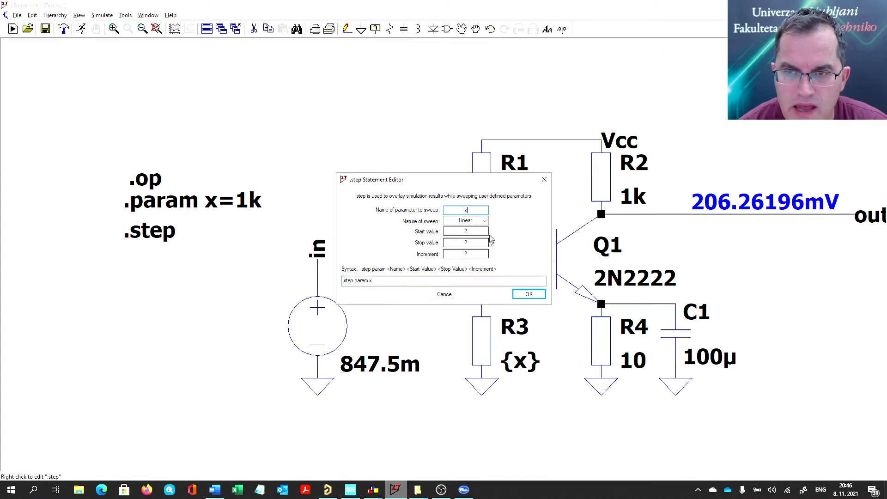
{"action": "key", "text": "Tab"}
{"action": "key", "text": "Tab"}
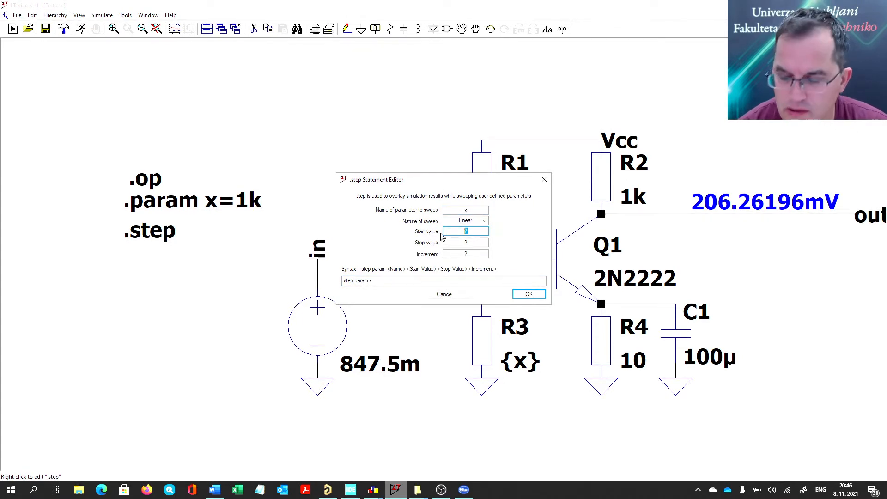
{"action": "type", "text": "500"}
{"action": "key", "text": "Tab"}
{"action": "type", "text": "1"}
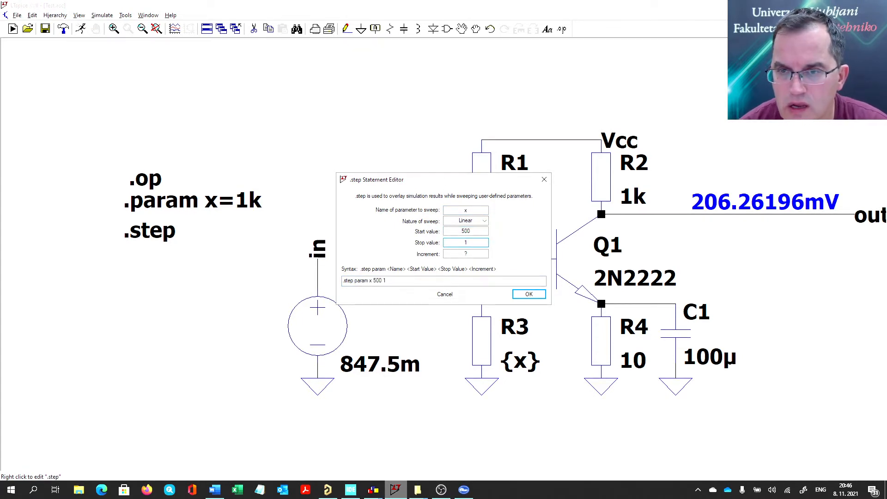
{"action": "type", "text": "k"}
{"action": "key", "text": "Tab"}
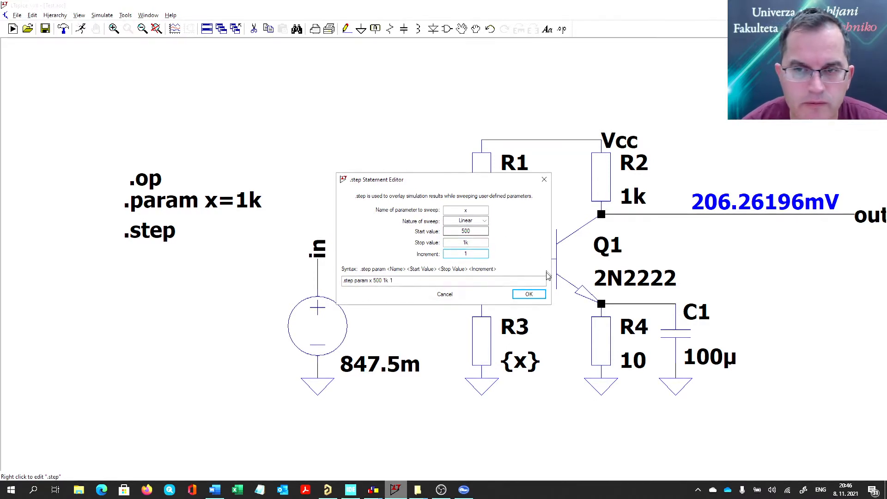
{"action": "type", "text": "1"}
{"action": "left_click", "coordinate": [528, 295]}
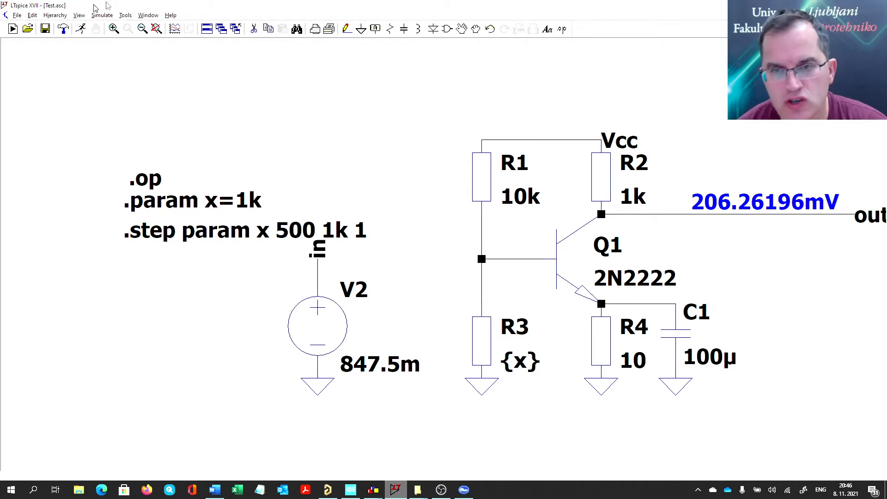
Run the stepped operating point simulation and plot the voltage of the out node against x.
{"action": "left_click", "coordinate": [13, 29]}
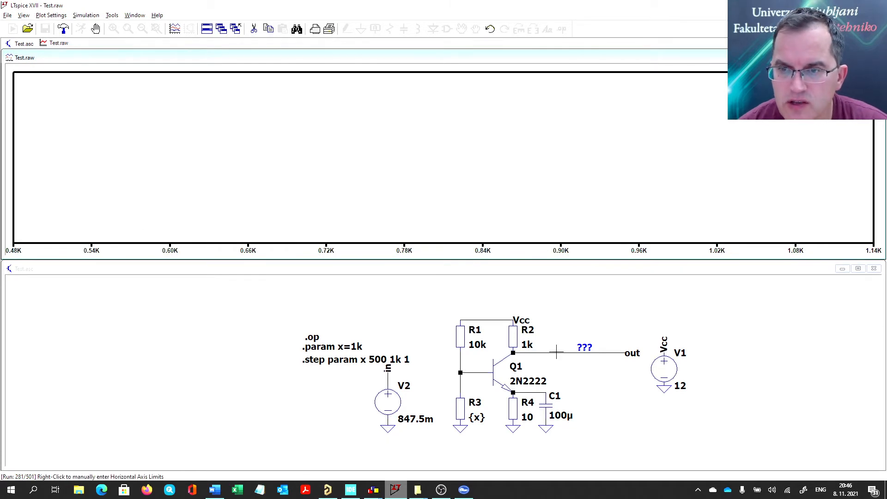
{"action": "left_click", "coordinate": [558, 326]}
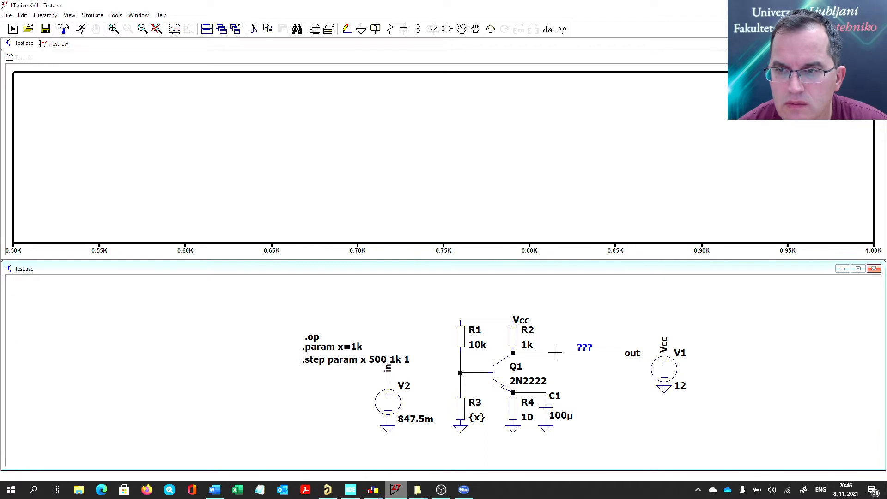
{"action": "left_click", "coordinate": [555, 353]}
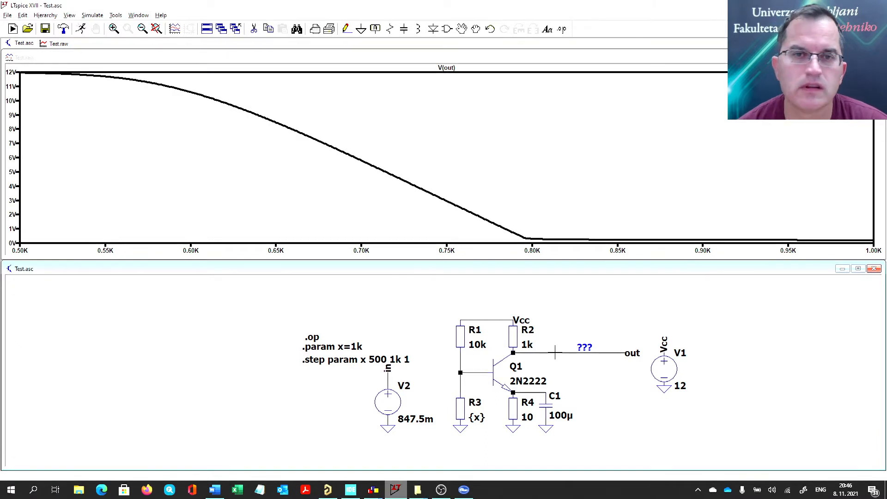
Attach a cursor to the V(out) trace, place it at about 6 V and read the corresponding x value.
{"action": "left_click", "coordinate": [462, 68]}
{"action": "left_click_drag", "start_coordinate": [447, 131], "coordinate": [356, 131]}
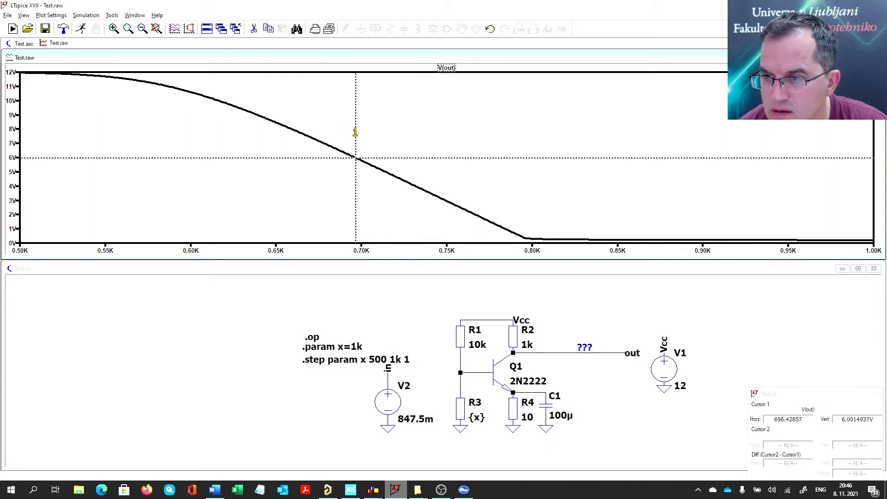
{"action": "double_click", "coordinate": [862, 419]}
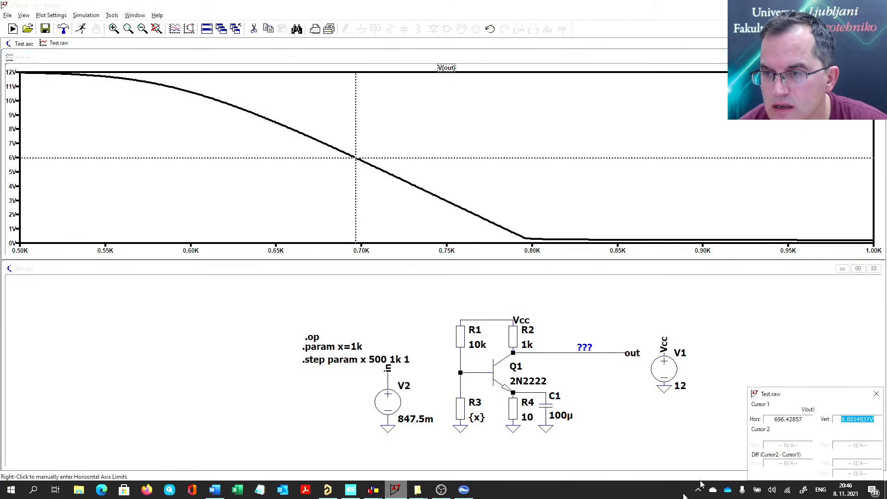
{"action": "double_click", "coordinate": [804, 418]}
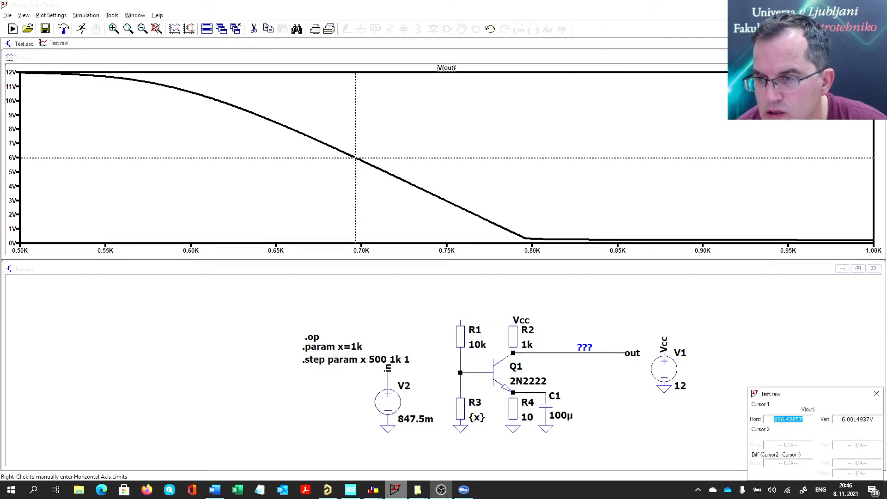
Set parameter x to 696 in the .param directive.
{"action": "left_click", "coordinate": [248, 366]}
{"action": "right_click", "coordinate": [358, 350]}
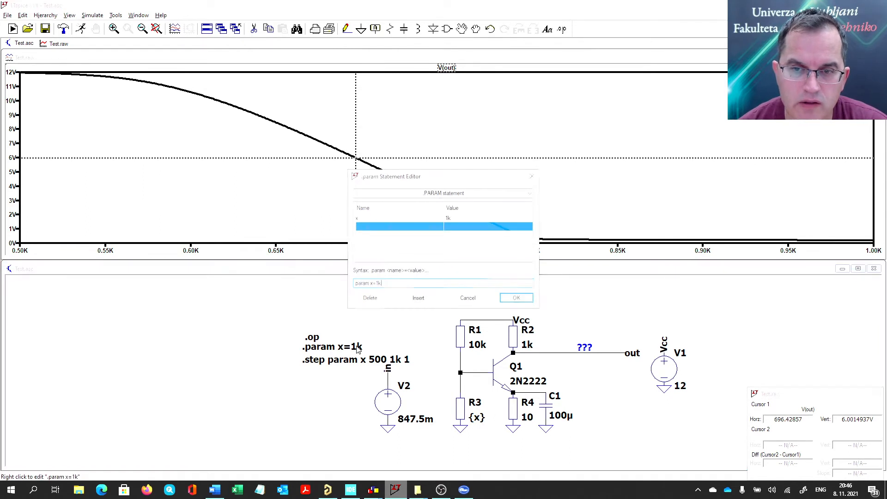
{"action": "left_click", "coordinate": [464, 220]}
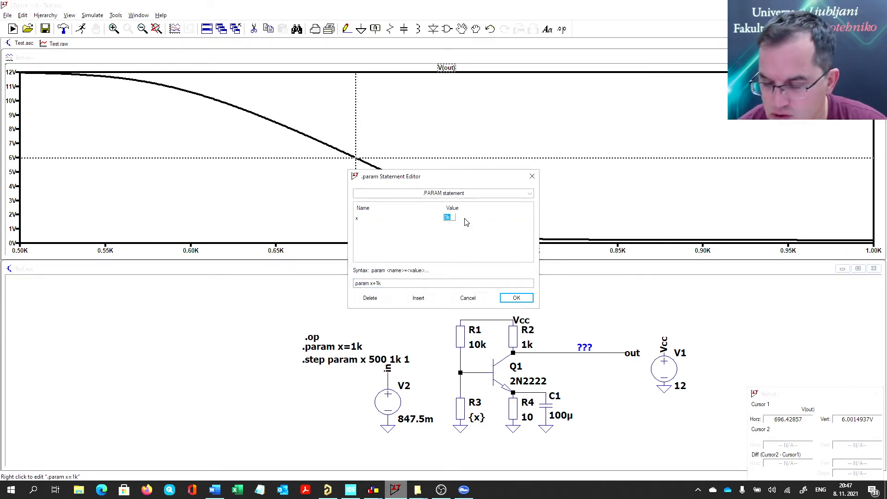
{"action": "type", "text": "696"}
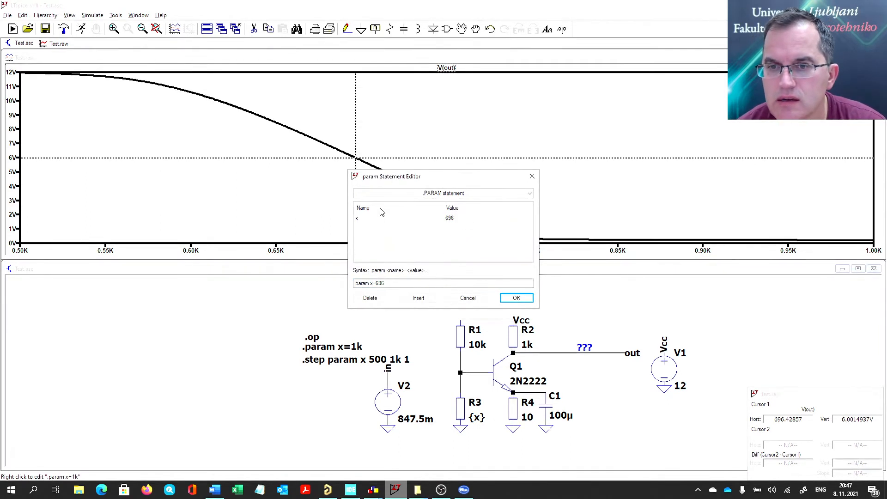
{"action": "left_click", "coordinate": [522, 300]}
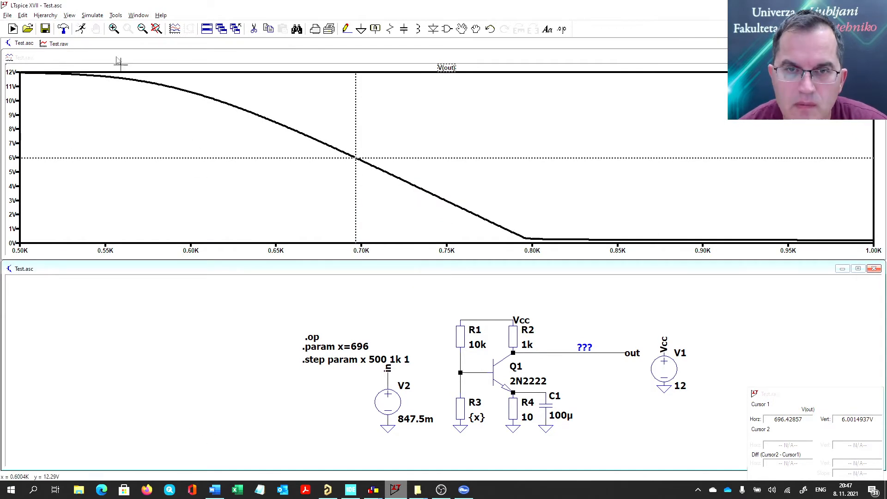
Disable the ".step param x 500 1k 1" directive by turning it into a comment.
{"action": "right_click", "coordinate": [319, 361]}
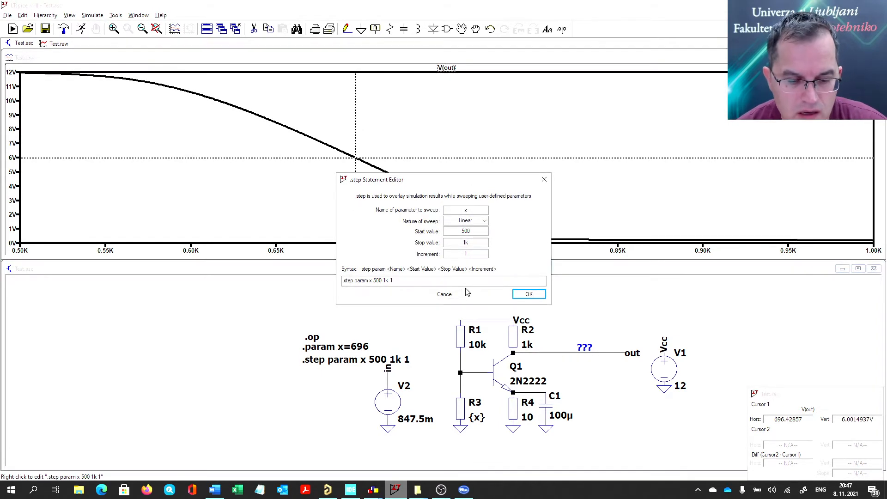
{"action": "key", "text": "Escape"}
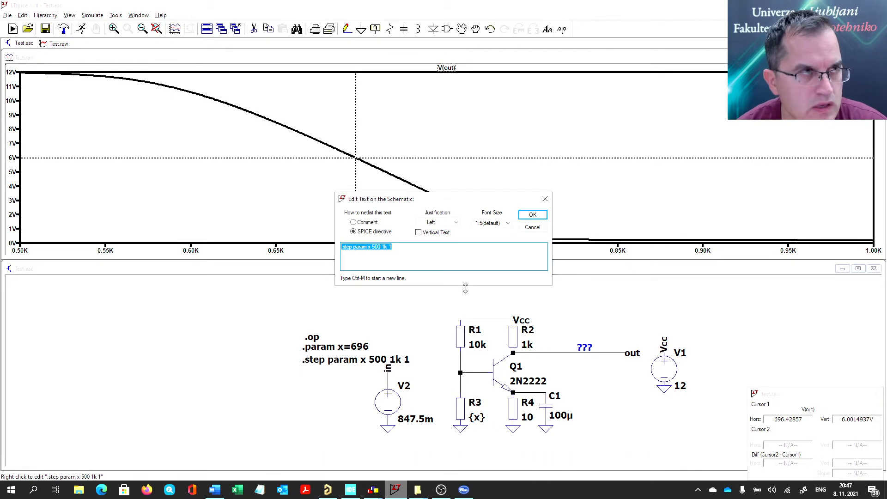
{"action": "left_click", "coordinate": [369, 224]}
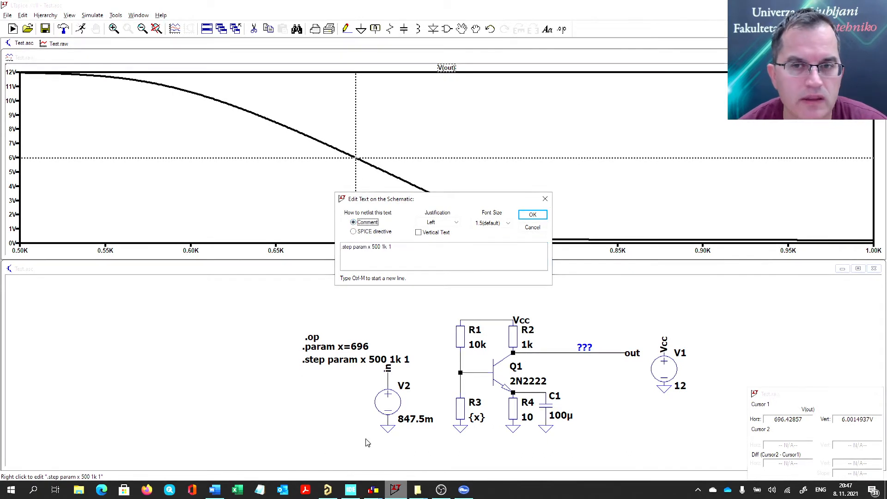
{"action": "left_click", "coordinate": [534, 216]}
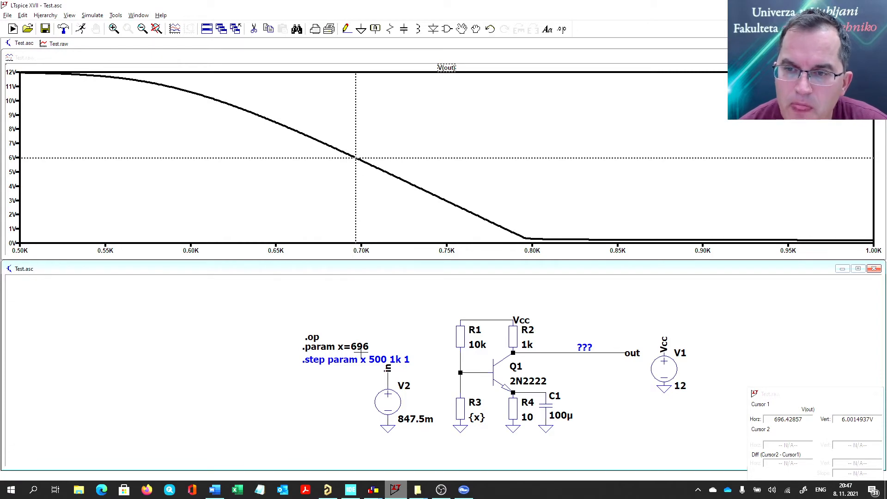
Run the operating point analysis, check V(out) in the results list and return to the maximized schematic.
{"action": "left_click", "coordinate": [82, 28]}
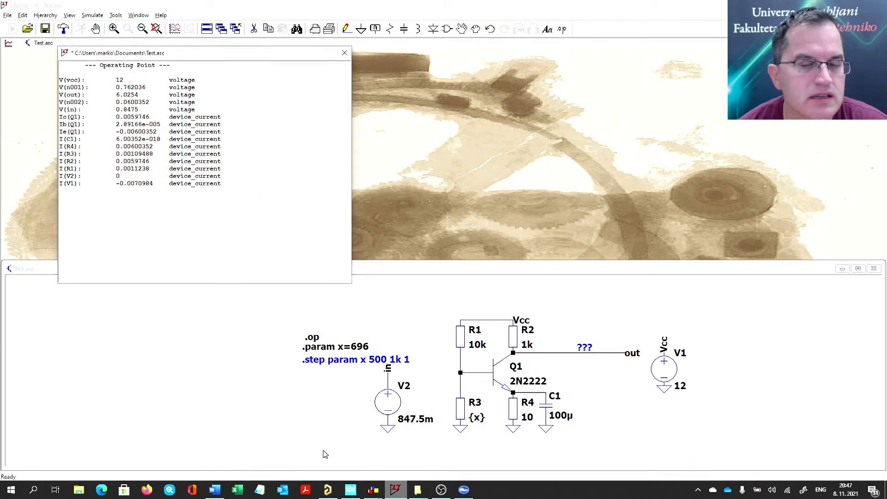
{"action": "double_click", "coordinate": [117, 94]}
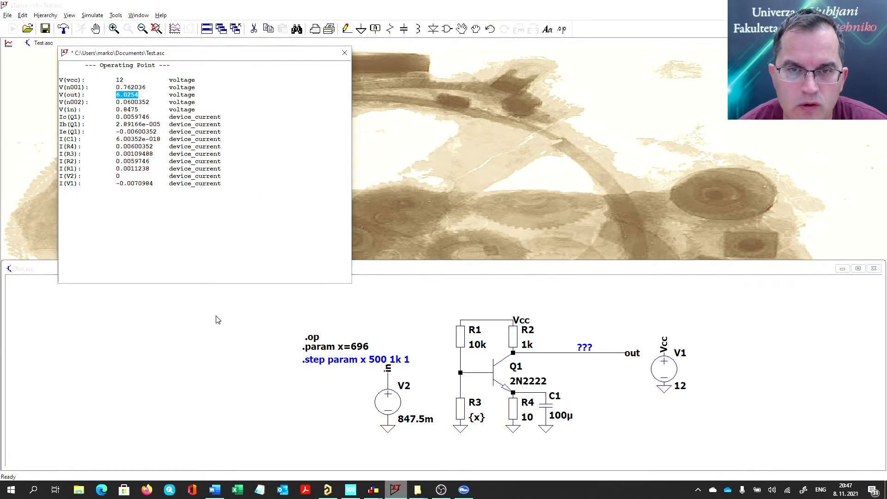
{"action": "left_click", "coordinate": [344, 52]}
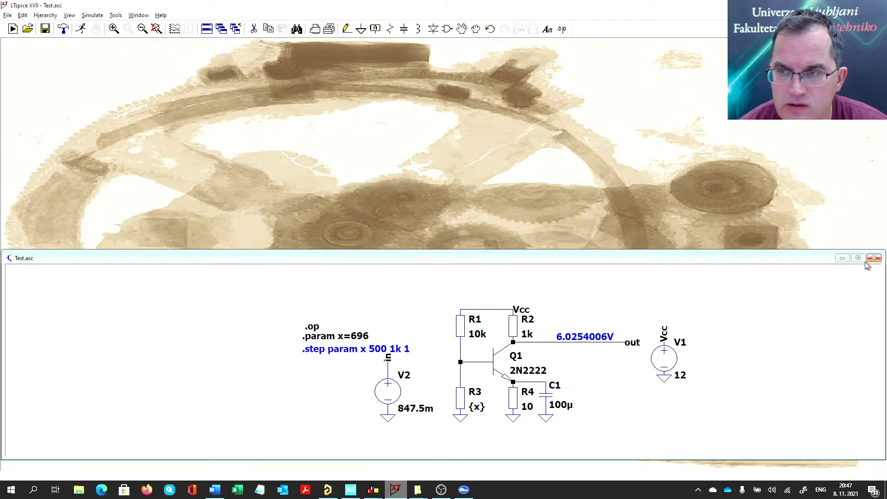
{"action": "left_click", "coordinate": [858, 257]}
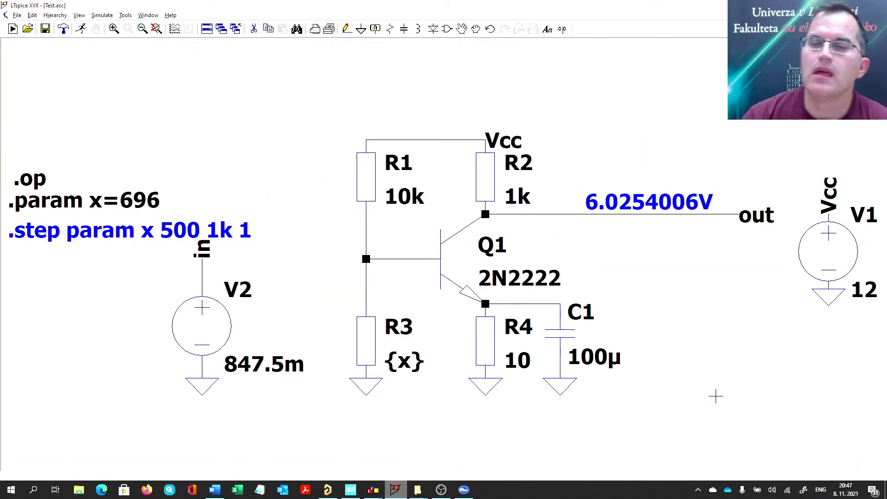
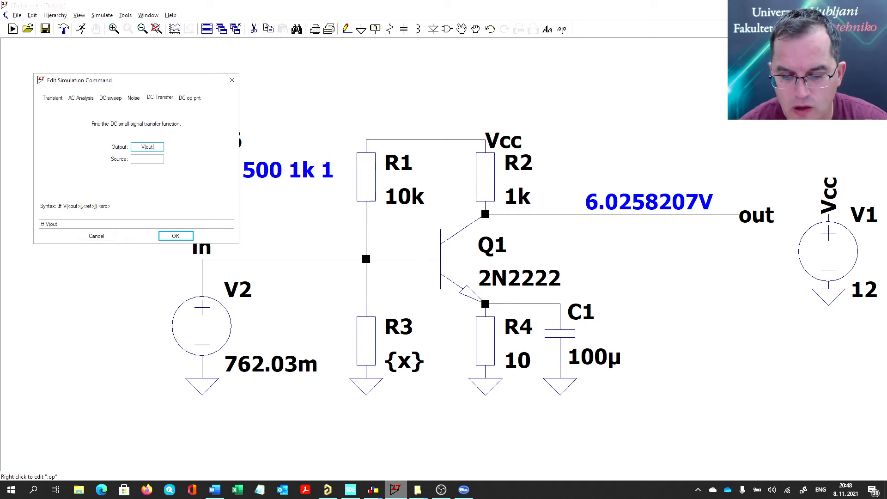
Replace the .op command with a DC transfer analysis using V(out) as output and V2 as source.
{"action": "type", "text": ")"}
{"action": "key", "text": "Tab"}
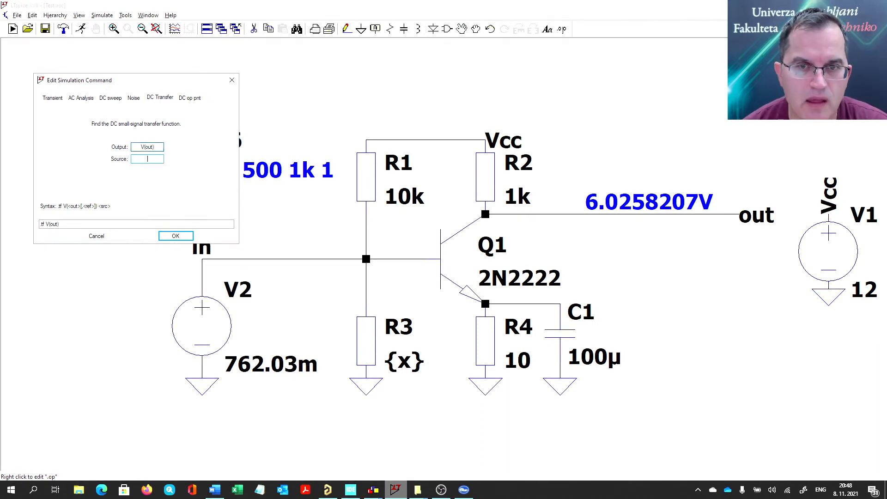
{"action": "type", "text": "V2"}
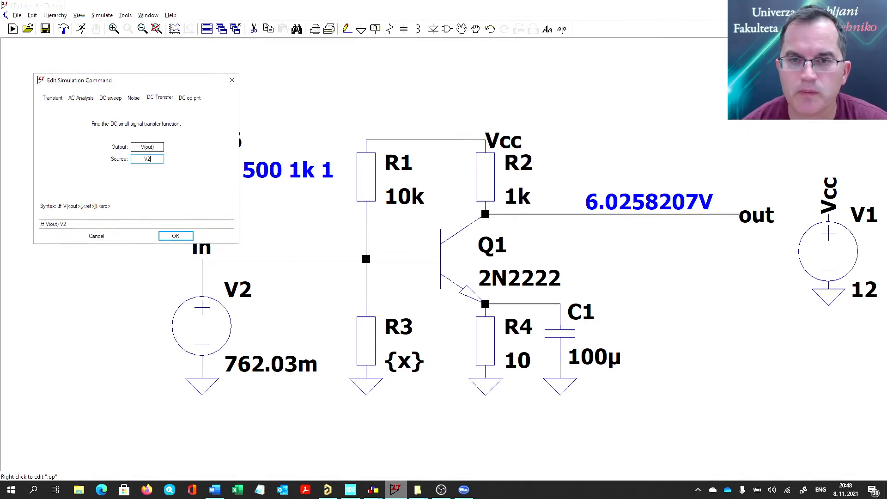
{"action": "left_click", "coordinate": [173, 236]}
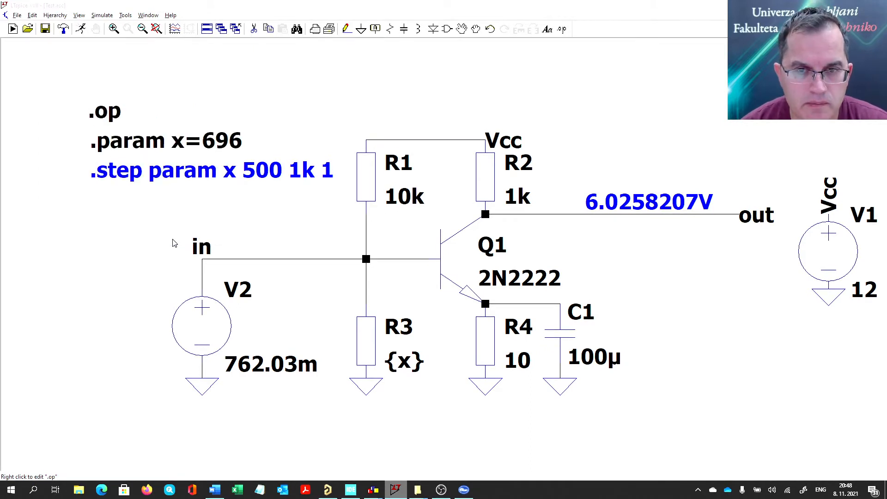
Run the DC transfer analysis, examine the gain and the input and output impedances, and close the results list.
{"action": "left_click", "coordinate": [82, 30]}
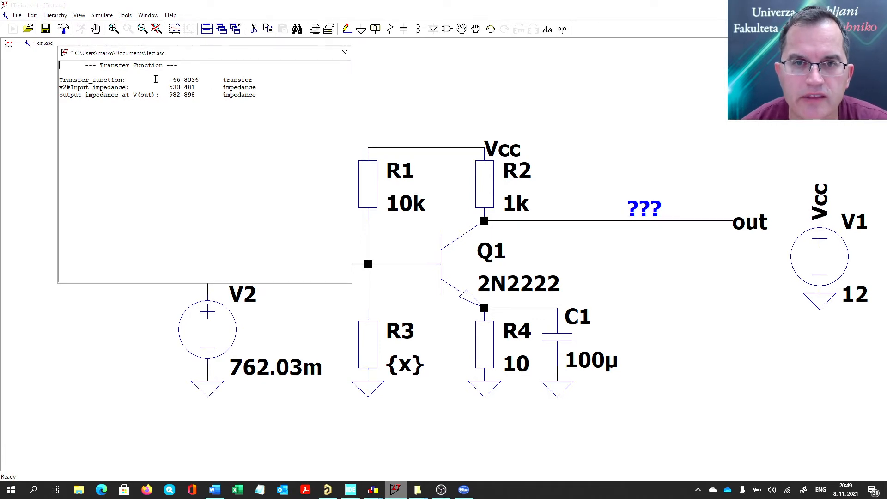
{"action": "left_click_drag", "start_coordinate": [202, 81], "coordinate": [163, 81]}
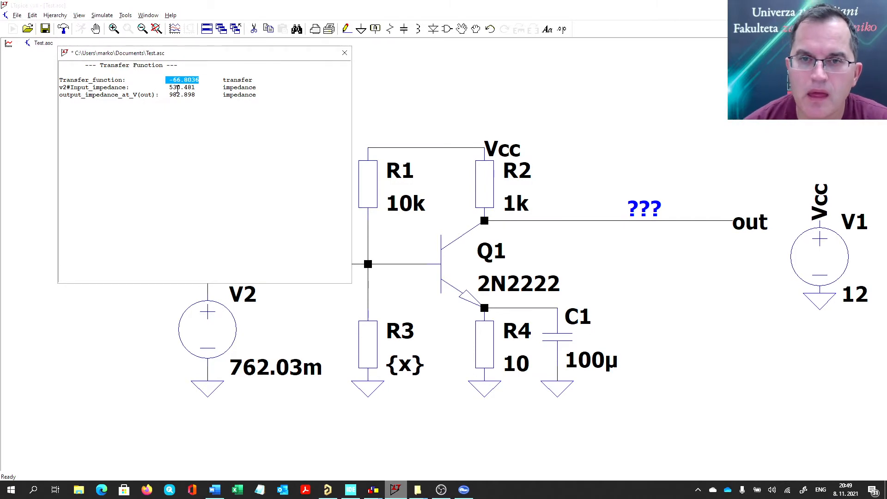
{"action": "mouse_move", "coordinate": [169, 87]}
{"action": "left_mouse_down"}
{"action": "mouse_move", "coordinate": [196, 91]}
{"action": "mouse_move", "coordinate": [165, 96]}
{"action": "left_mouse_up"}
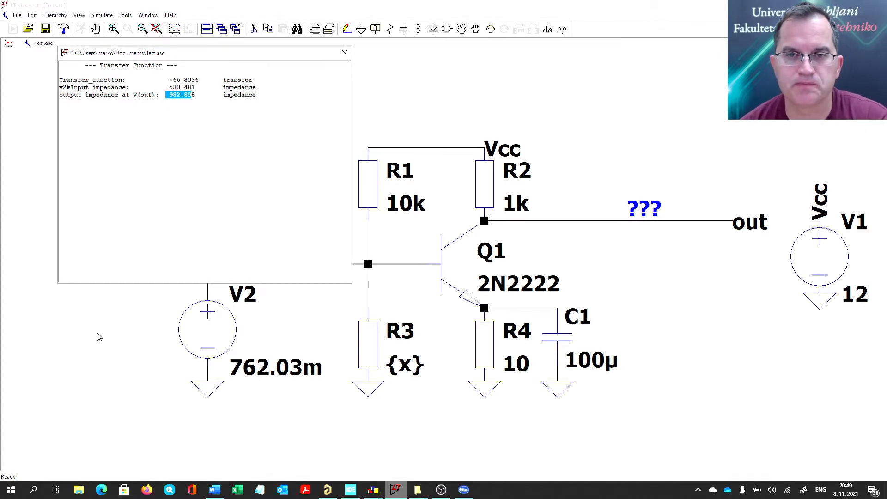
{"action": "left_click", "coordinate": [159, 196]}
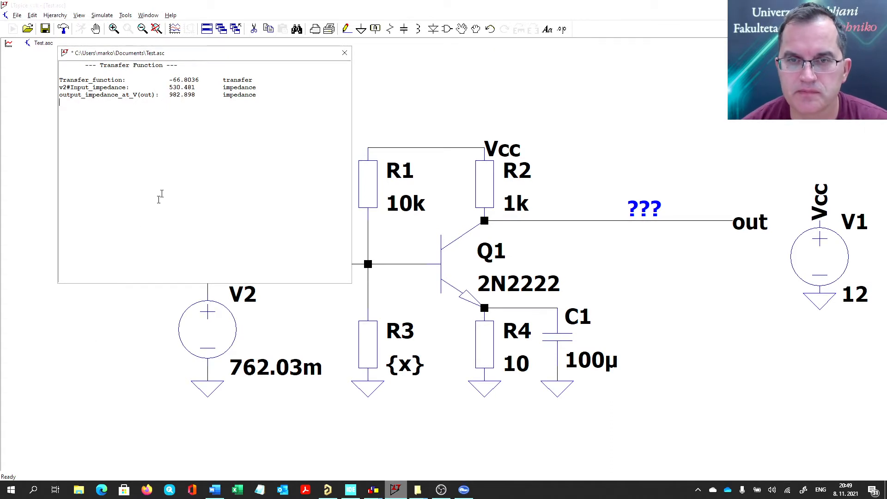
{"action": "left_click", "coordinate": [345, 58]}
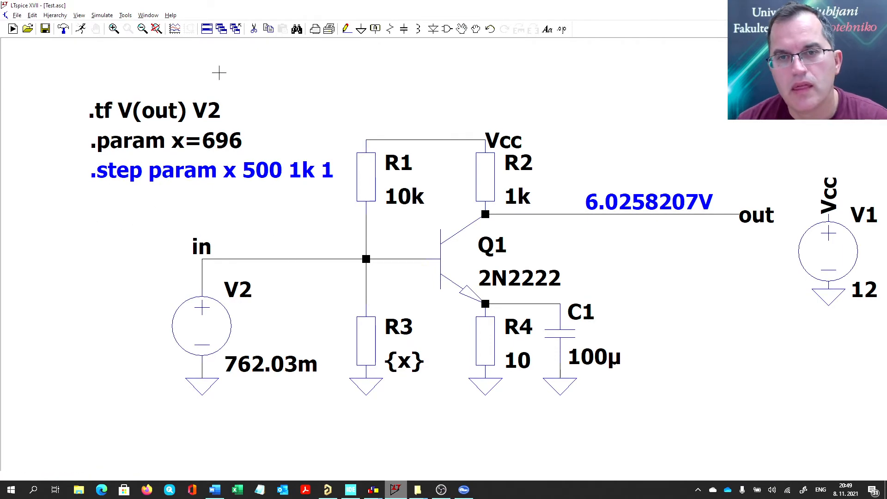
Replace the .tf directive with an AC analysis using a decade sweep, 10 points per decade, from 1 Hz to 100MEG, and run it.
{"action": "key", "text": "Delete"}
{"action": "left_click", "coordinate": [151, 115]}
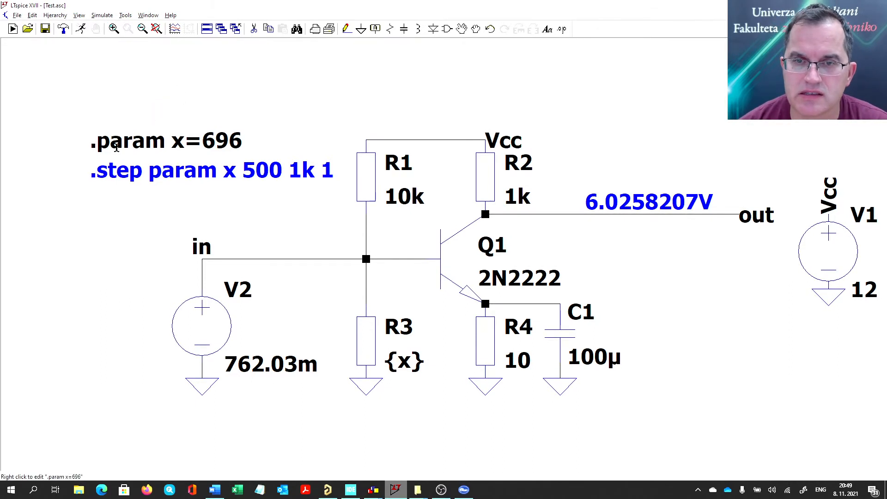
{"action": "left_click", "coordinate": [84, 31]}
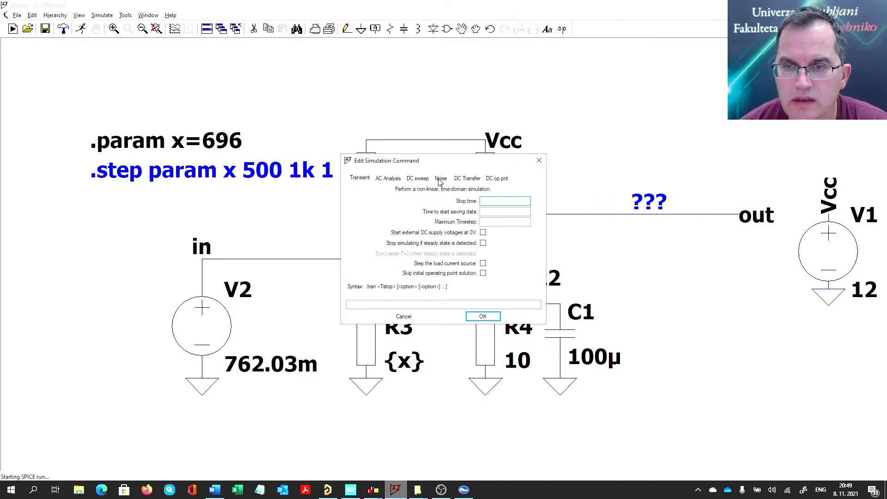
{"action": "left_click", "coordinate": [387, 180]}
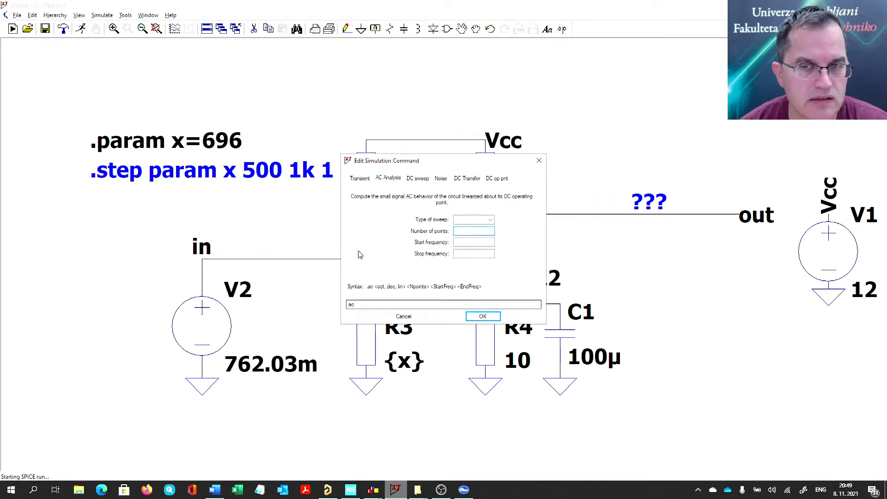
{"action": "left_click", "coordinate": [493, 224]}
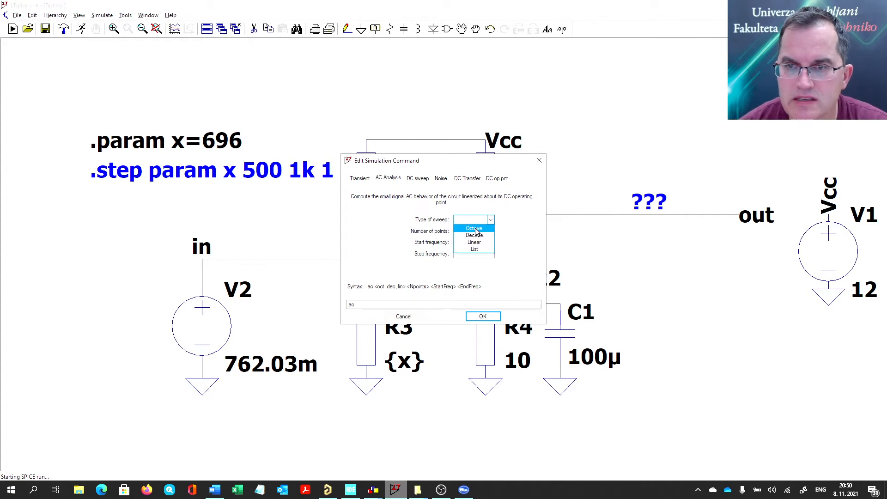
{"action": "left_click", "coordinate": [473, 233]}
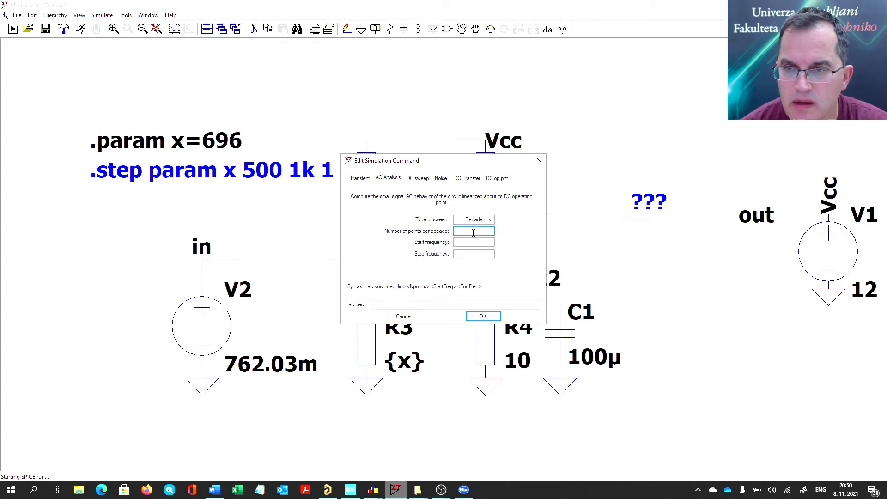
{"action": "type", "text": "10"}
{"action": "key", "text": "Tab"}
{"action": "type", "text": "1"}
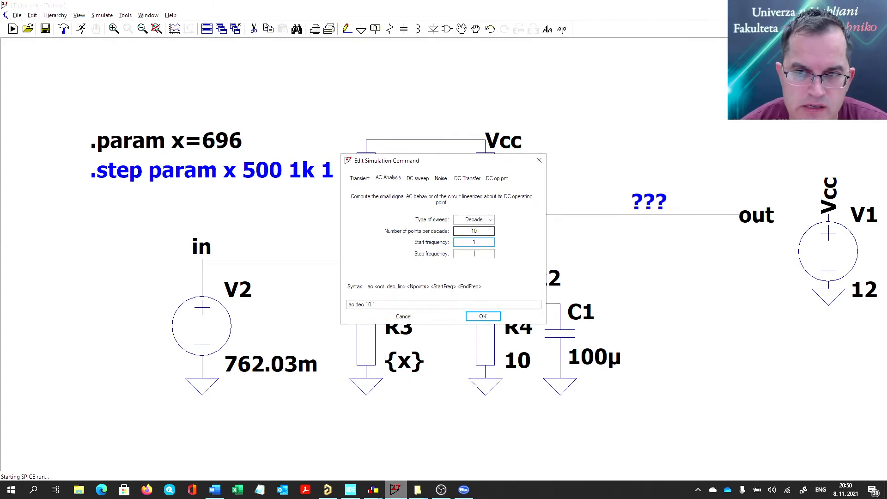
{"action": "key", "text": "Tab"}
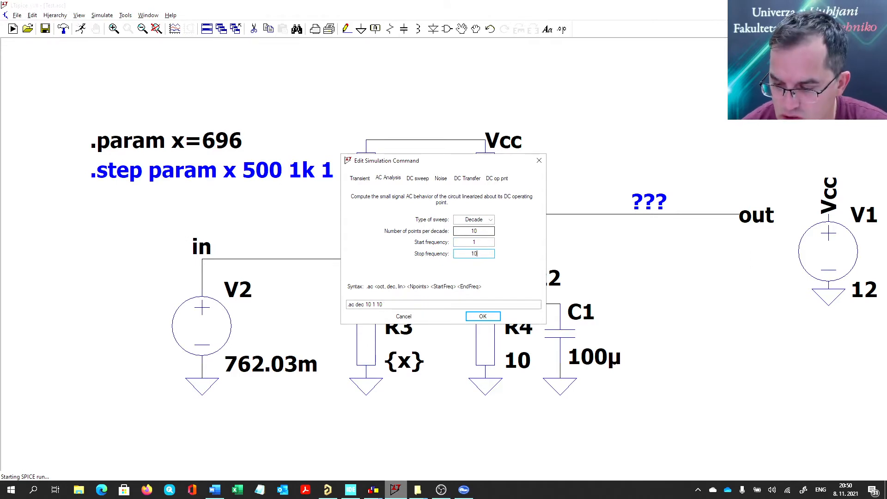
{"action": "key", "text": "Return"}
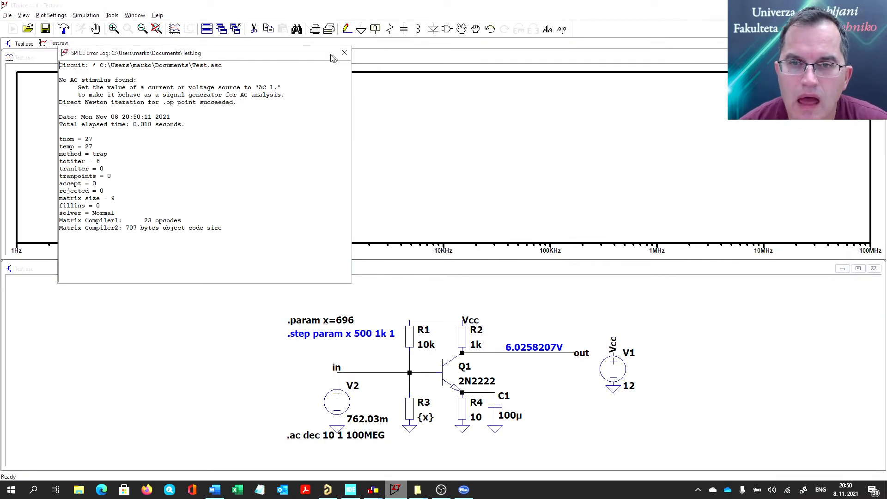
Read the missing AC stimulus note in the error log, close the log and move the .ac directive clear of V2's ground symbol.
{"action": "left_click_drag", "start_coordinate": [68, 80], "coordinate": [151, 87]}
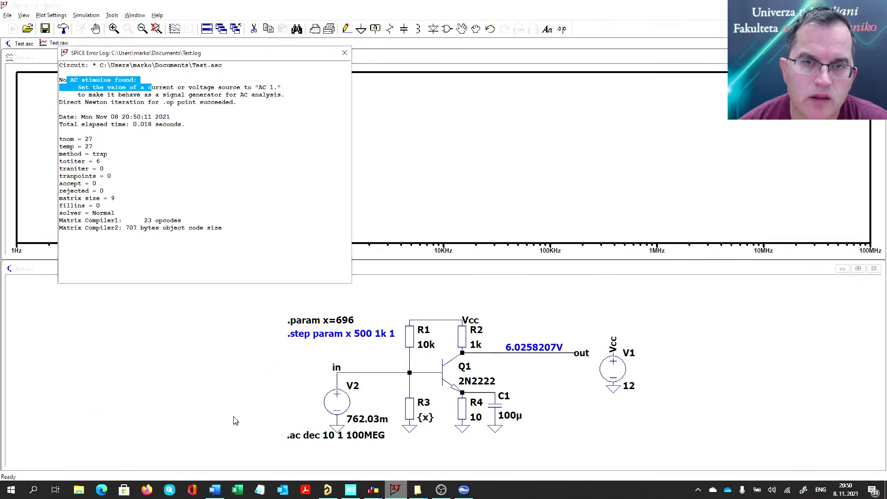
{"action": "left_click", "coordinate": [344, 53]}
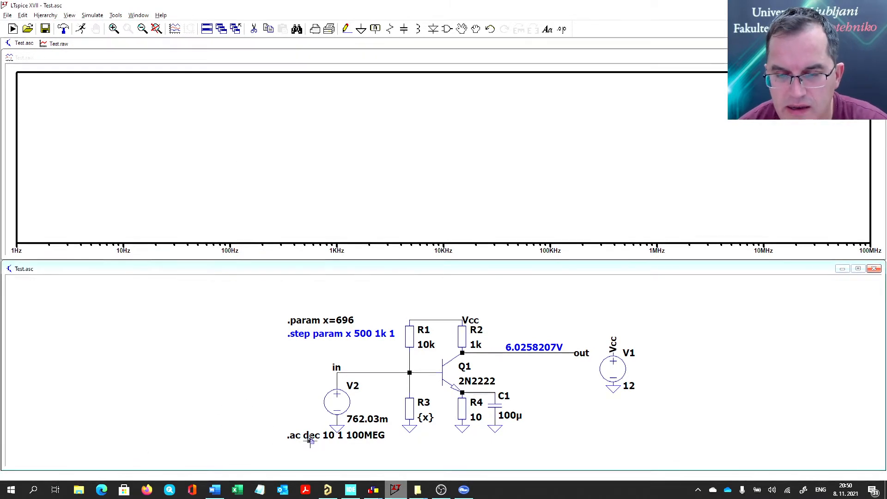
{"action": "left_click_drag", "start_coordinate": [309, 436], "coordinate": [305, 449]}
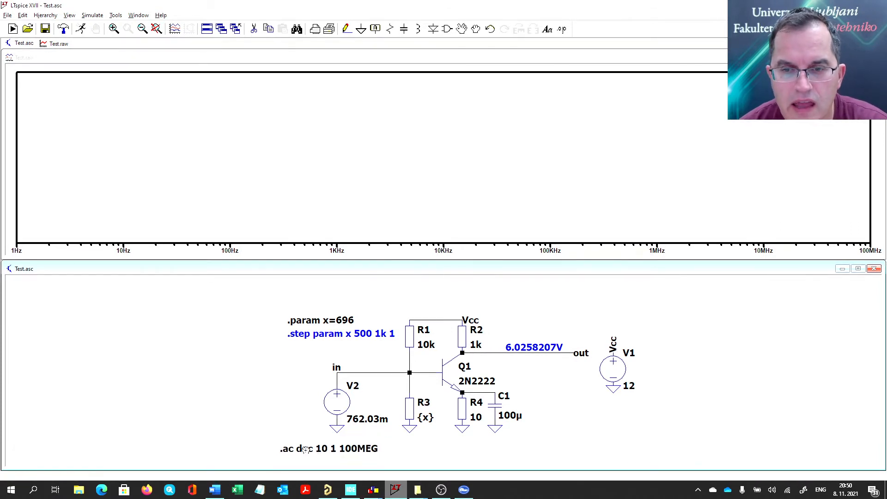
Give voltage source V2 a small-signal AC amplitude of 1.
{"action": "right_click", "coordinate": [343, 399]}
{"action": "left_click", "coordinate": [503, 259]}
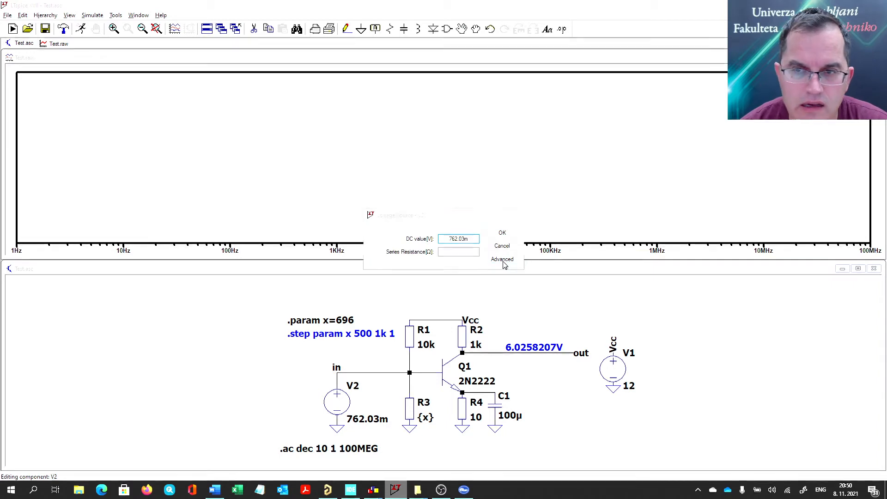
{"action": "left_click", "coordinate": [556, 197]}
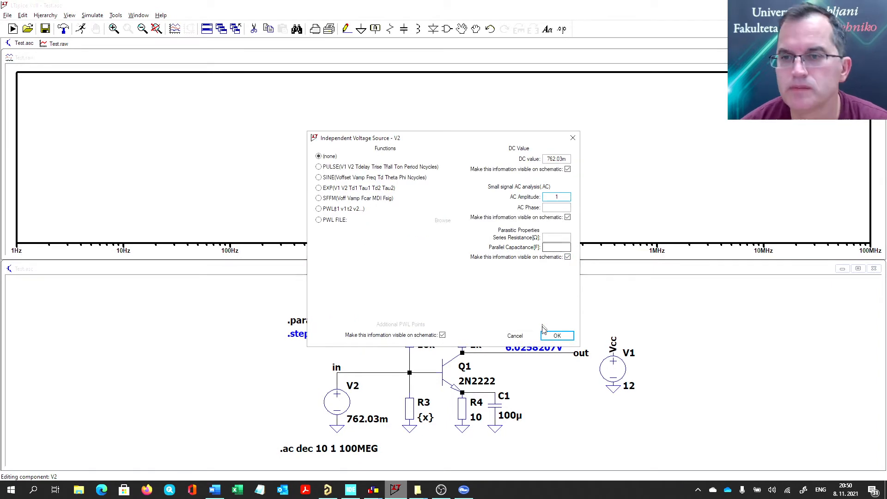
{"action": "left_click", "coordinate": [557, 335]}
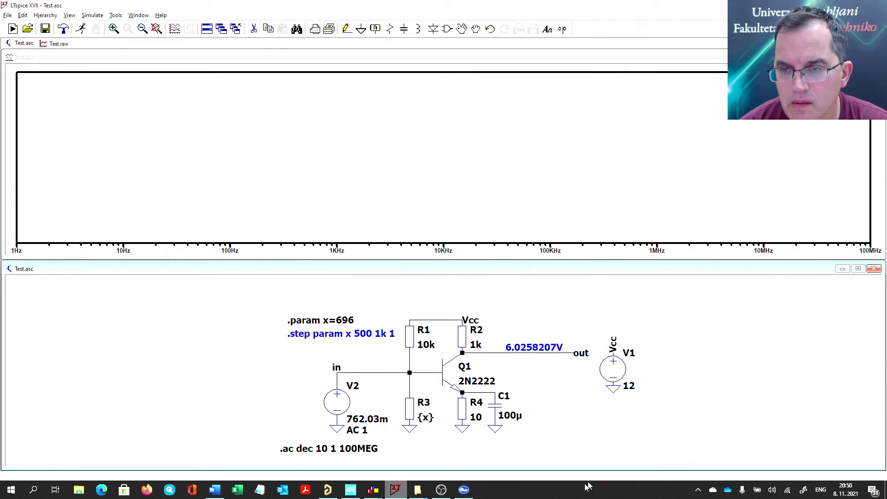
Run the AC analysis and plot V(out) with a first cursor in the flat mid-band at about 42.6 kHz.
{"action": "left_click", "coordinate": [80, 29]}
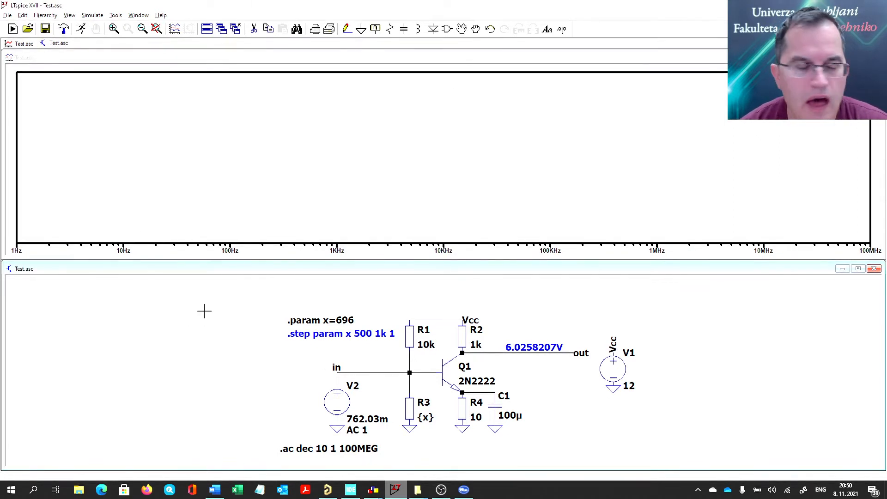
{"action": "left_click", "coordinate": [495, 347]}
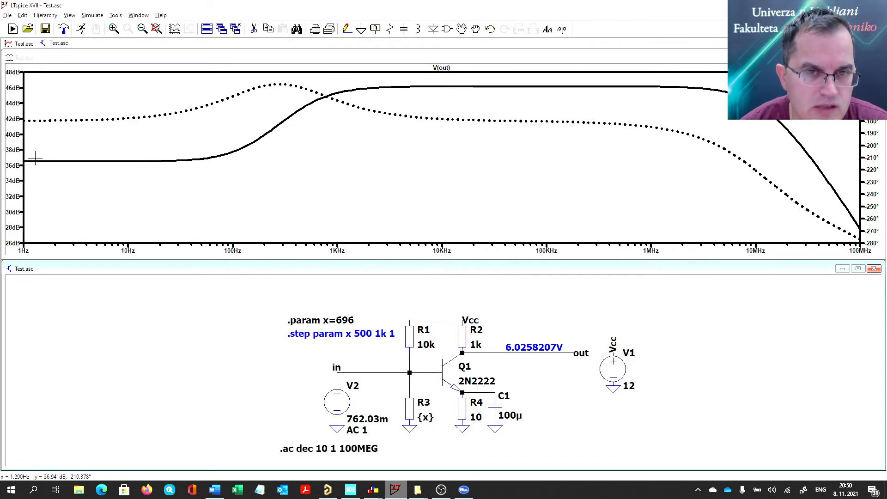
{"action": "left_click", "coordinate": [442, 68]}
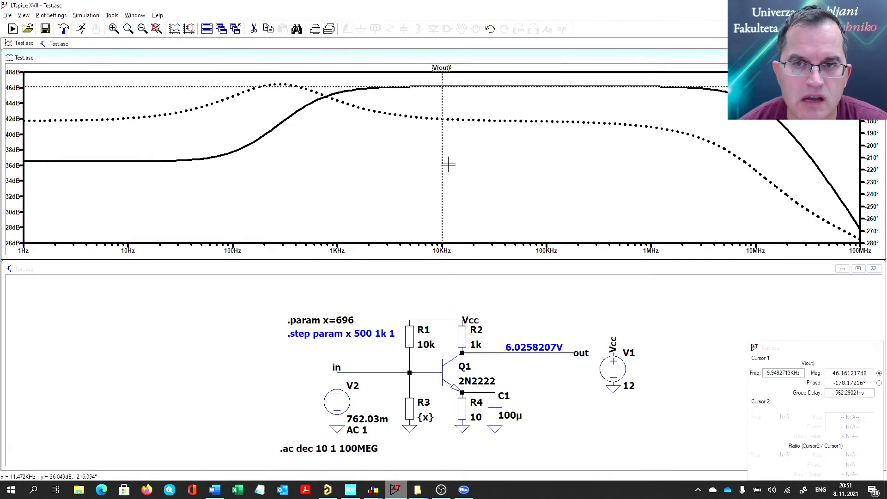
{"action": "left_click_drag", "start_coordinate": [442, 148], "coordinate": [508, 164]}
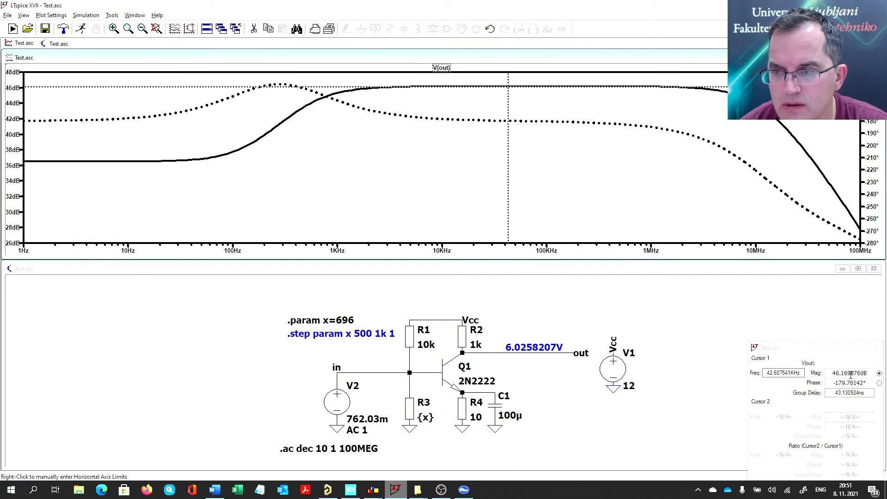
Use a second cursor on V(out) to measure the lower and upper −3 dB cutoff frequencies relative to the mid-band cursor.
{"action": "left_click", "coordinate": [442, 68]}
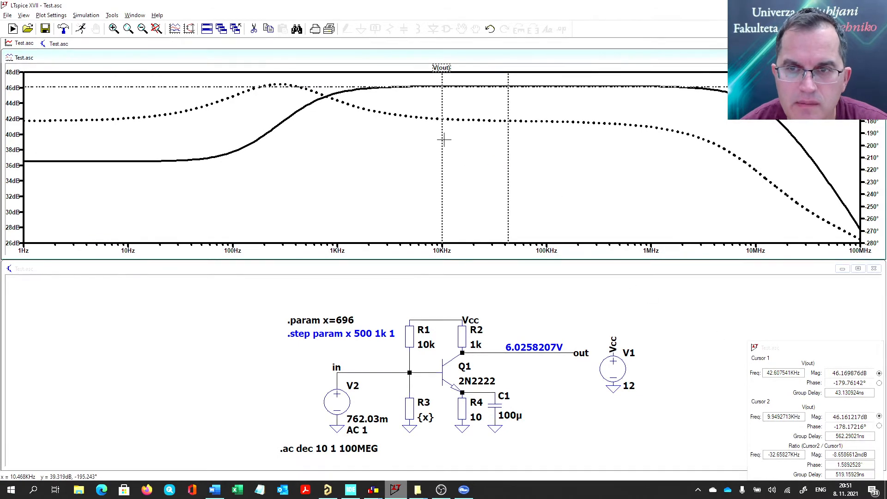
{"action": "left_click_drag", "start_coordinate": [442, 140], "coordinate": [299, 184]}
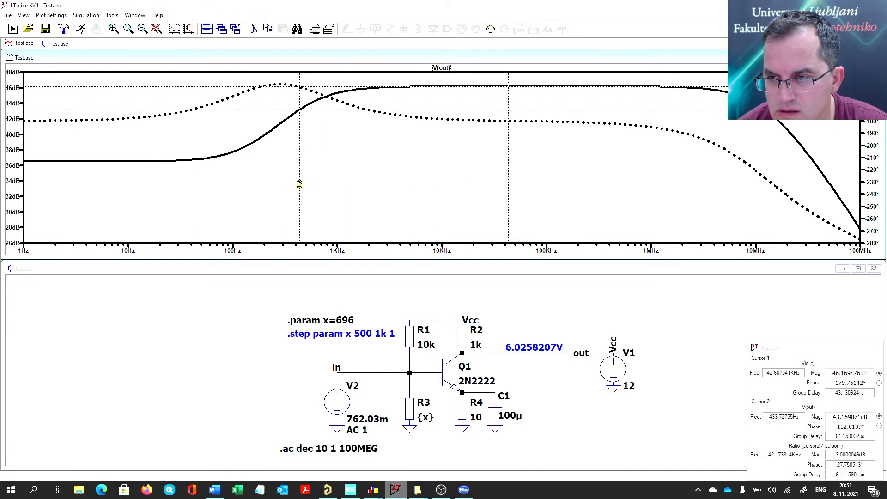
{"action": "double_click", "coordinate": [850, 454]}
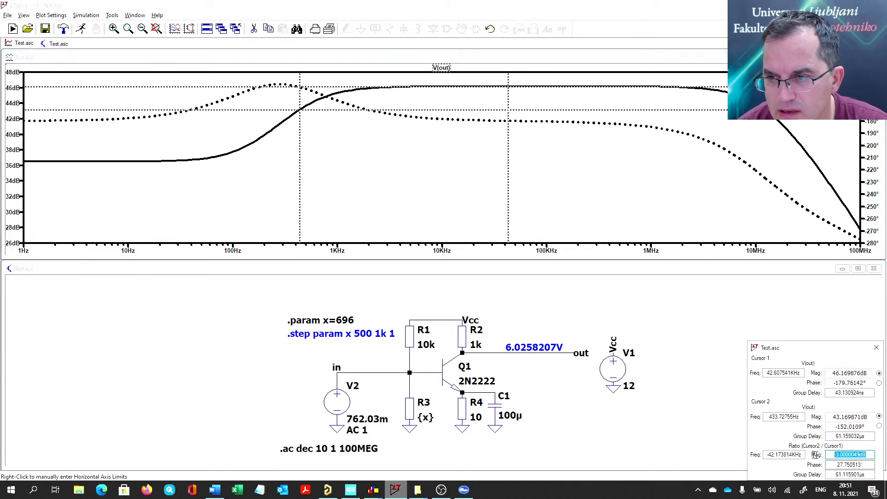
{"action": "double_click", "coordinate": [802, 416]}
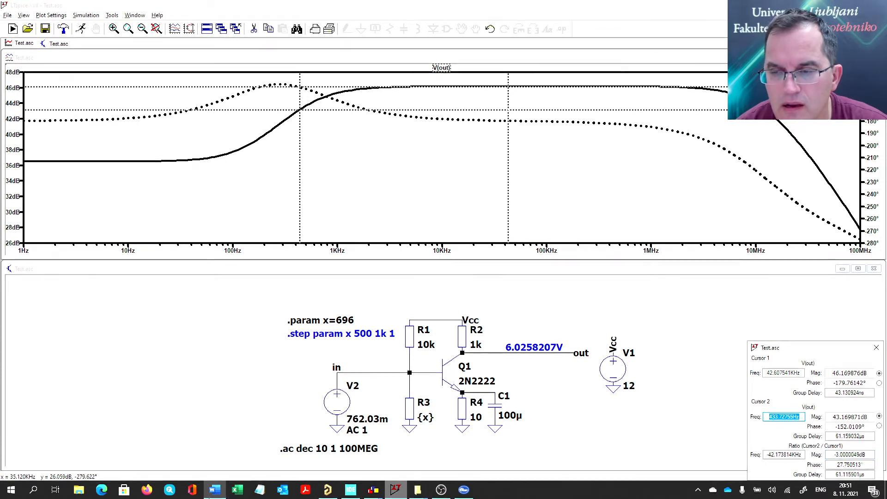
{"action": "mouse_move", "coordinate": [214, 491]}
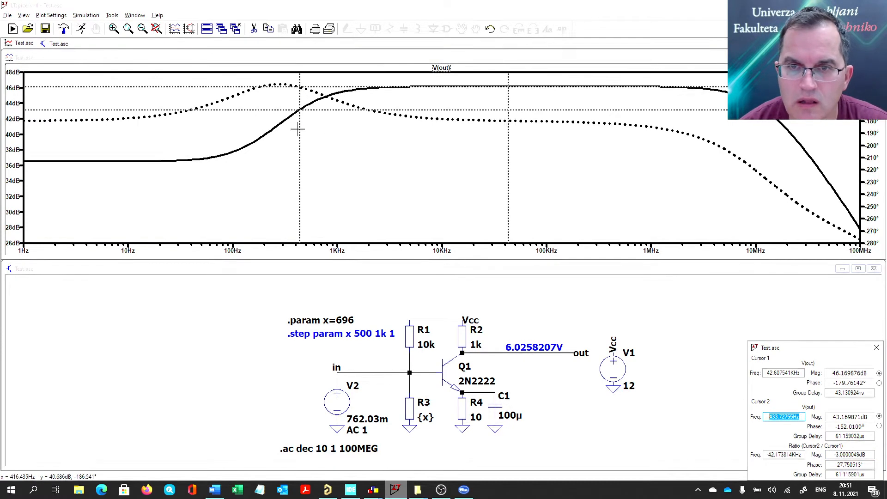
{"action": "left_click_drag", "start_coordinate": [300, 130], "coordinate": [764, 156]}
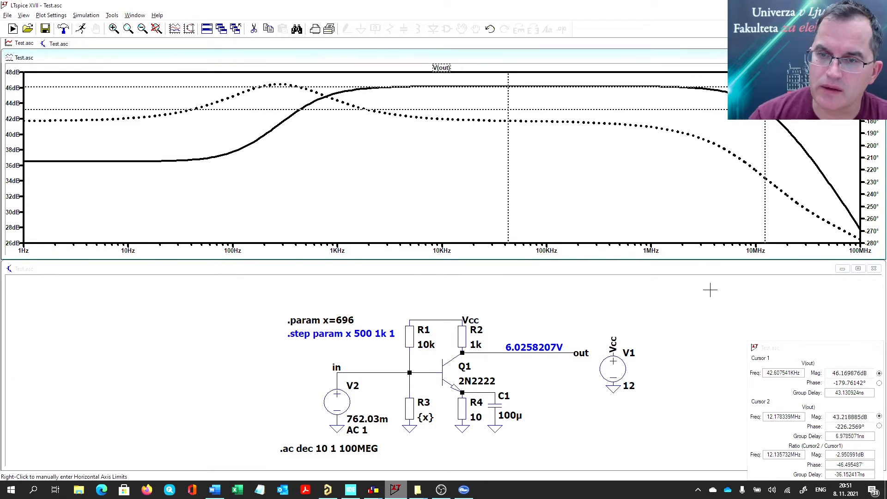
Insert a 10u series capacitor in the wire between node in and the transistor base, and rerun the AC analysis.
{"action": "left_click", "coordinate": [555, 406]}
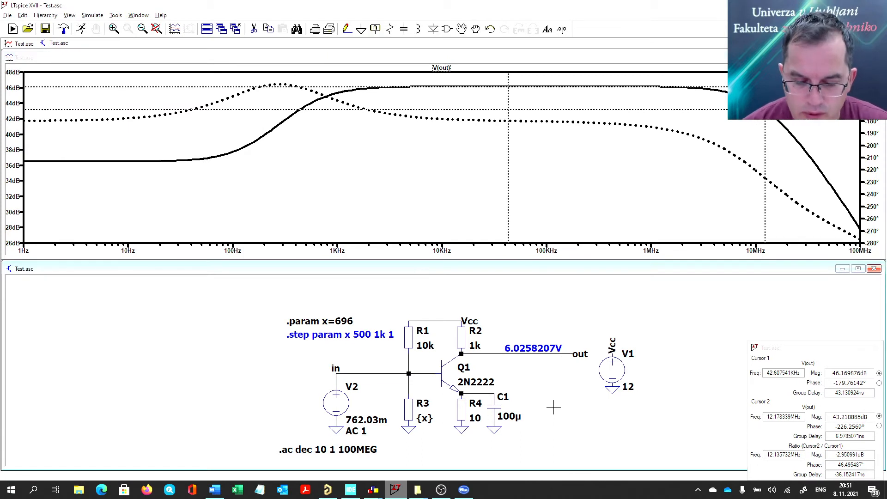
{"action": "key", "text": "c"}
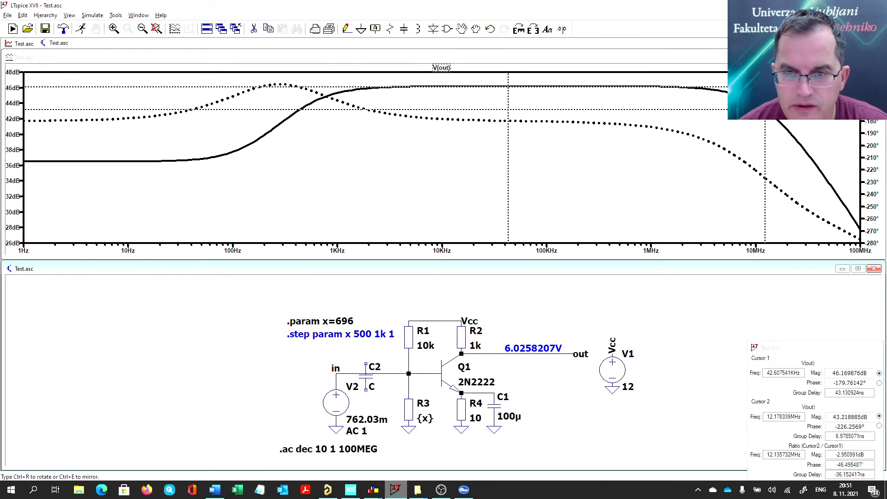
{"action": "key", "text": "ctrl+r"}
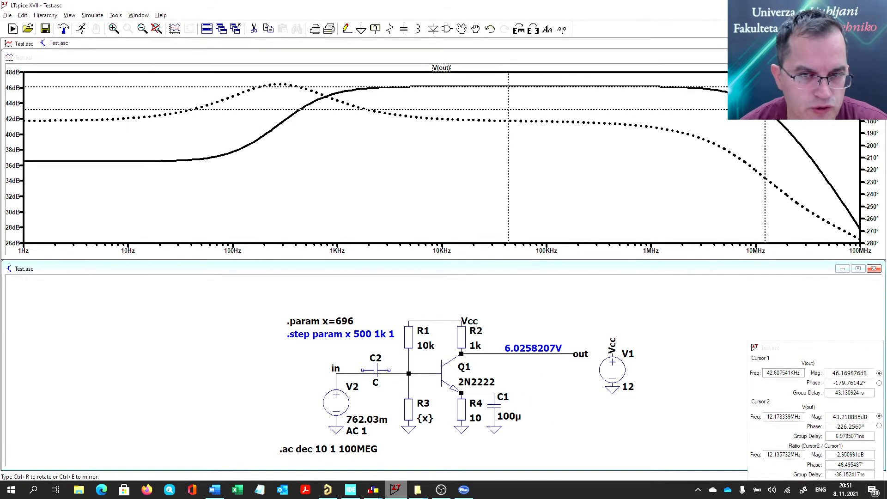
{"action": "left_click", "coordinate": [381, 373]}
{"action": "right_click", "coordinate": [380, 384]}
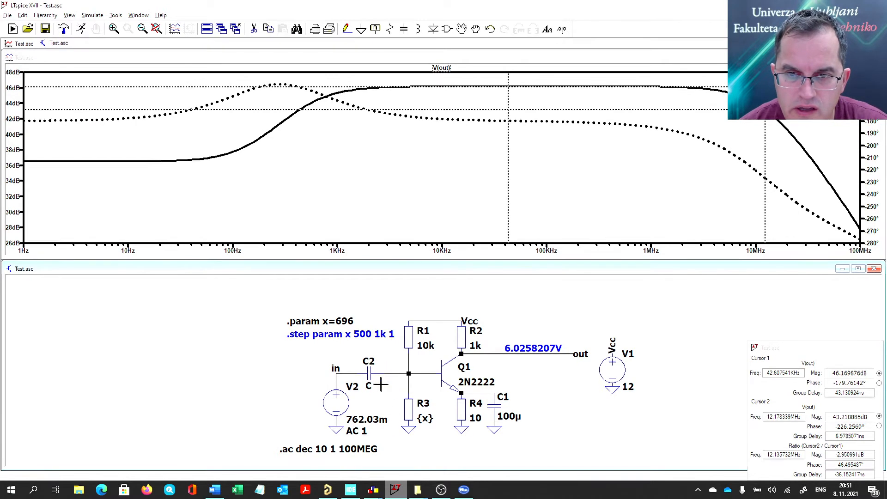
{"action": "right_click", "coordinate": [367, 386]}
{"action": "key", "text": "Escape"}
{"action": "right_click", "coordinate": [368, 385]}
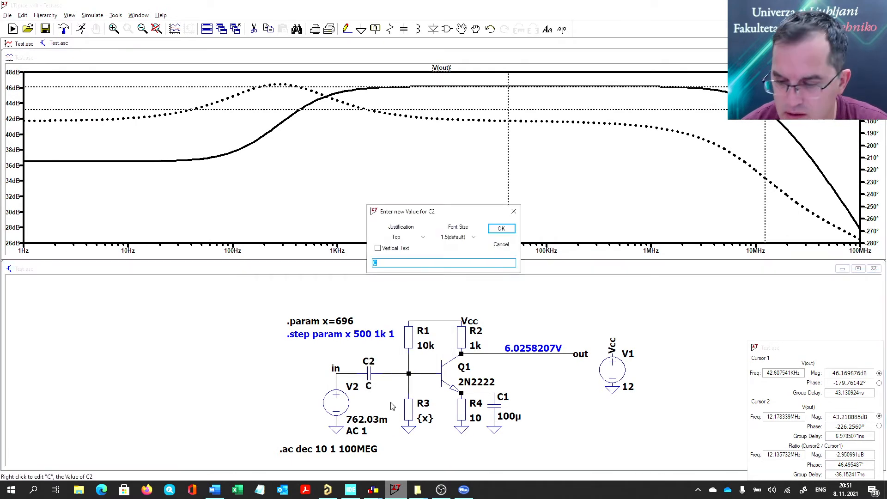
{"action": "type", "text": "10u"}
{"action": "key", "text": "Return"}
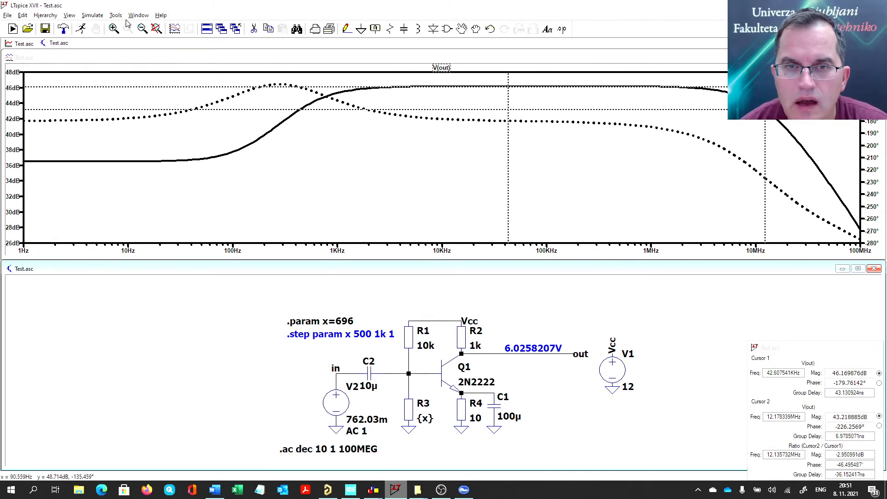
{"action": "left_click", "coordinate": [82, 29]}
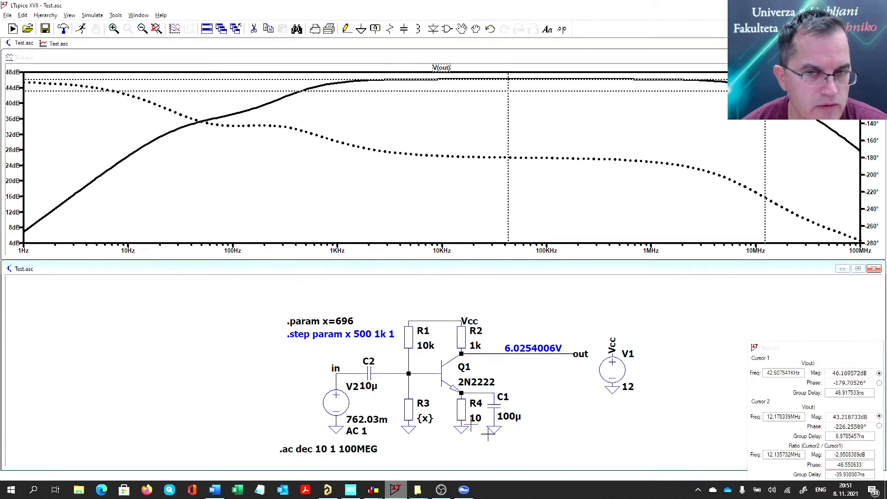
Set the emitter bypass capacitor C1 to 1m.
{"action": "right_click", "coordinate": [509, 417]}
{"action": "type", "text": "1"}
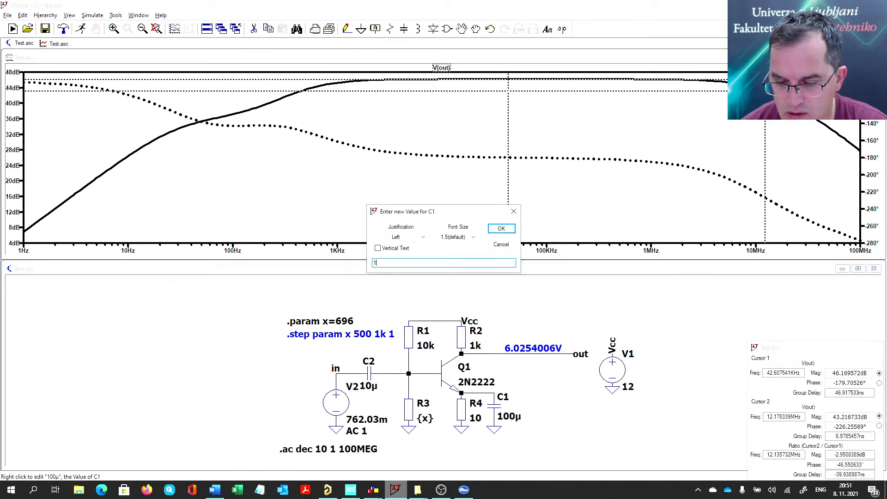
{"action": "type", "text": "m"}
{"action": "key", "text": "Return"}
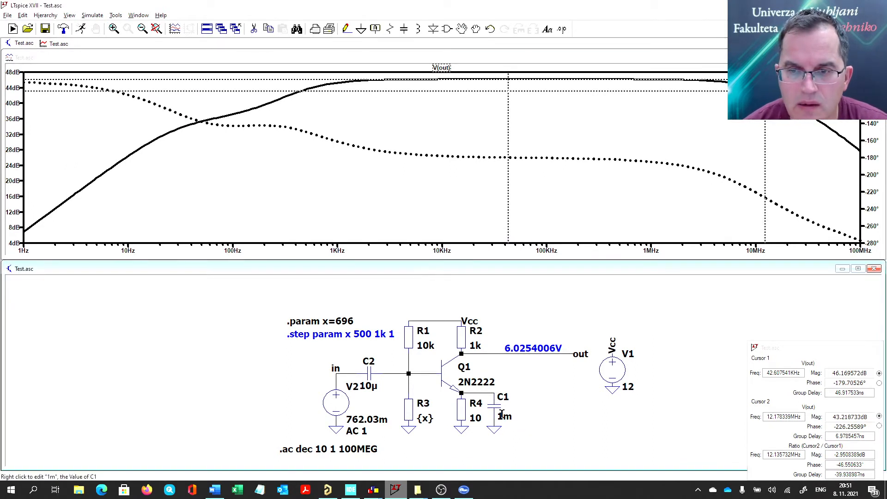
Rerun the AC analysis and measure the lower −3 dB cutoff frequency of V(out) with the second cursor.
{"action": "left_click", "coordinate": [81, 29]}
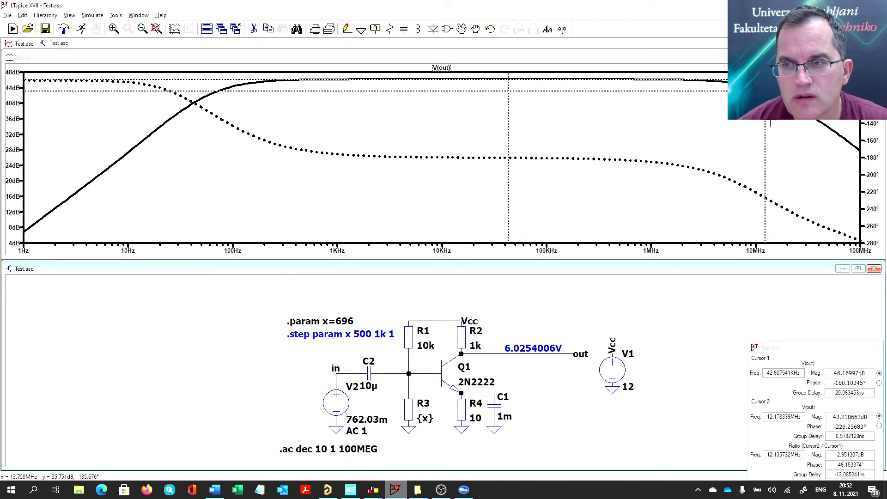
{"action": "left_click_drag", "start_coordinate": [770, 119], "coordinate": [215, 172]}
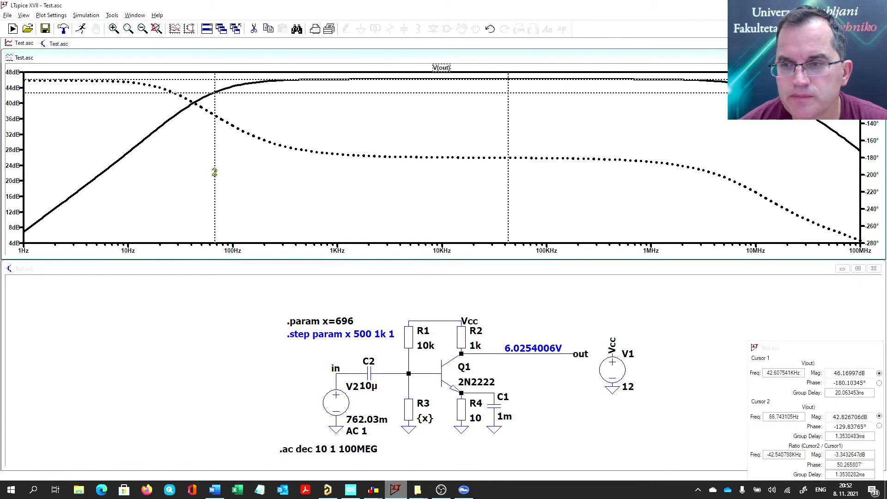
Delete the .ac directive and start a noise analysis command with output V(out) and input V2.
{"action": "left_click", "coordinate": [298, 424]}
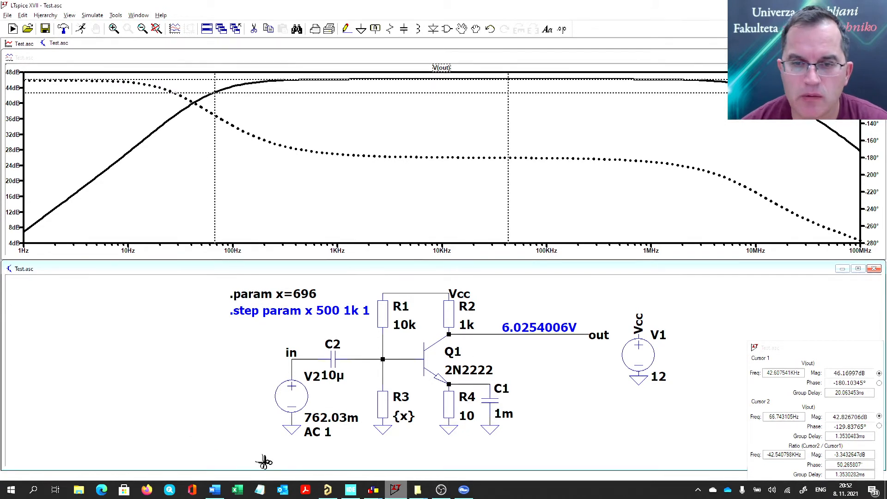
{"action": "left_click", "coordinate": [85, 29]}
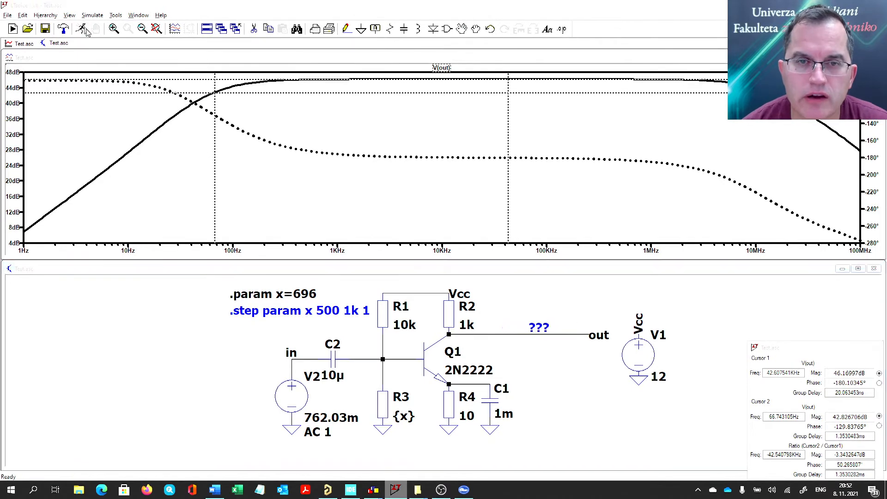
{"action": "left_click", "coordinate": [442, 179]}
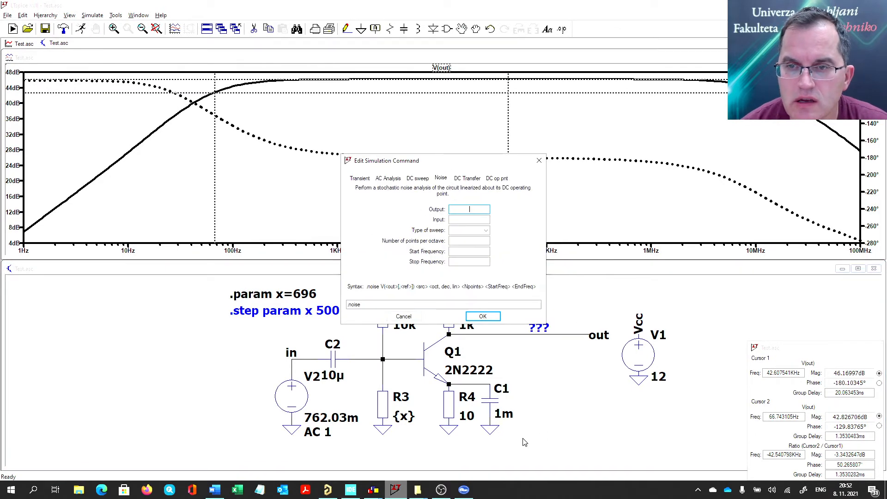
{"action": "left_click_drag", "start_coordinate": [479, 160], "coordinate": [690, 121]}
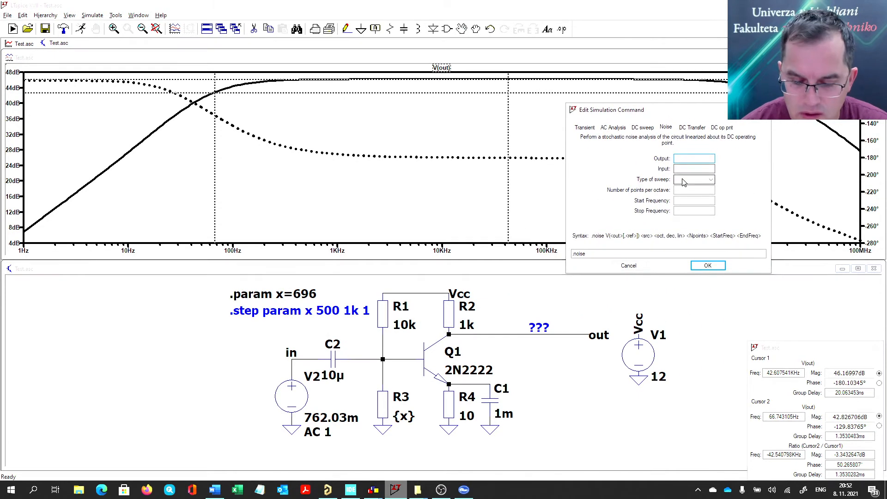
{"action": "type", "text": "V(ut)"}
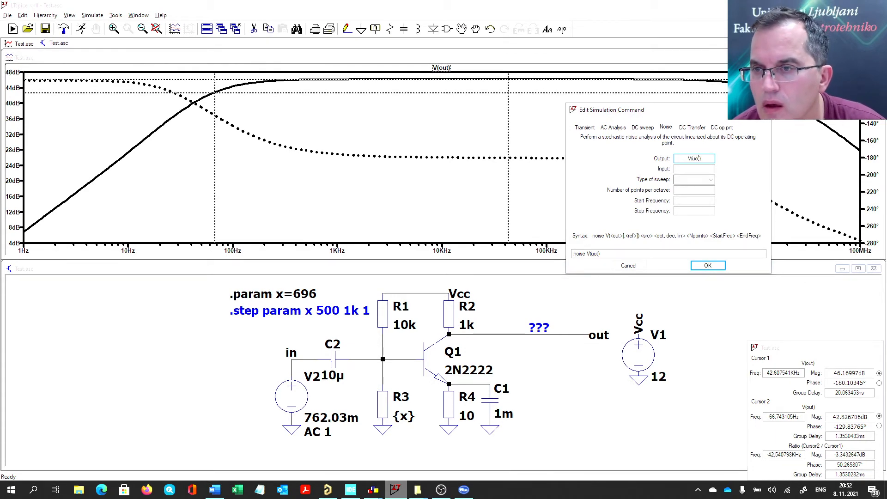
{"action": "key", "text": "Tab"}
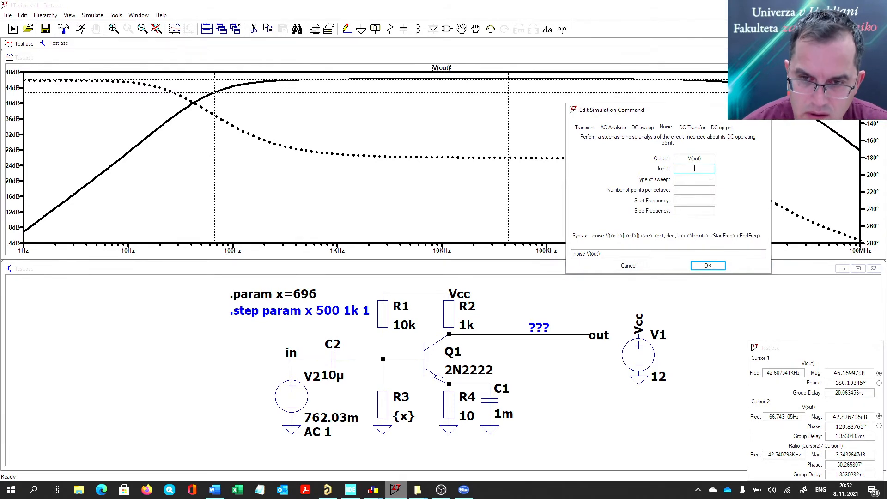
{"action": "type", "text": "V2"}
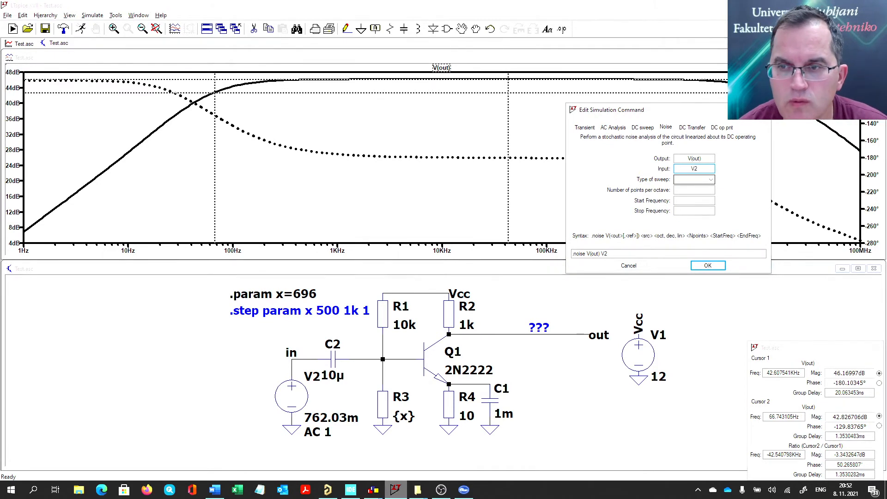
Set the noise sweep to decade with 10 points per decade from 1 to 100MEG, and run the simulation.
{"action": "left_click", "coordinate": [694, 179]}
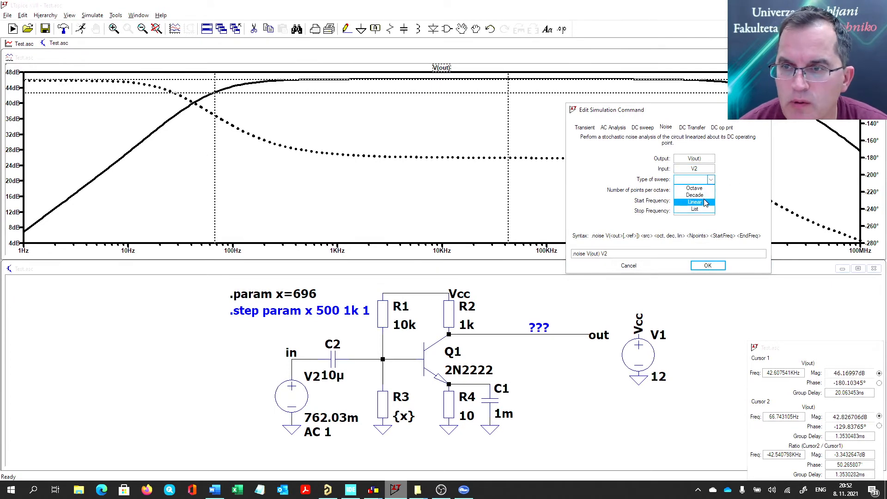
{"action": "left_click", "coordinate": [694, 195]}
{"action": "left_click", "coordinate": [692, 190]}
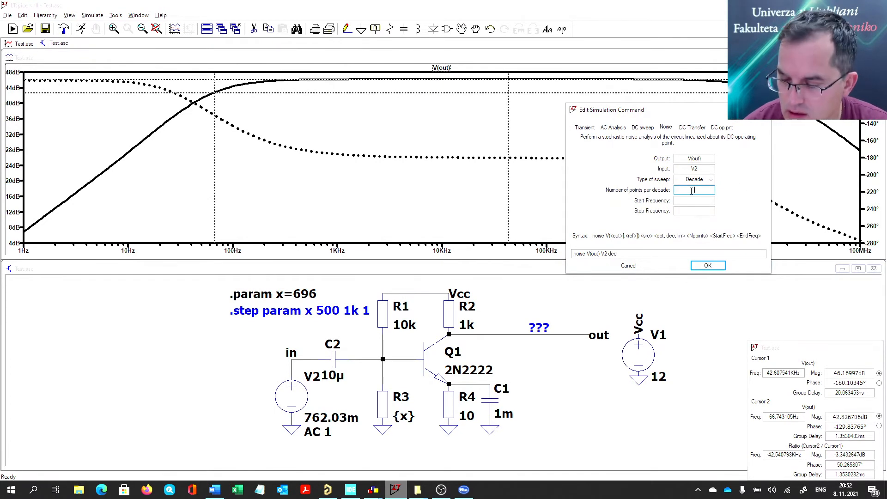
{"action": "left_click", "coordinate": [694, 201]}
{"action": "key", "text": "Tab"}
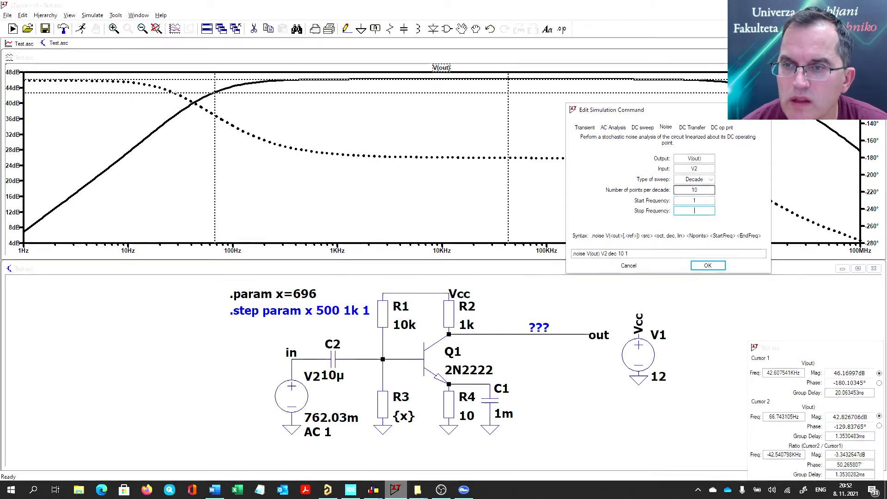
{"action": "type", "text": "1"}
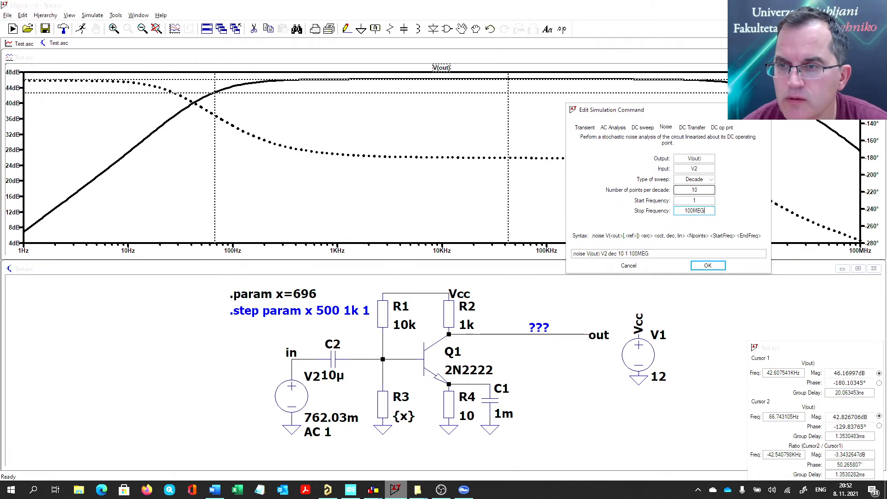
{"action": "type", "text": "00MEG"}
{"action": "key", "text": "Return"}
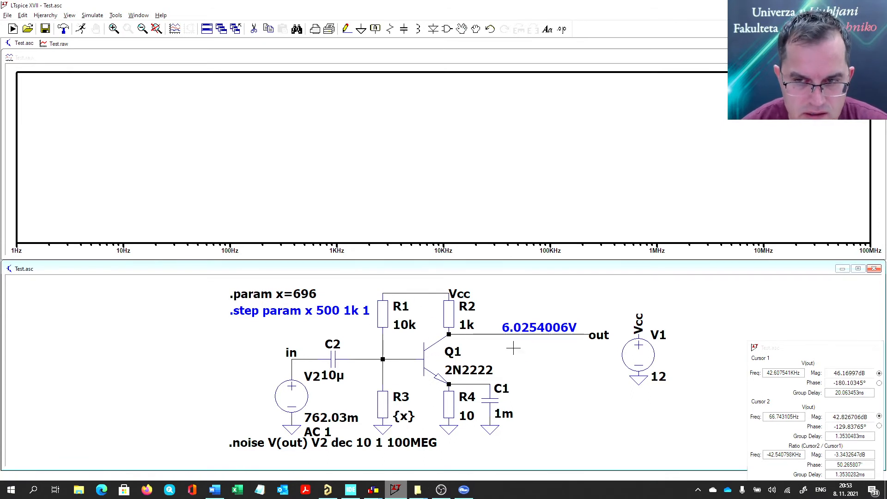
Plot the output noise density V(onoise) and integrate it over the full 1 Hz to 100 MHz range.
{"action": "left_click", "coordinate": [492, 330]}
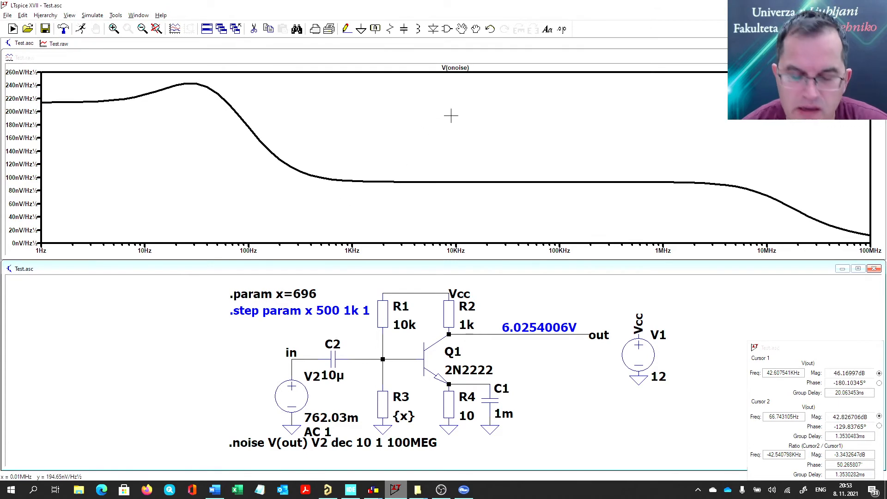
{"action": "left_click", "coordinate": [464, 67], "text": "ctrl"}
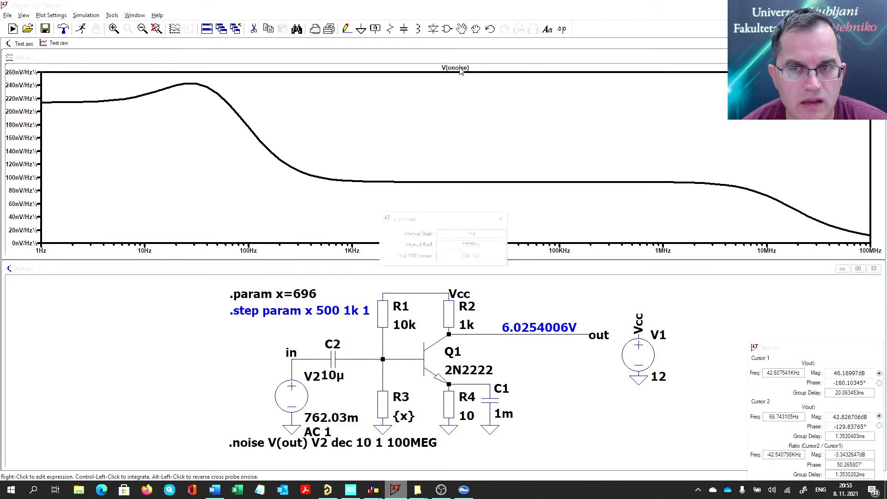
{"action": "double_click", "coordinate": [494, 258]}
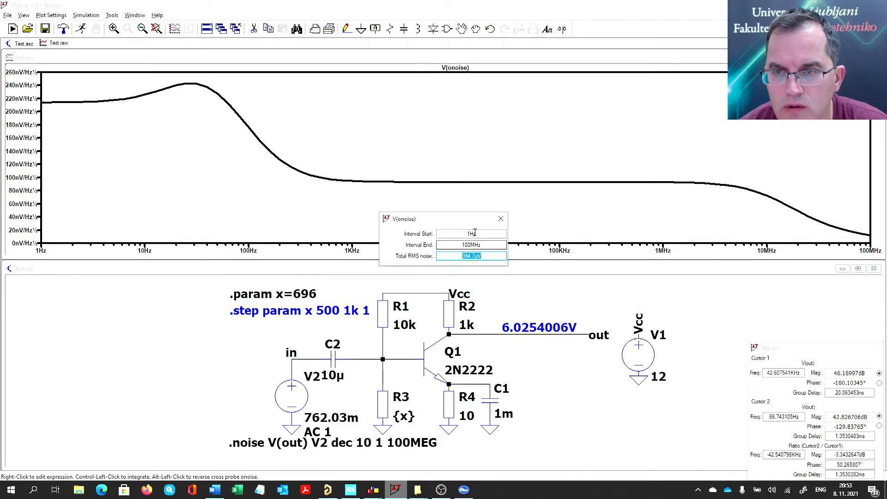
{"action": "left_click", "coordinate": [501, 219]}
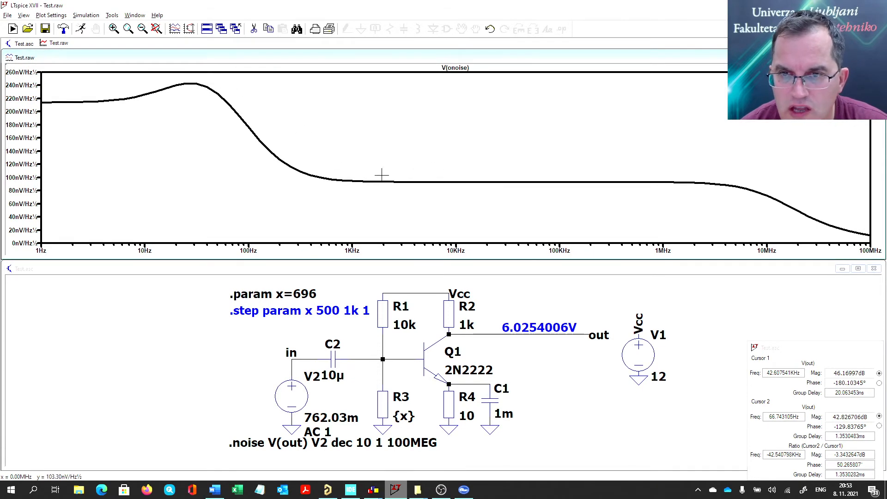
Integrate V(onoise) over only the 100 Hz to 10 MHz band, and restore the plot's full range.
{"action": "left_click_drag", "start_coordinate": [381, 175], "coordinate": [654, 218]}
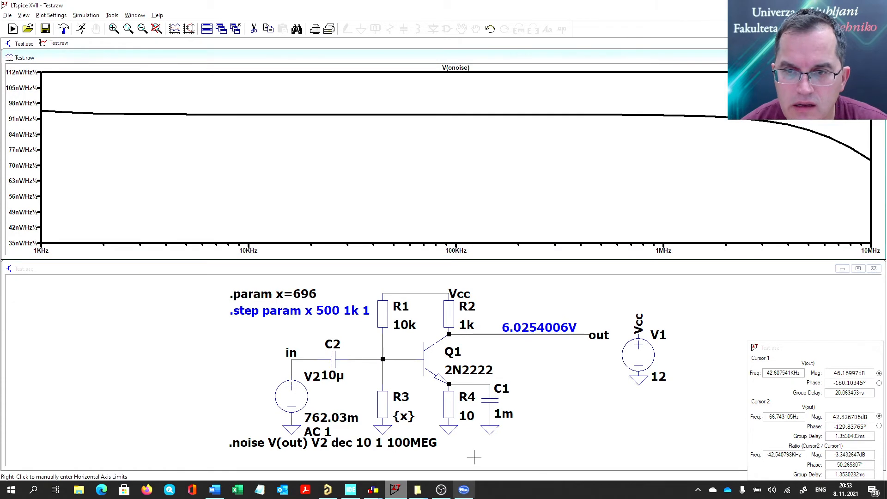
{"action": "scroll", "coordinate": [456, 76], "scroll_direction": "down", "scroll_amount": 5}
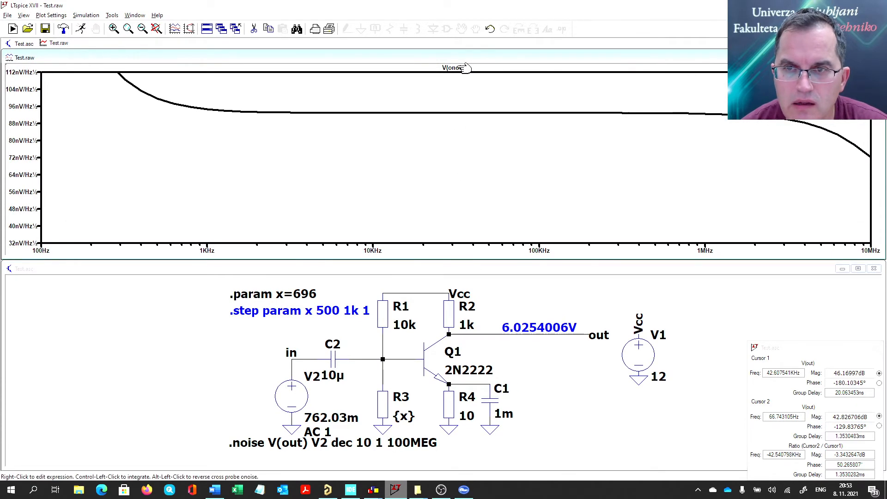
{"action": "left_click", "coordinate": [464, 68], "text": "ctrl"}
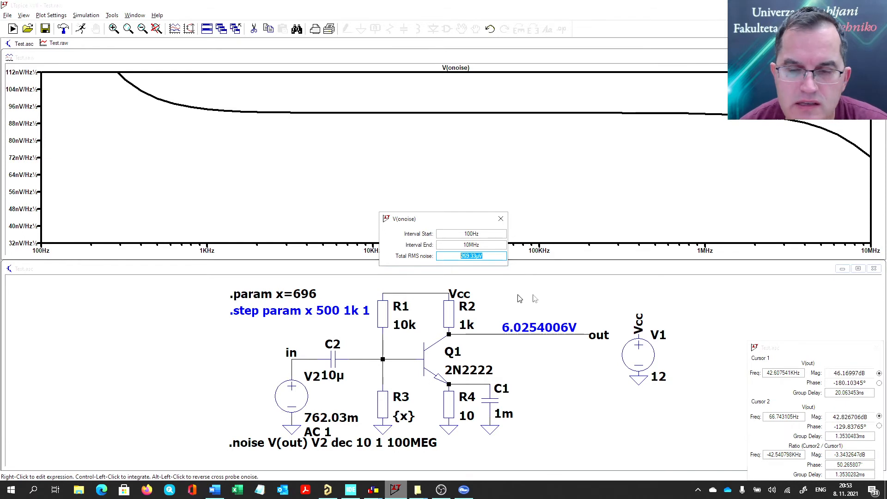
{"action": "left_click", "coordinate": [501, 219]}
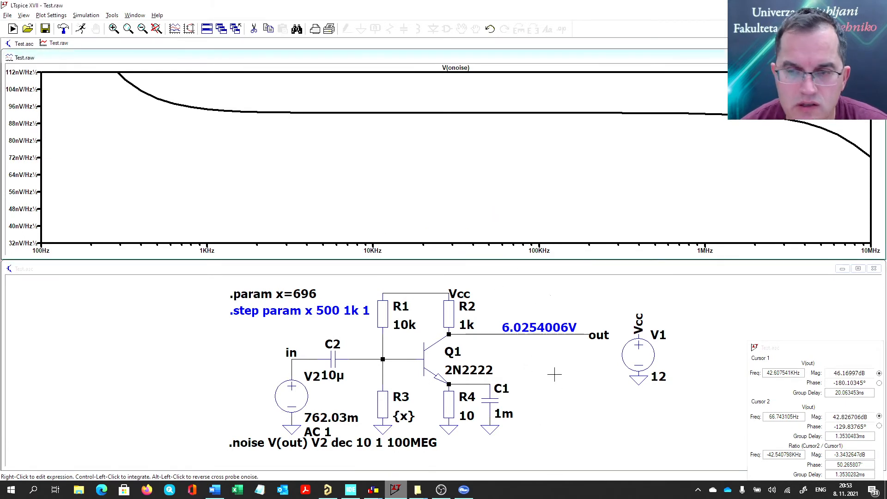
{"action": "right_click", "coordinate": [447, 138]}
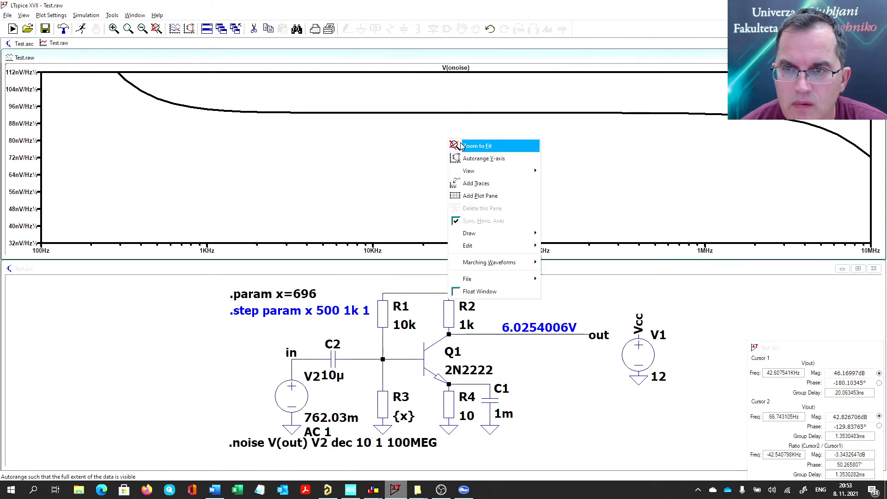
{"action": "left_click", "coordinate": [461, 144]}
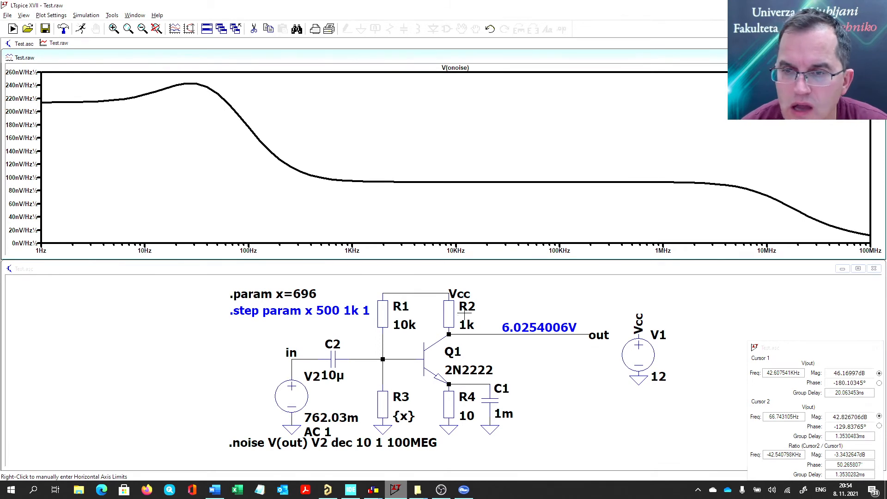
Replace the plot with the noise contributions of R2, R1, R3, R4 and Q1, plus the total output noise at node out.
{"action": "left_click", "coordinate": [448, 313]}
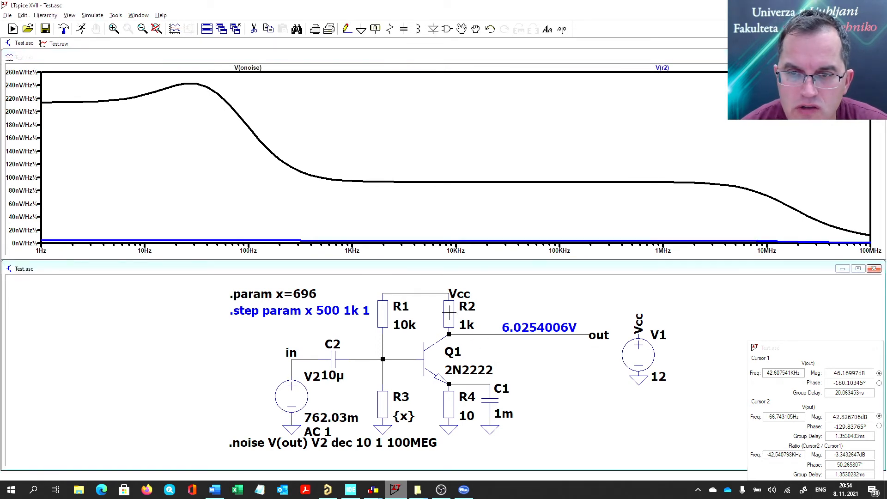
{"action": "left_click", "coordinate": [452, 309]}
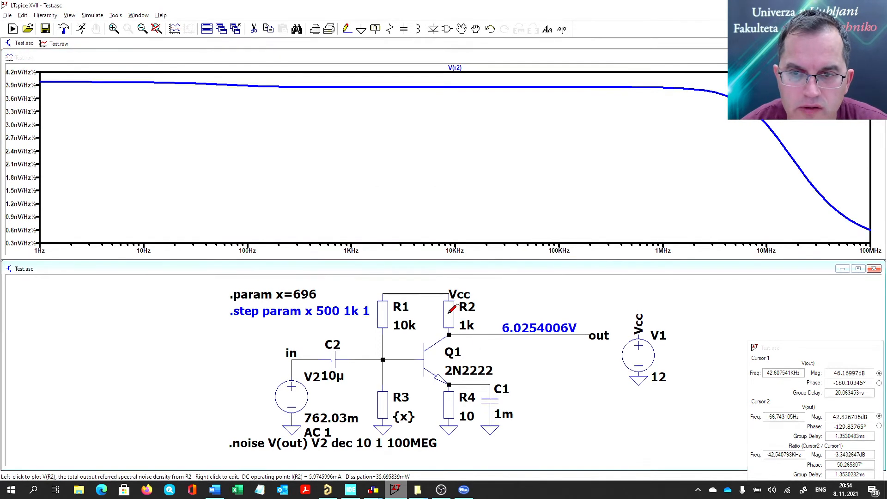
{"action": "left_click", "coordinate": [390, 312]}
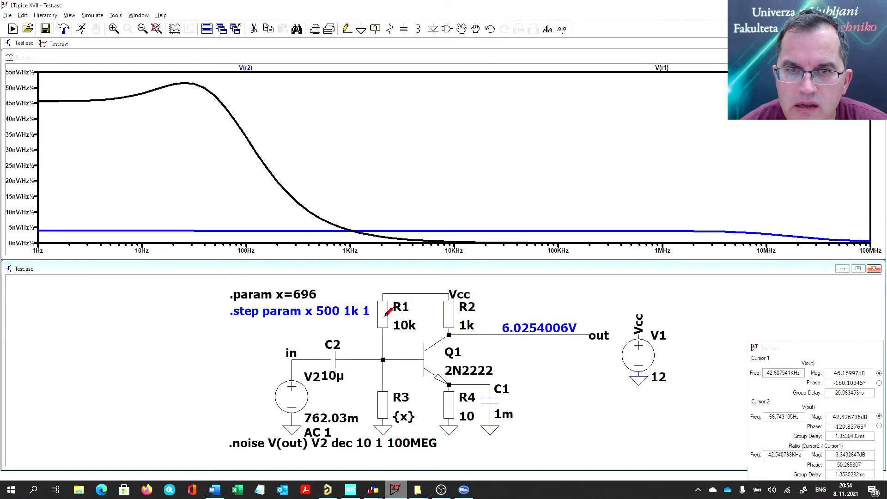
{"action": "left_click", "coordinate": [388, 400]}
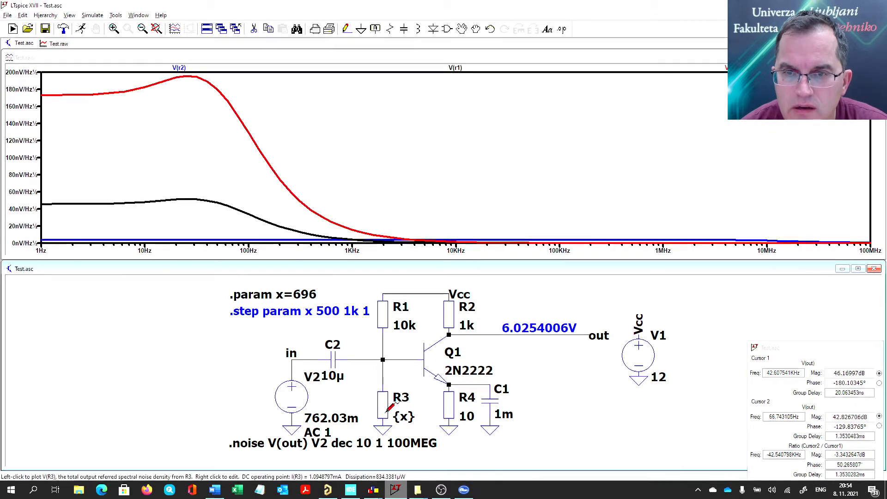
{"action": "left_click", "coordinate": [451, 398]}
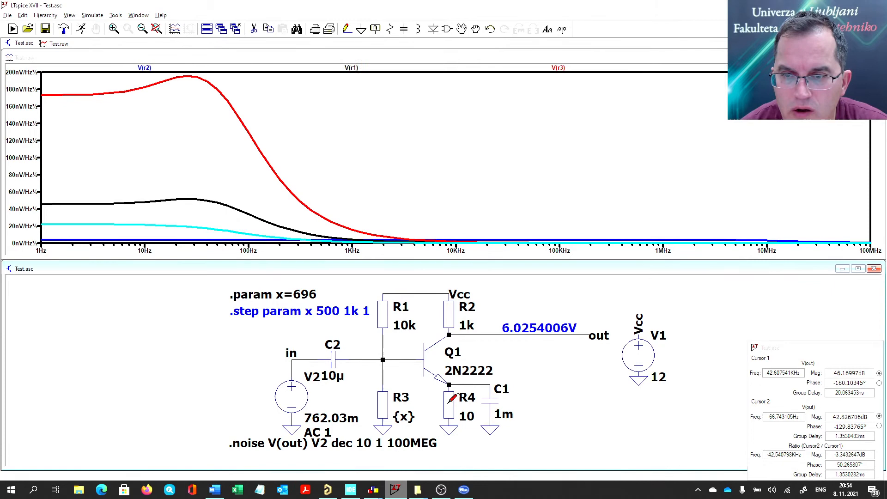
{"action": "left_click", "coordinate": [429, 362]}
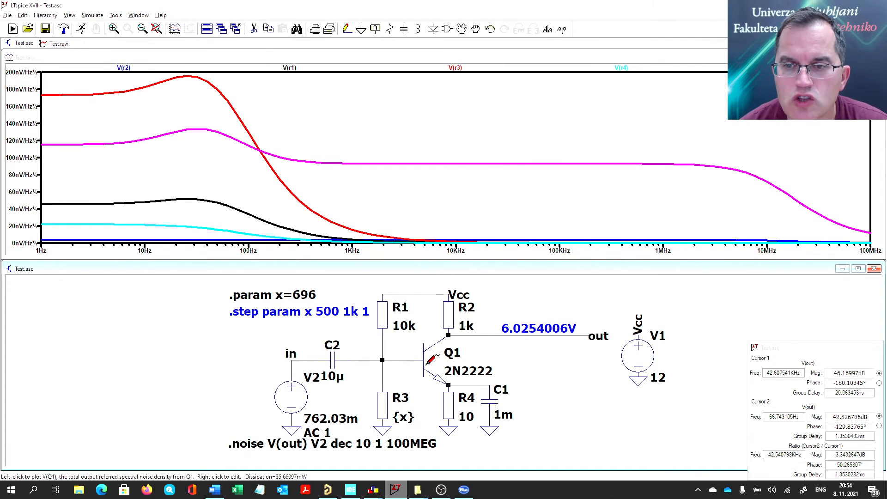
{"action": "left_click", "coordinate": [495, 334]}
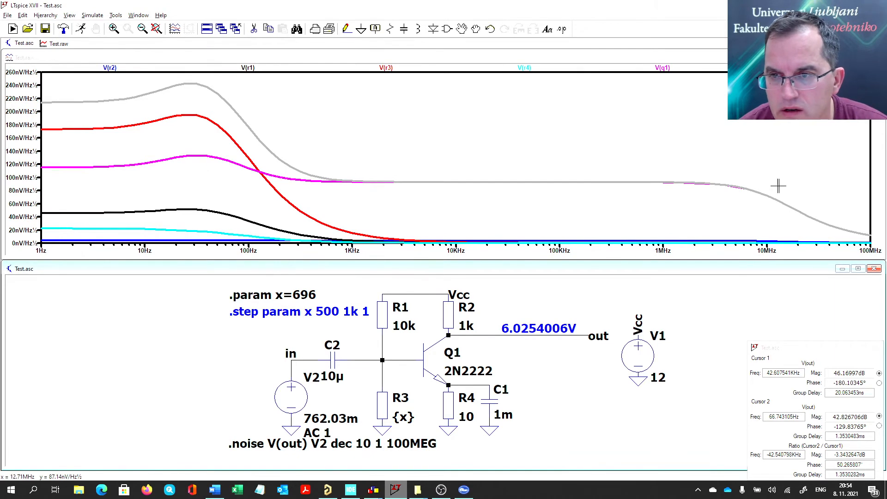
Integrate the noise contributions V(q1) and V(r3) over the full range to compare their total RMS noise.
{"action": "left_click", "coordinate": [665, 68], "text": "ctrl"}
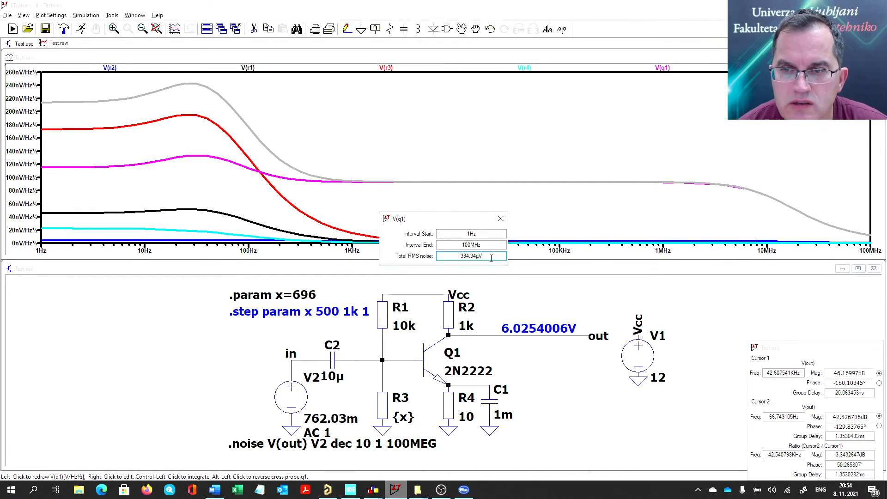
{"action": "left_click_drag", "start_coordinate": [491, 256], "coordinate": [314, 350]}
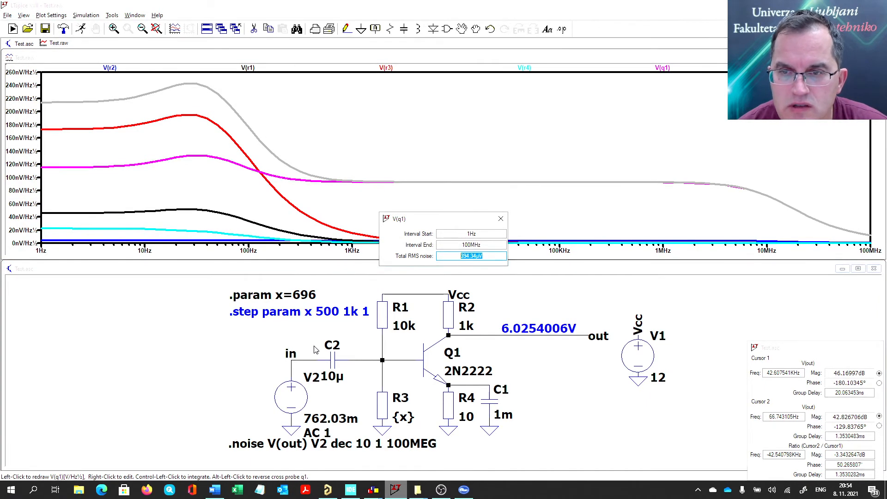
{"action": "left_click", "coordinate": [501, 218]}
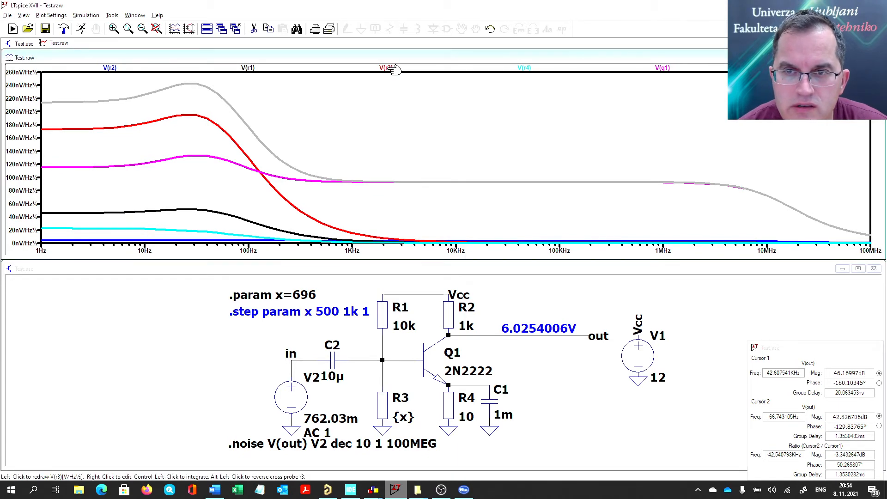
{"action": "left_click", "coordinate": [395, 68], "text": "ctrl"}
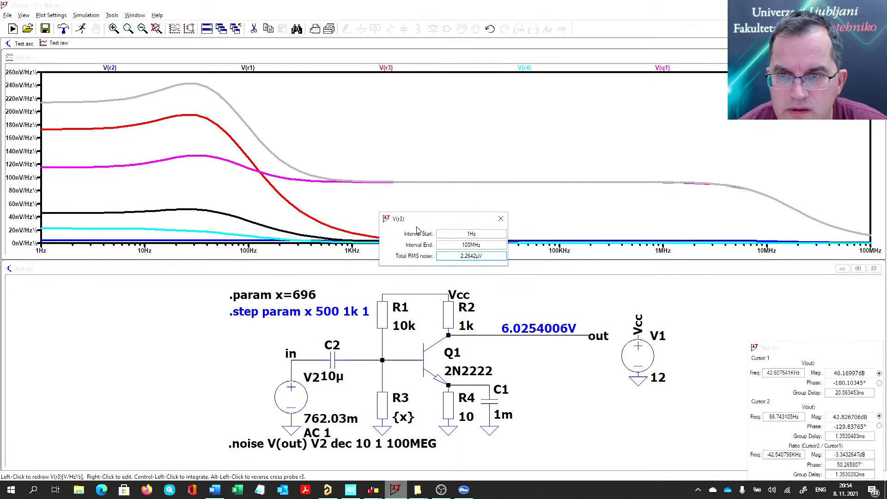
Dismiss the V(r3) integration result and add the input-referred noise density V(inoise) to the noise plot.
{"action": "left_click", "coordinate": [486, 255]}
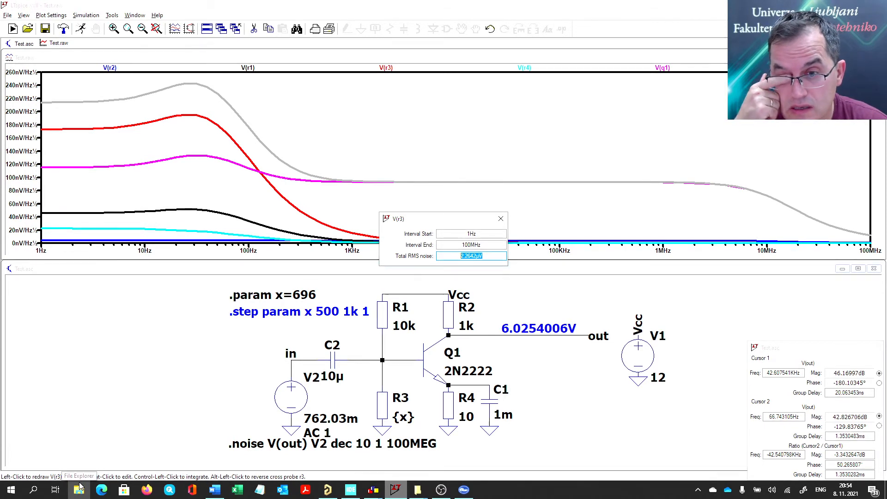
{"action": "key", "text": "Escape"}
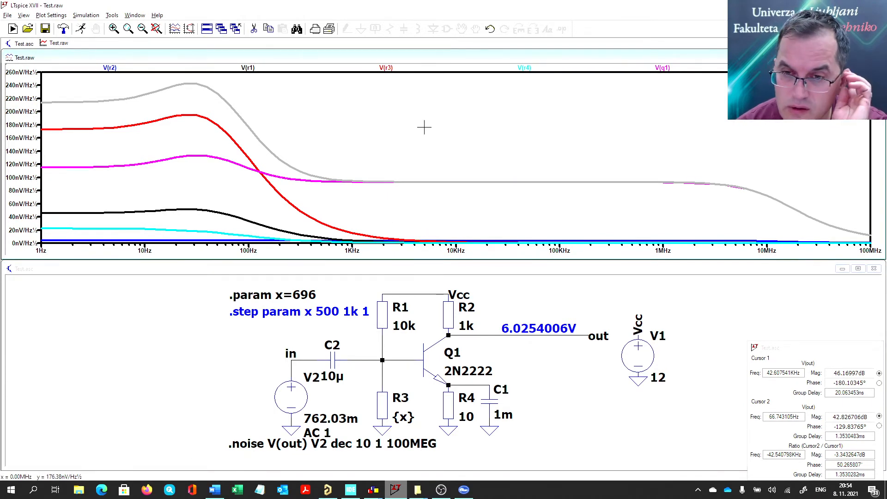
{"action": "right_click", "coordinate": [423, 109]}
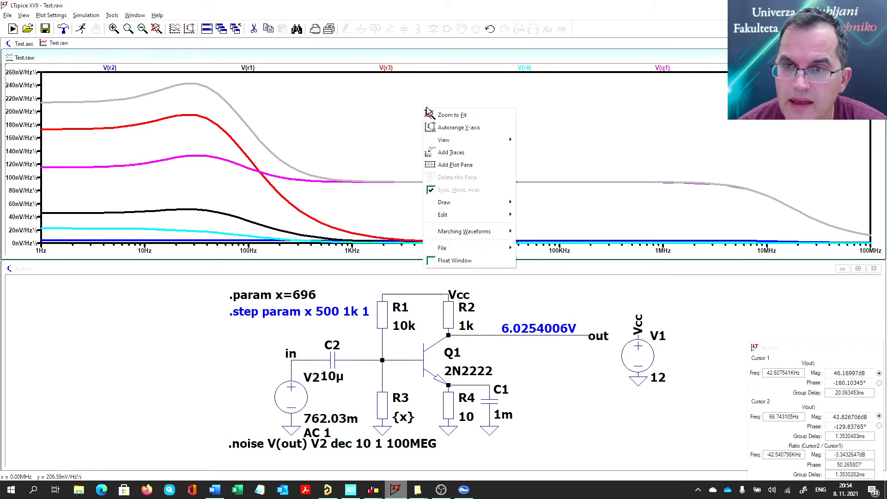
{"action": "left_click", "coordinate": [475, 159]}
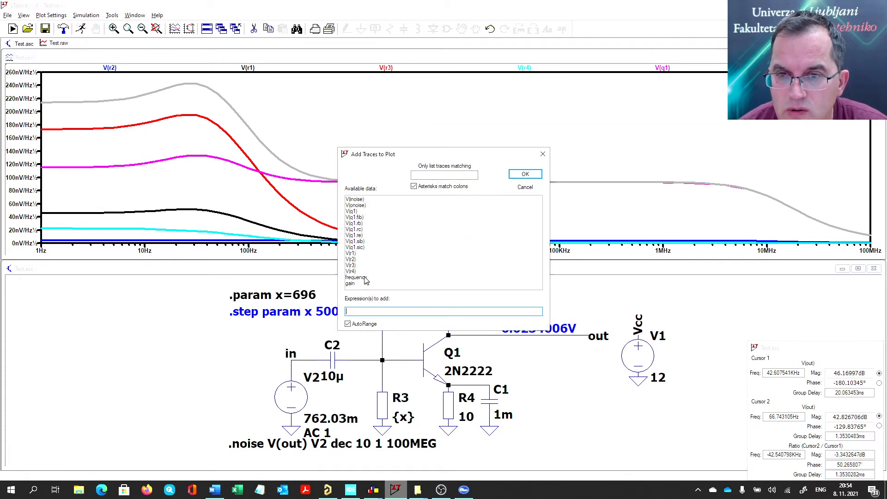
{"action": "left_click", "coordinate": [356, 199]}
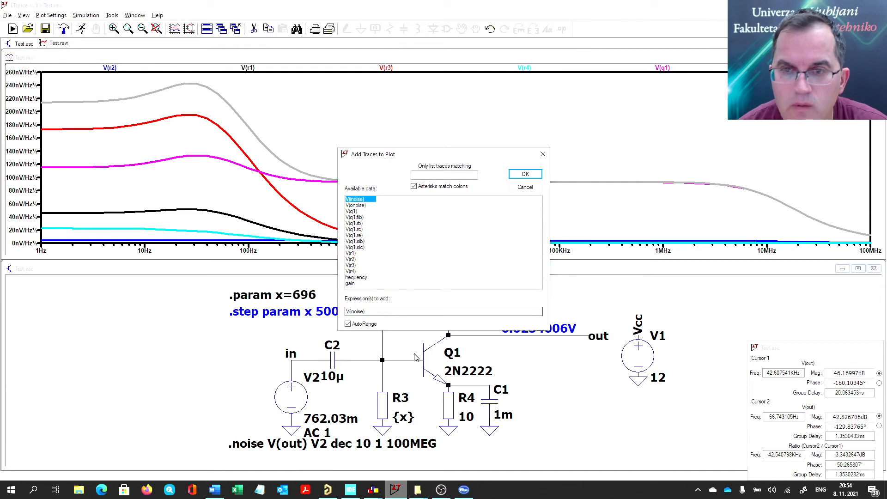
{"action": "left_click", "coordinate": [526, 175]}
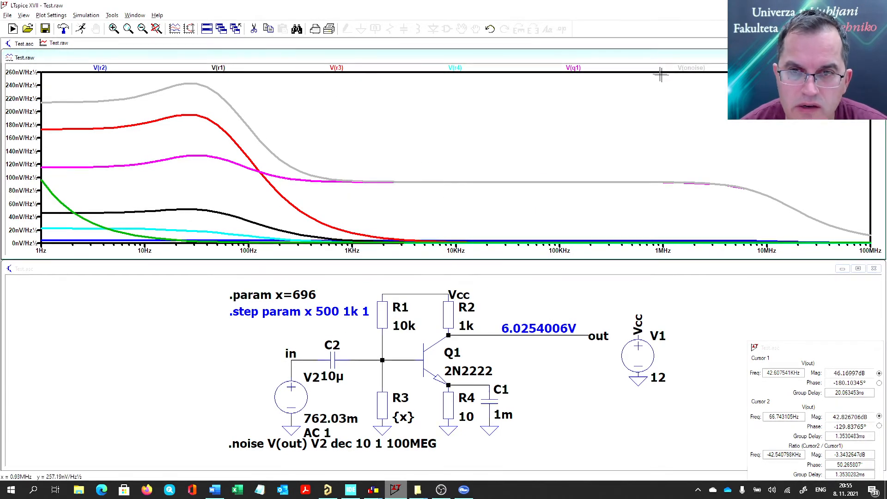
Delete the V(onoise), V(q1), V(r2), V(r1), V(r3) and V(r4) traces so that only V(inoise) remains plotted.
{"action": "key", "text": "F5"}
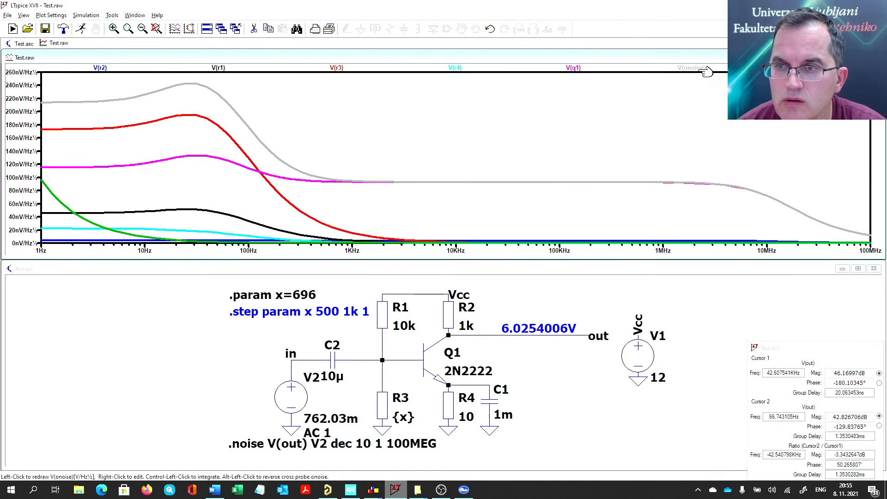
{"action": "left_click", "coordinate": [692, 68]}
{"action": "left_click", "coordinate": [657, 70]}
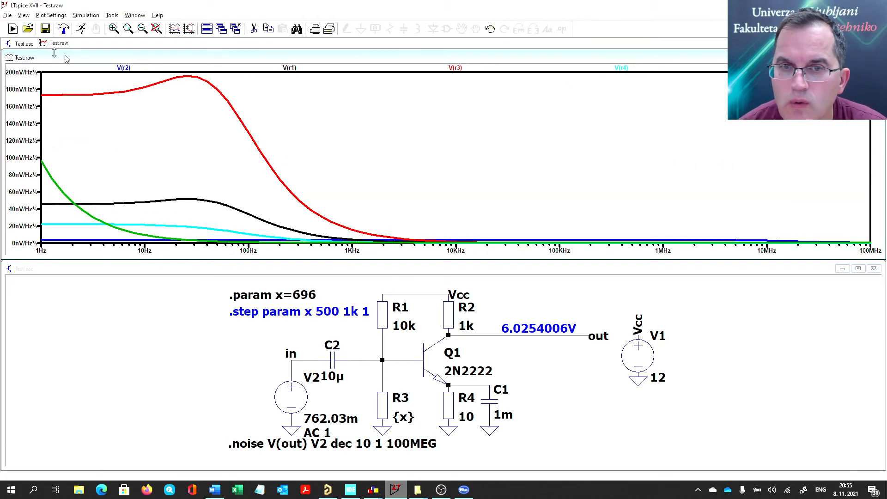
{"action": "left_click", "coordinate": [123, 67]}
{"action": "left_click", "coordinate": [127, 68]}
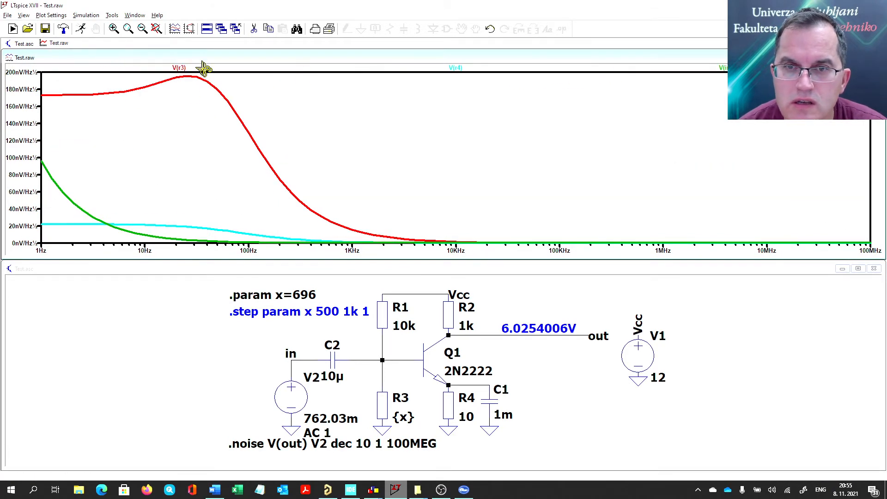
{"action": "left_click", "coordinate": [180, 68]}
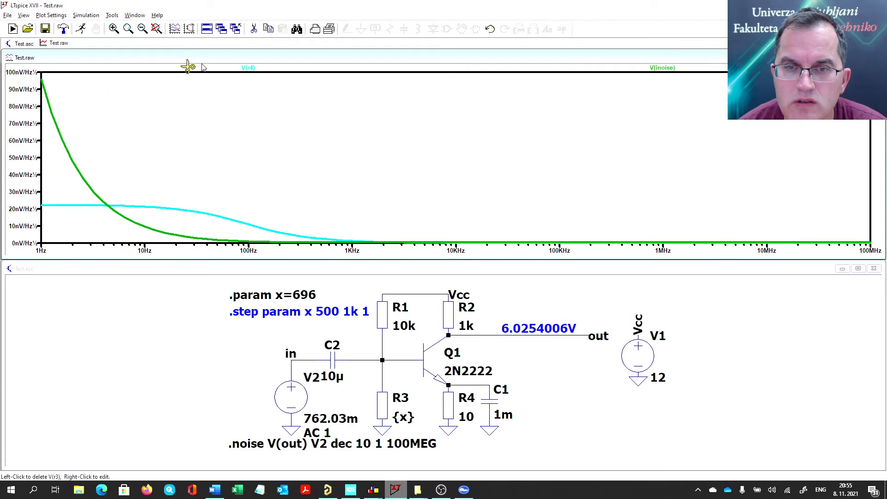
{"action": "left_click", "coordinate": [248, 68]}
{"action": "key", "text": "Escape"}
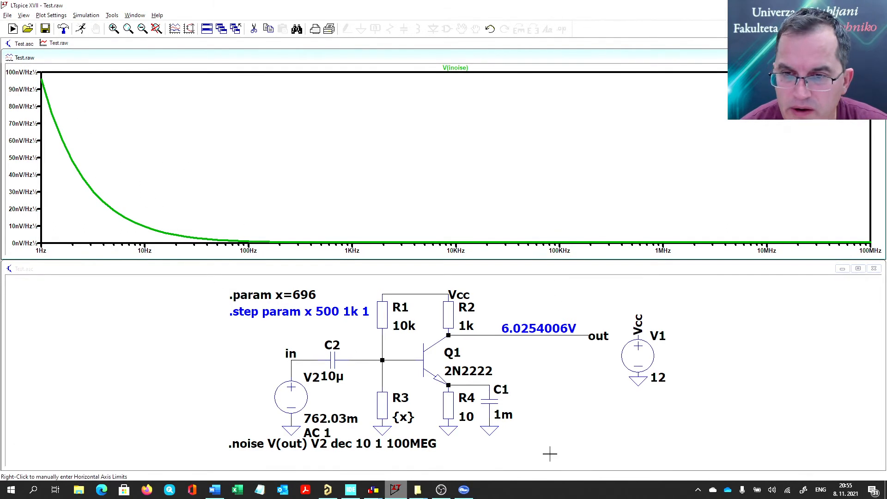
Delete the .noise simulation directive from the schematic.
{"action": "left_click", "coordinate": [582, 411]}
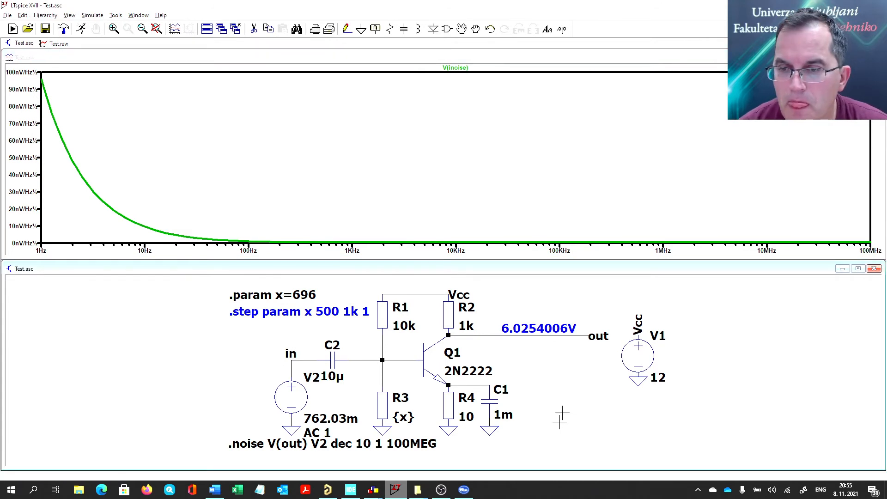
{"action": "left_click", "coordinate": [472, 122]}
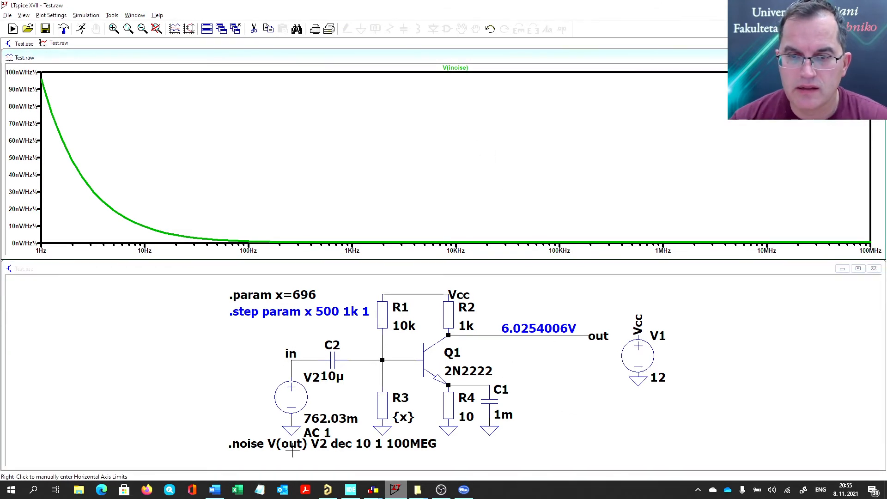
{"action": "left_click", "coordinate": [291, 454]}
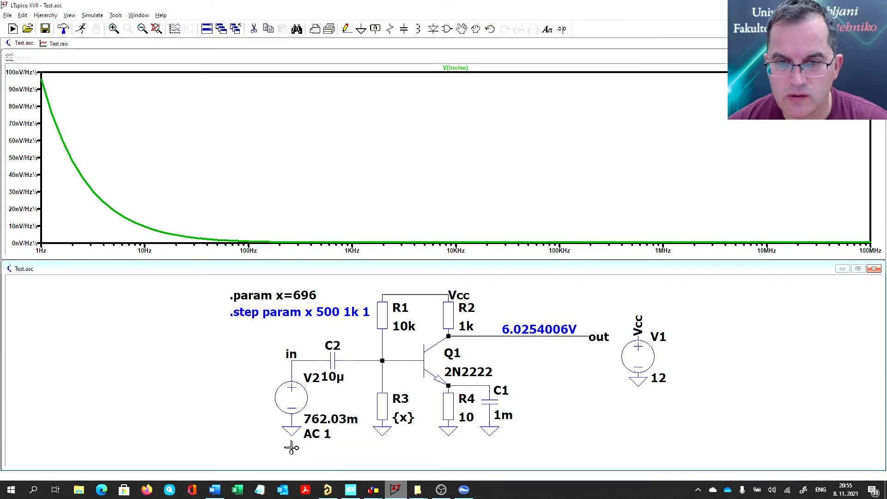
{"action": "key", "text": "Escape"}
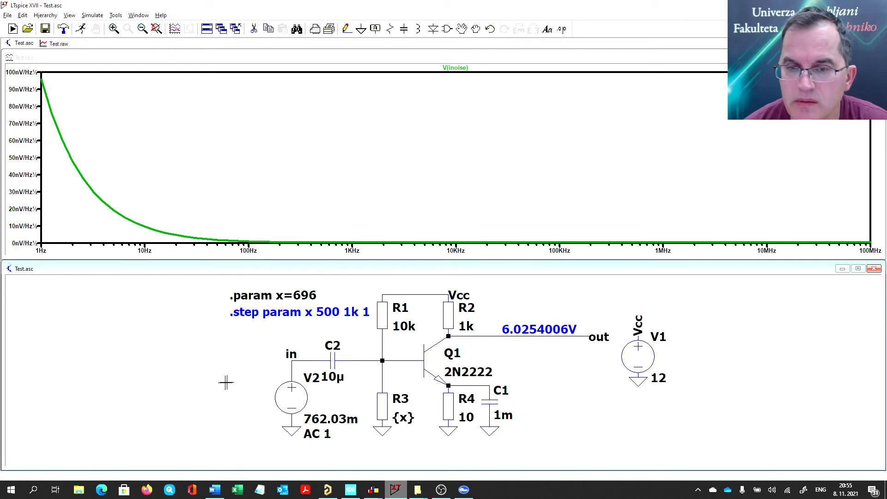
Configure source V2 as a sine wave with 0 V DC offset, 1m amplitude and 1k frequency.
{"action": "right_click", "coordinate": [286, 400]}
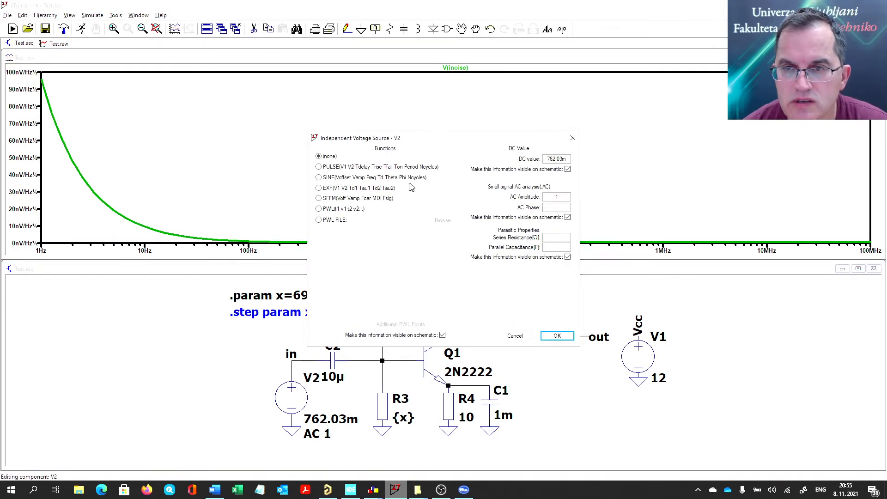
{"action": "left_click", "coordinate": [325, 178]}
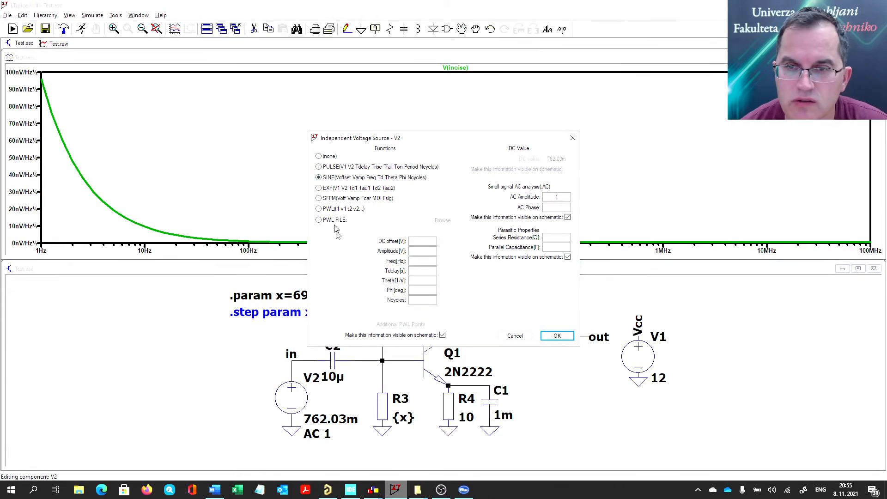
{"action": "left_click", "coordinate": [434, 243]}
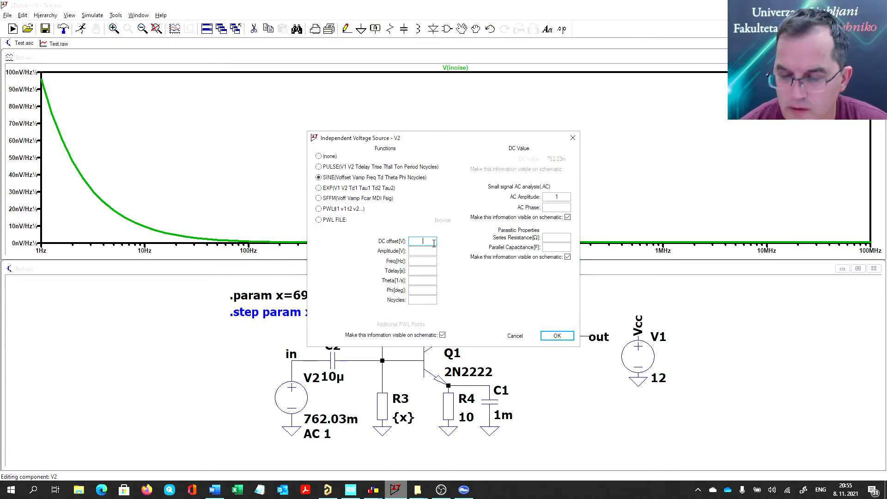
{"action": "key", "text": "Tab"}
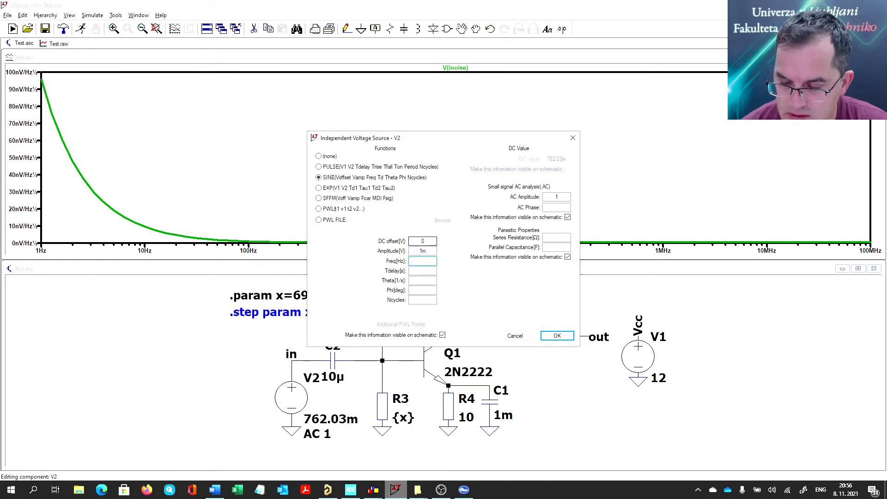
{"action": "key", "text": "Tab"}
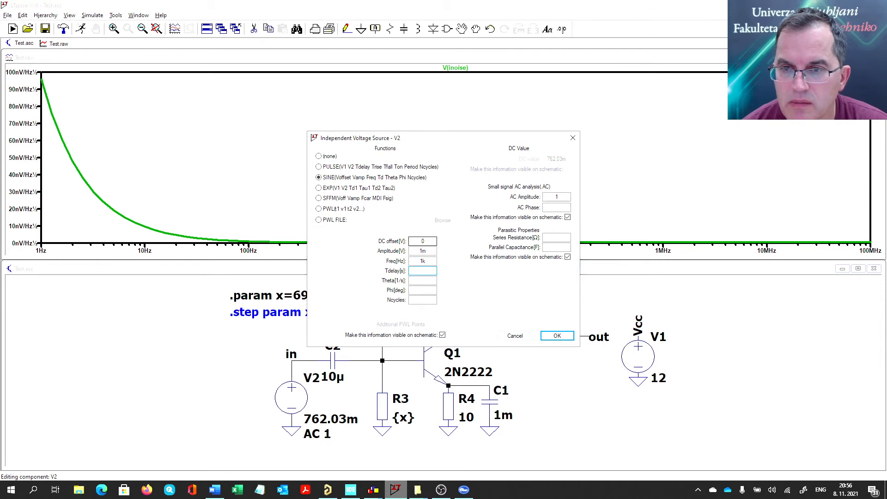
{"action": "left_click", "coordinate": [558, 336]}
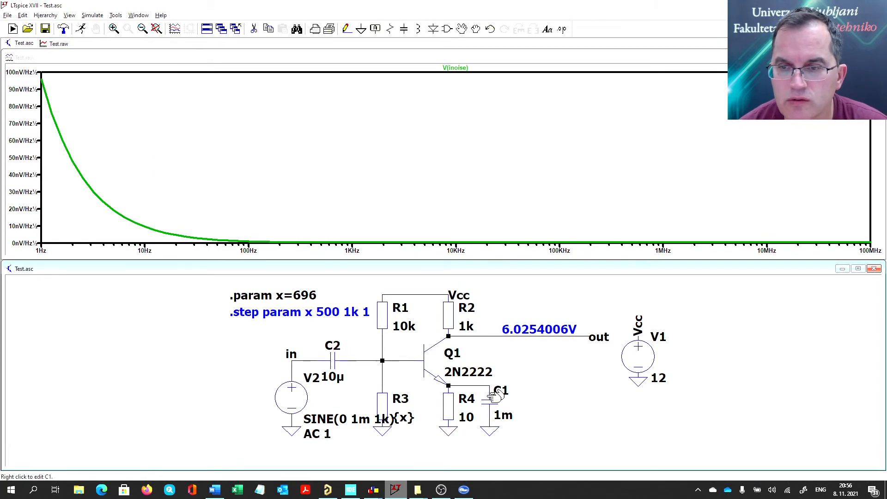
Run a transient simulation with a 10m stop time and plot V(out).
{"action": "left_click", "coordinate": [81, 29]}
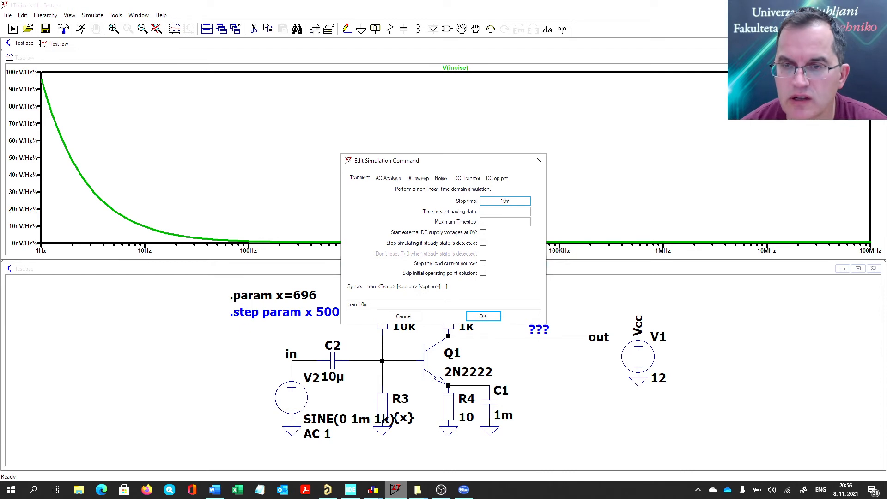
{"action": "left_click", "coordinate": [482, 316]}
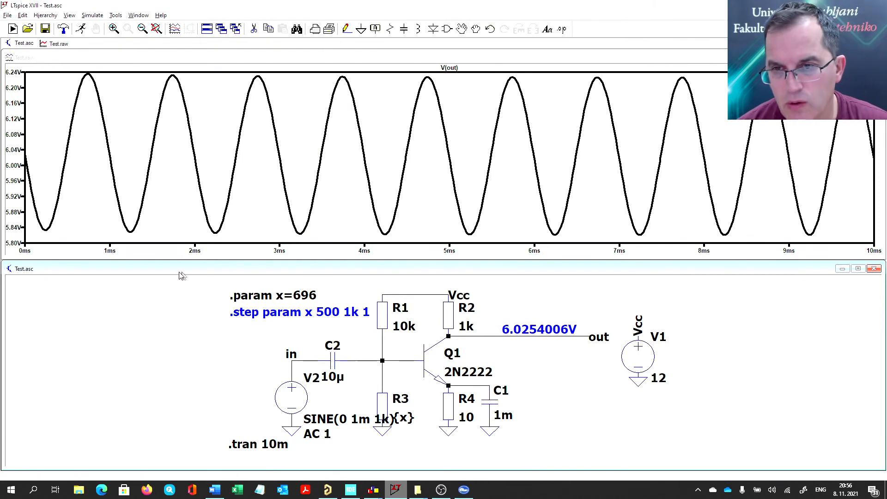
{"action": "key", "text": "Delete"}
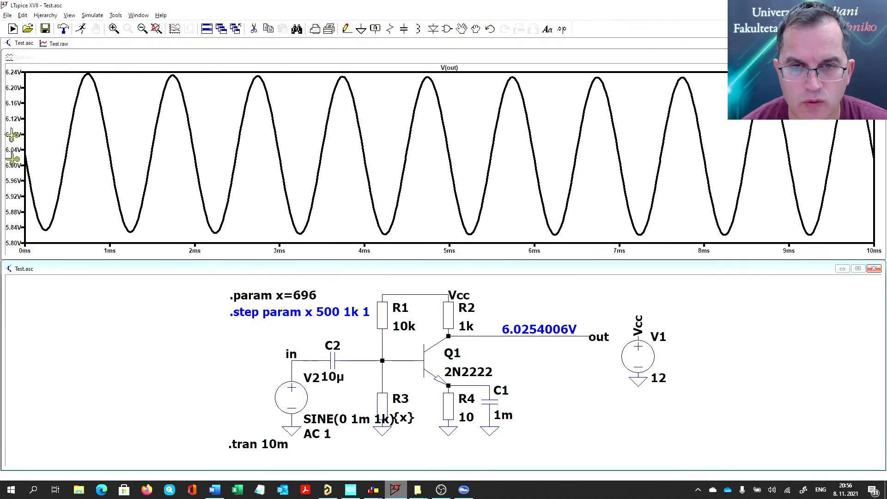
{"action": "right_click", "coordinate": [755, 334]}
{"action": "right_click", "coordinate": [755, 335]}
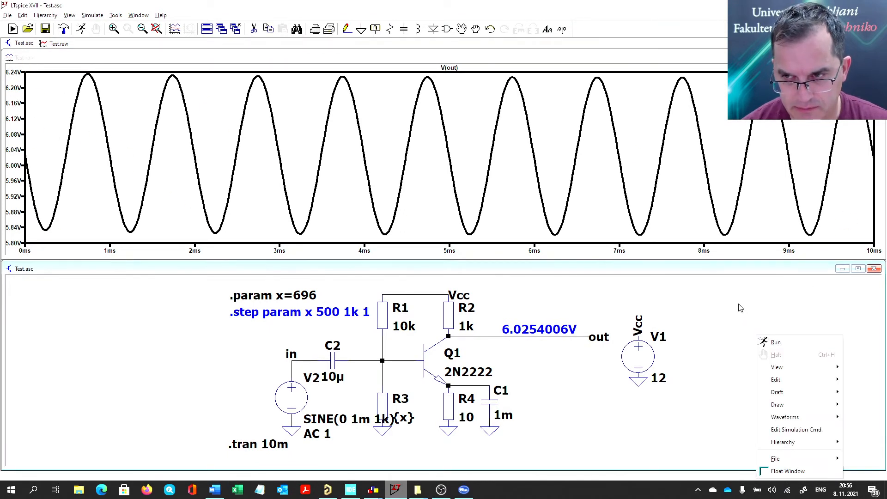
{"action": "left_click", "coordinate": [740, 308]}
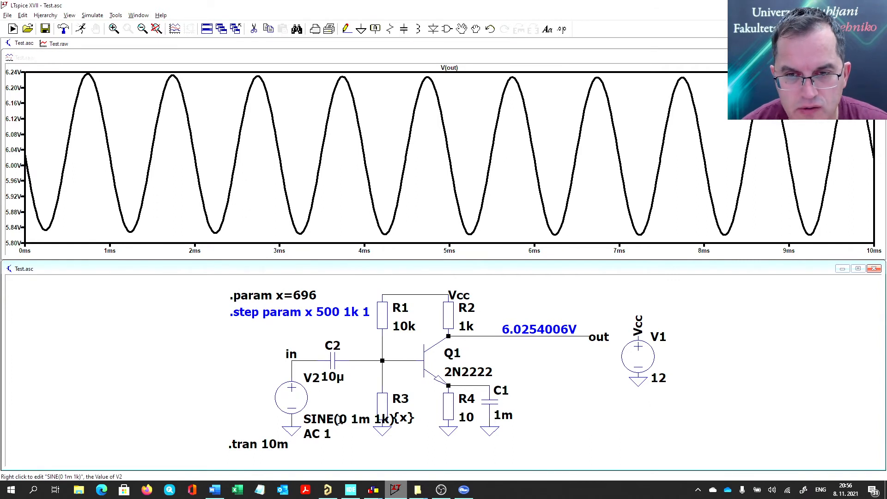
Raise V2's sine amplitude to 10m and then to 20m, rerunning the transient simulation for each value.
{"action": "right_click", "coordinate": [341, 420]}
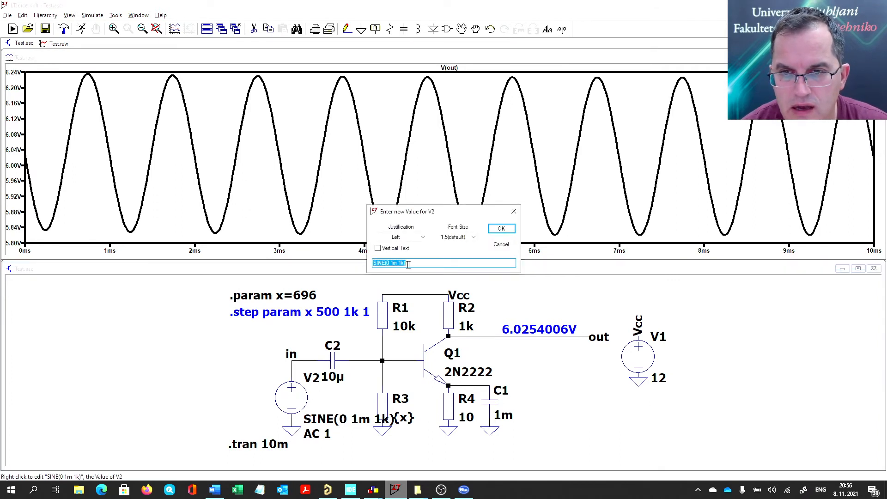
{"action": "key", "text": "Return"}
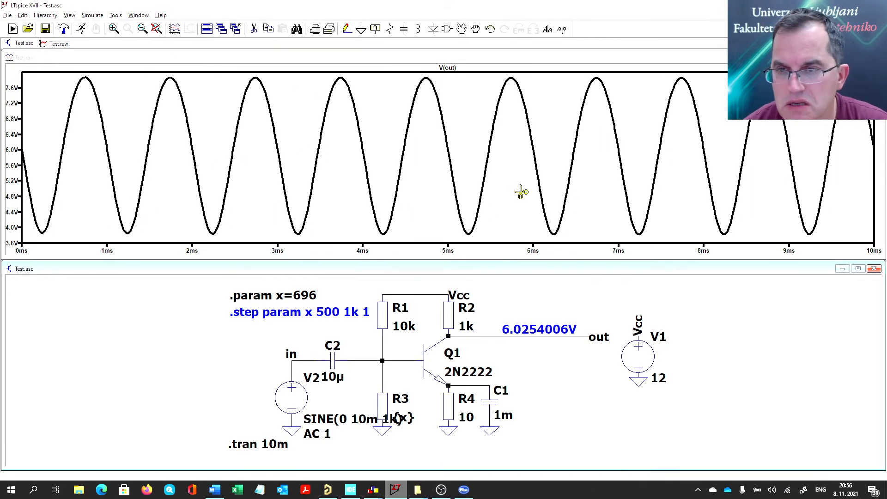
{"action": "right_click", "coordinate": [351, 418]}
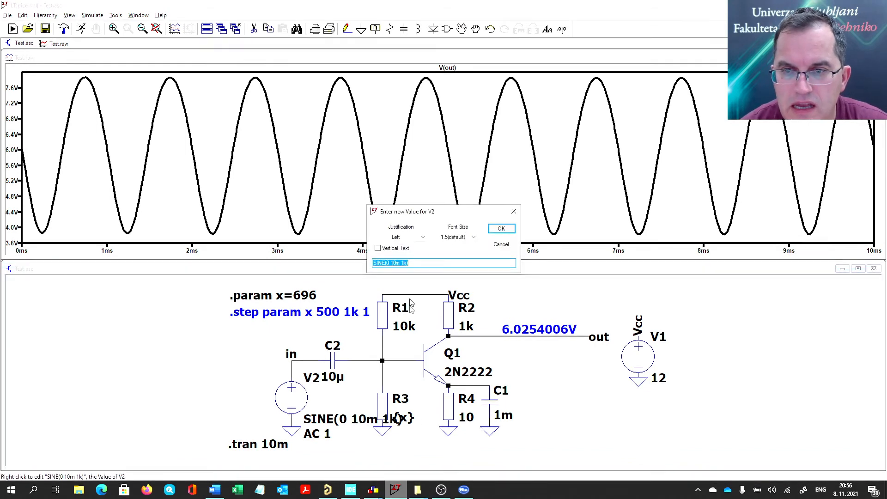
{"action": "left_click", "coordinate": [395, 265]}
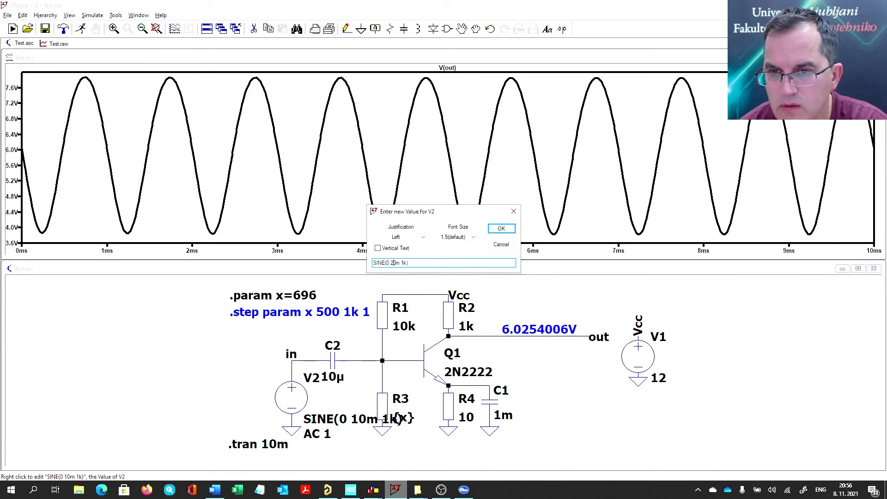
{"action": "type", "text": "2"}
{"action": "key", "text": "Return"}
{"action": "left_click", "coordinate": [81, 29]}
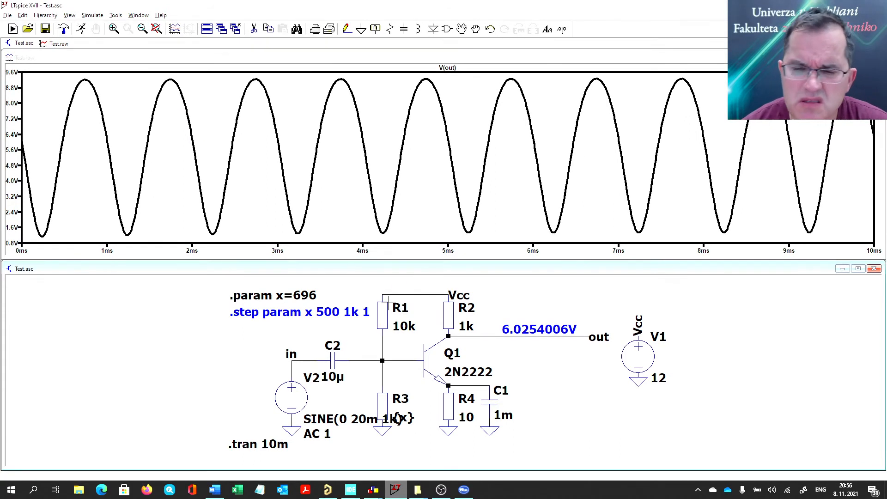
Set V2's sine amplitude to 30m and rerun the transient simulation.
{"action": "right_click", "coordinate": [341, 418]}
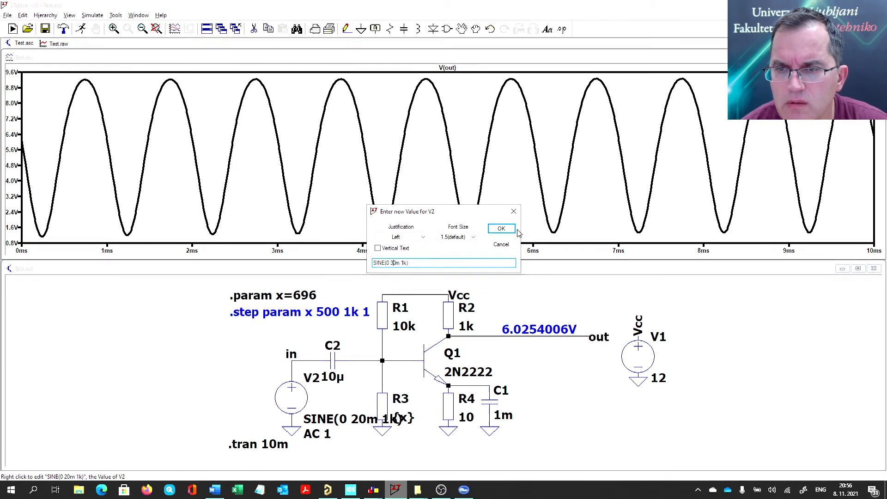
{"action": "left_click", "coordinate": [501, 228]}
{"action": "left_click", "coordinate": [79, 30]}
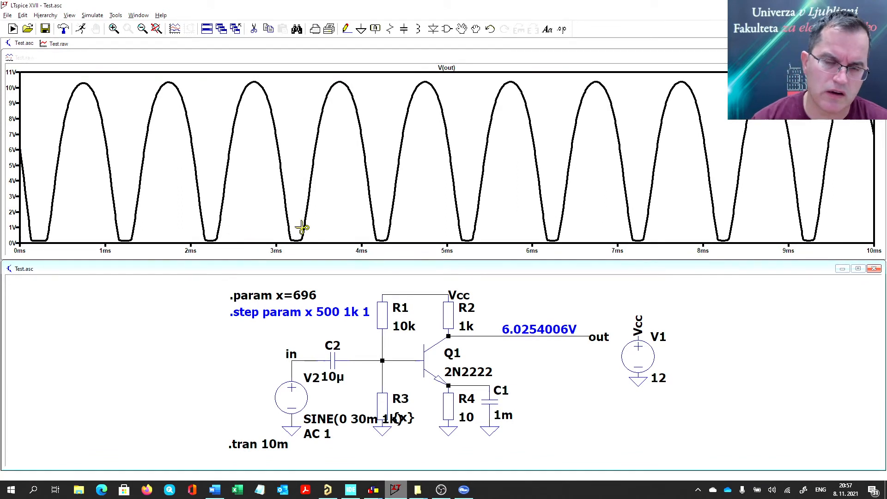
Set V2's sine amplitude to 1m and rerun the transient simulation.
{"action": "right_click", "coordinate": [362, 410]}
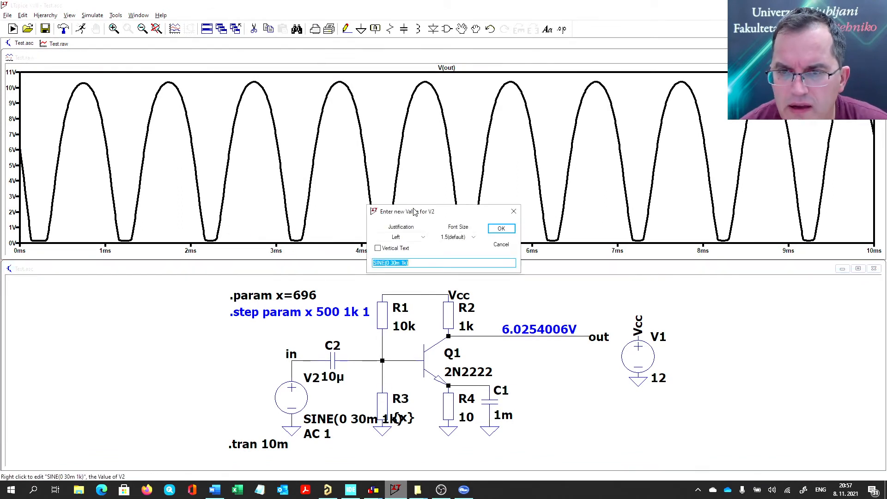
{"action": "left_click", "coordinate": [391, 262]}
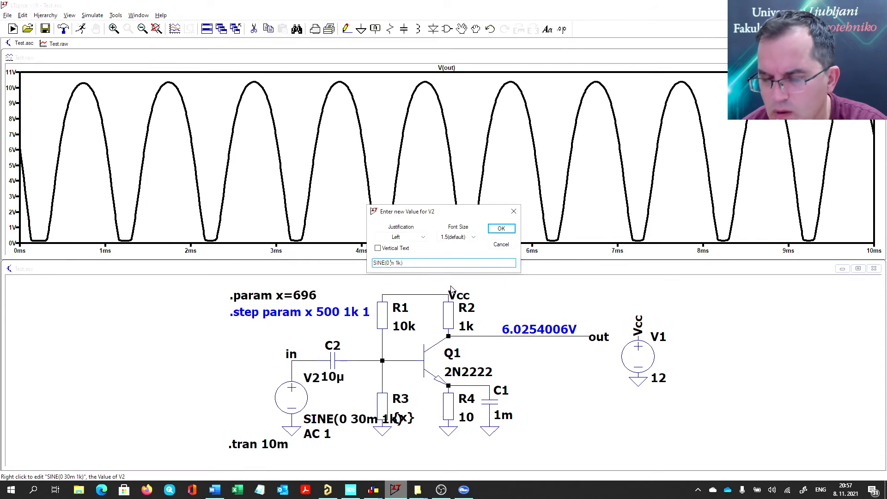
{"action": "key", "text": "Return"}
{"action": "left_click", "coordinate": [80, 28]}
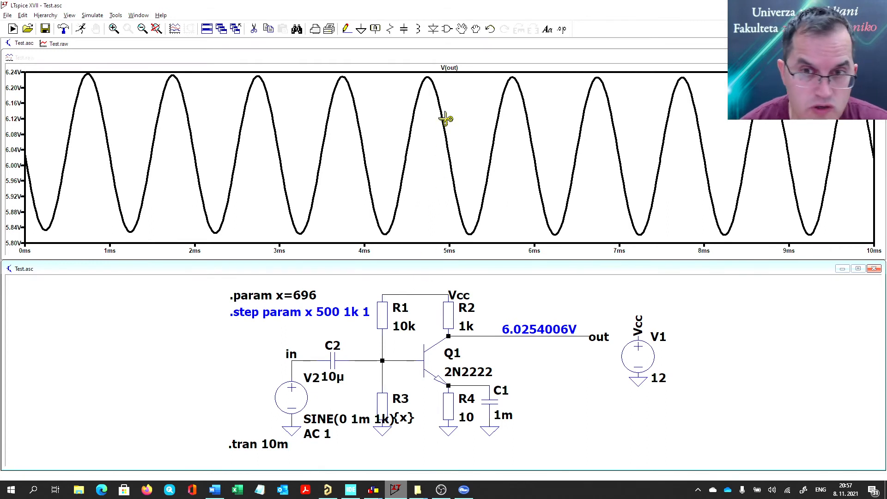
Compute the FFT of V(out) over the full extent of simulation data with a Hamming window.
{"action": "right_click", "coordinate": [388, 88]}
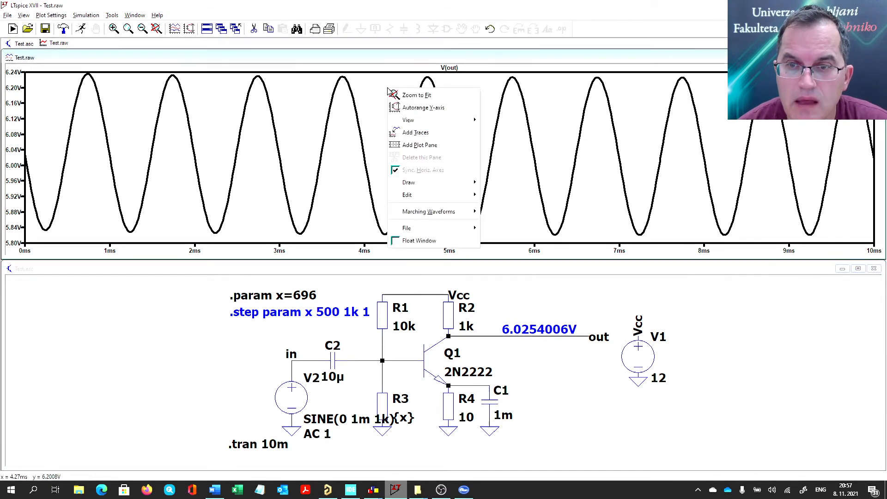
{"action": "mouse_move", "coordinate": [429, 122]}
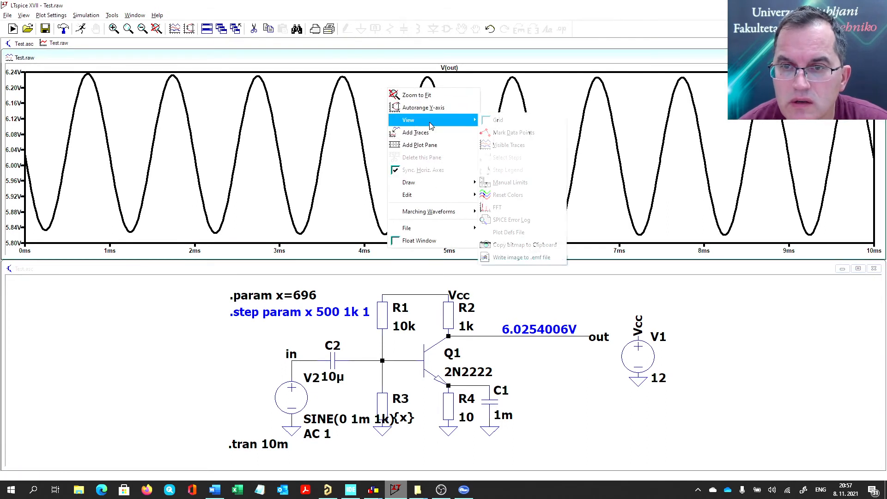
{"action": "left_click", "coordinate": [530, 207]}
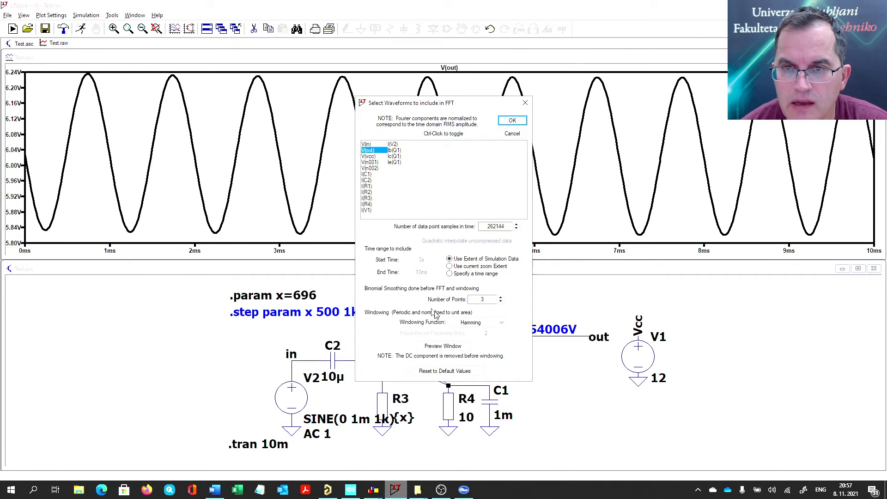
{"action": "left_click", "coordinate": [471, 322]}
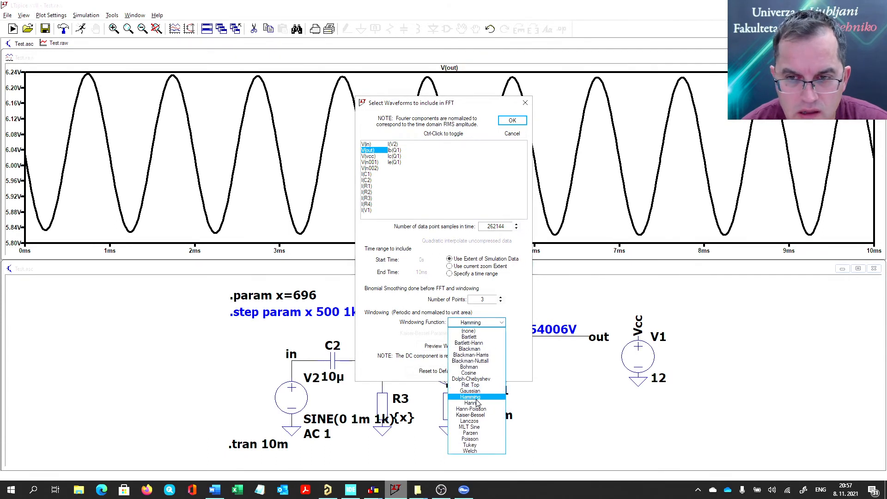
{"action": "left_click", "coordinate": [476, 399]}
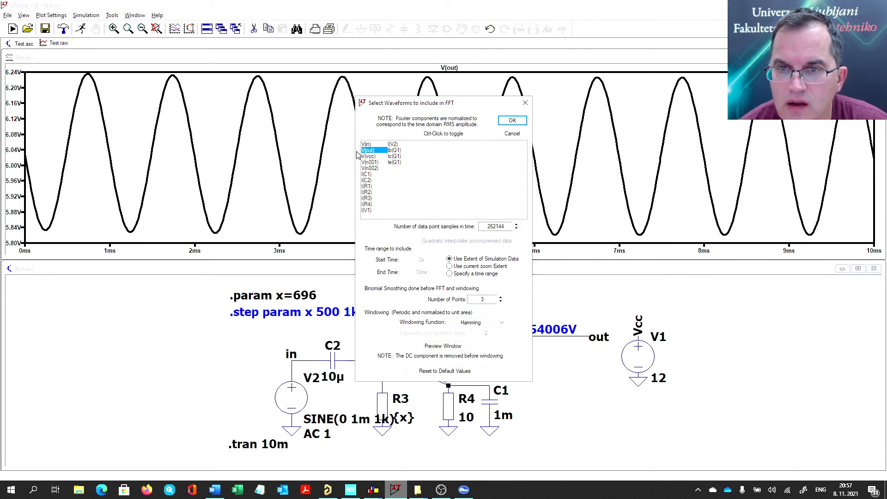
{"action": "left_click", "coordinate": [511, 121]}
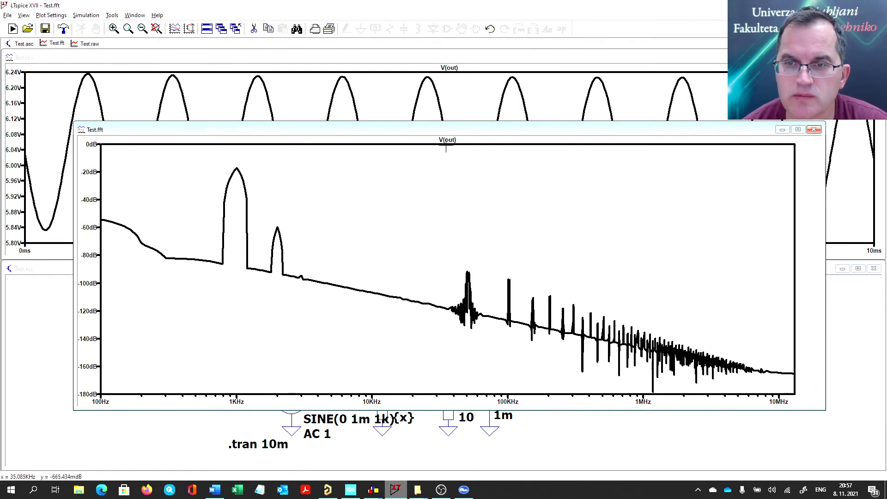
Measure the decibel ratio between the 1 kHz fundamental and the 2 kHz harmonic with two cursors, then close the cursor readout.
{"action": "left_click", "coordinate": [447, 140]}
{"action": "left_click_drag", "start_coordinate": [451, 212], "coordinate": [237, 203]}
{"action": "left_click", "coordinate": [448, 140]}
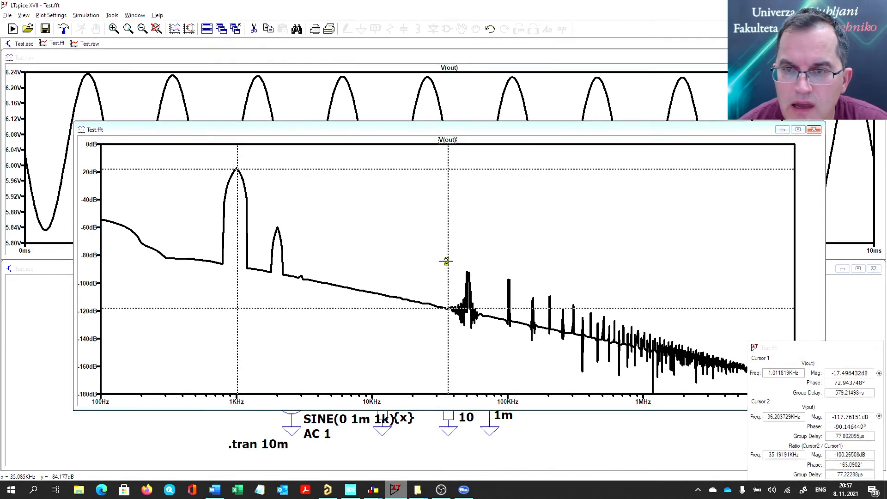
{"action": "left_click_drag", "start_coordinate": [450, 257], "coordinate": [277, 254]}
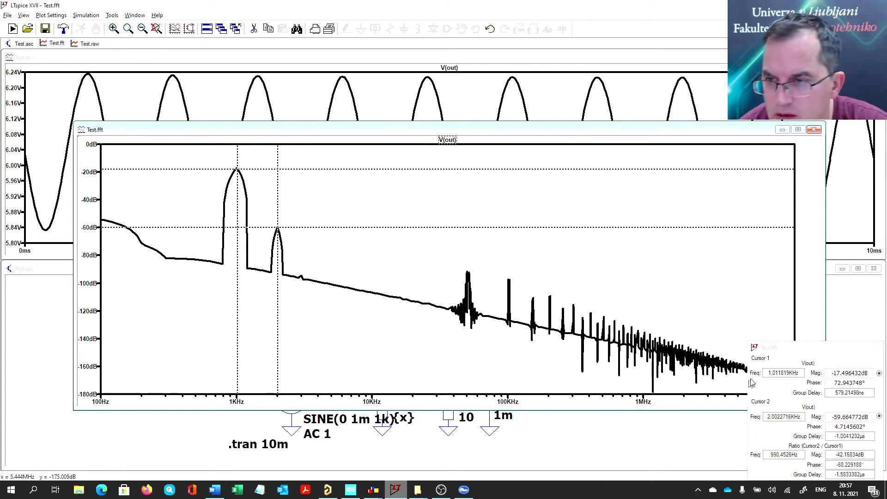
{"action": "left_click", "coordinate": [815, 352]}
{"action": "double_click", "coordinate": [822, 350]}
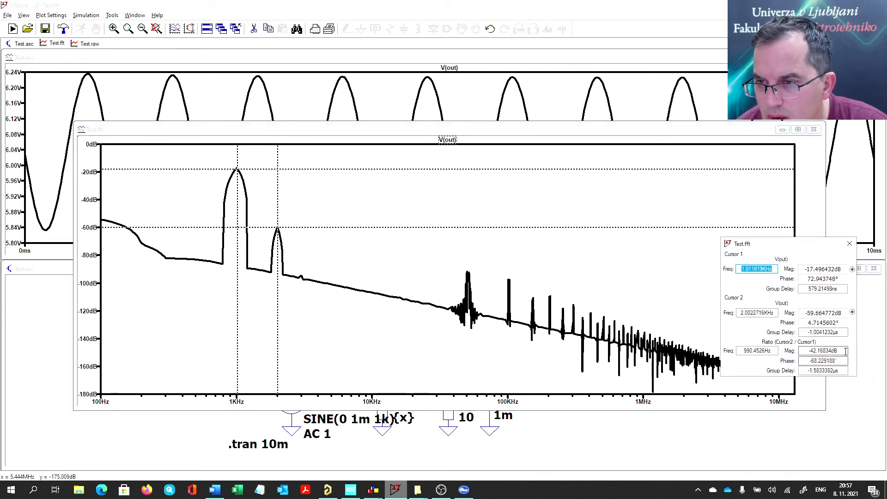
{"action": "mouse_move", "coordinate": [441, 489]}
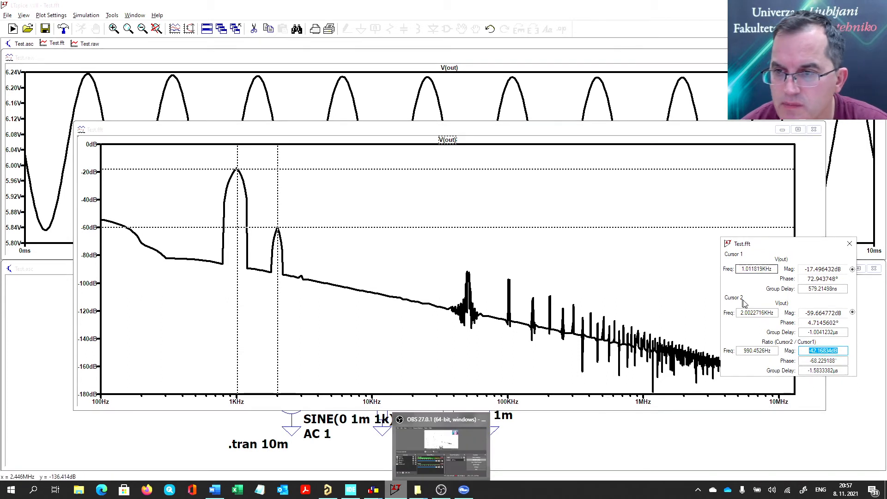
{"action": "left_click", "coordinate": [851, 247]}
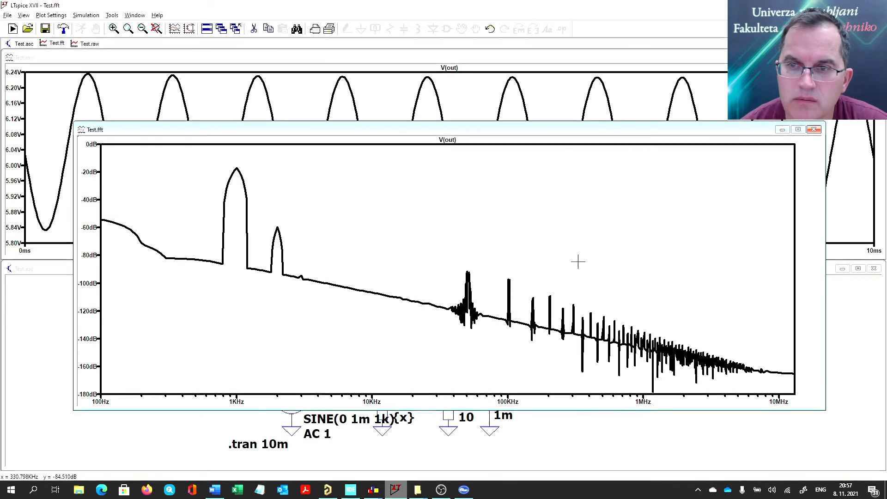
Change the FFT plot's magnitude axis from decibel to logarithmic representation.
{"action": "right_click", "coordinate": [85, 232]}
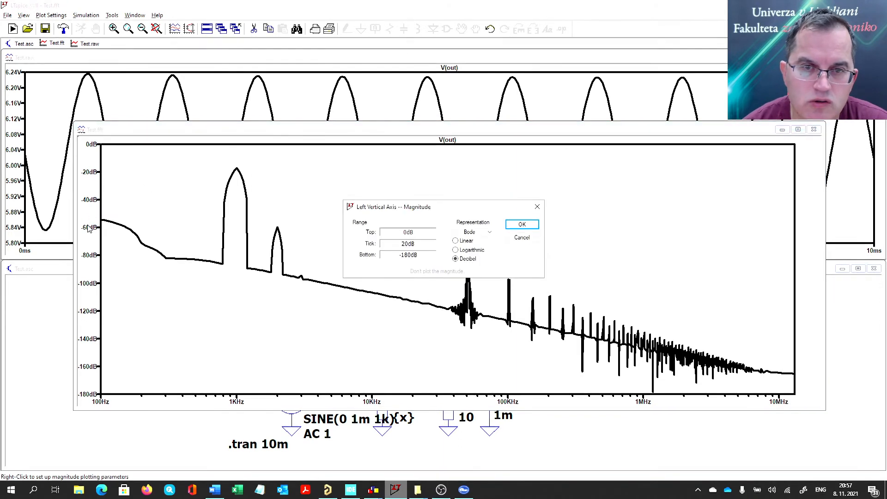
{"action": "left_click", "coordinate": [455, 250]}
{"action": "left_click", "coordinate": [513, 226]}
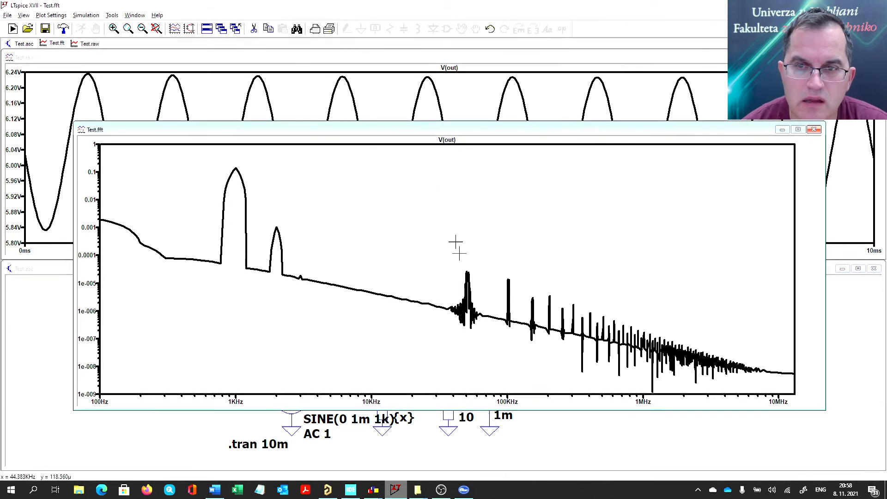
Measure the magnitudes of the 1 kHz and 2 kHz peaks on the logarithmic FFT plot with two cursors.
{"action": "left_click", "coordinate": [458, 140]}
{"action": "left_click_drag", "start_coordinate": [449, 192], "coordinate": [236, 185]}
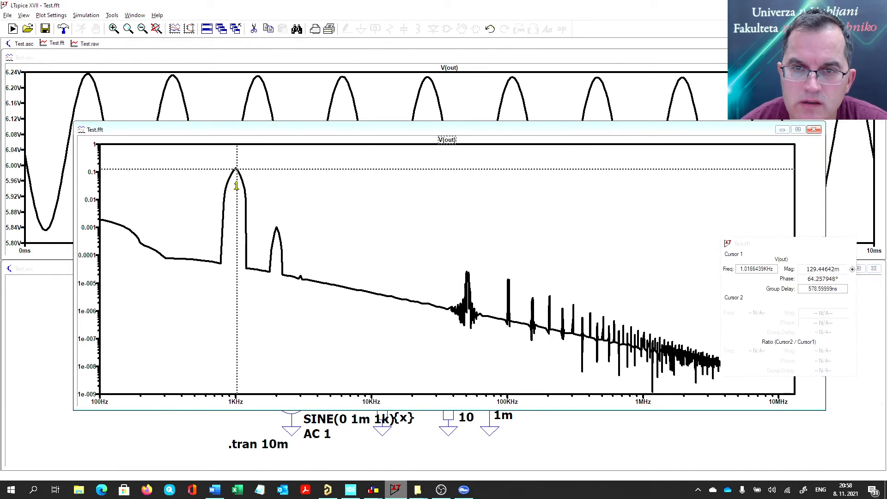
{"action": "left_click", "coordinate": [447, 140]}
{"action": "left_click_drag", "start_coordinate": [447, 148], "coordinate": [277, 224]}
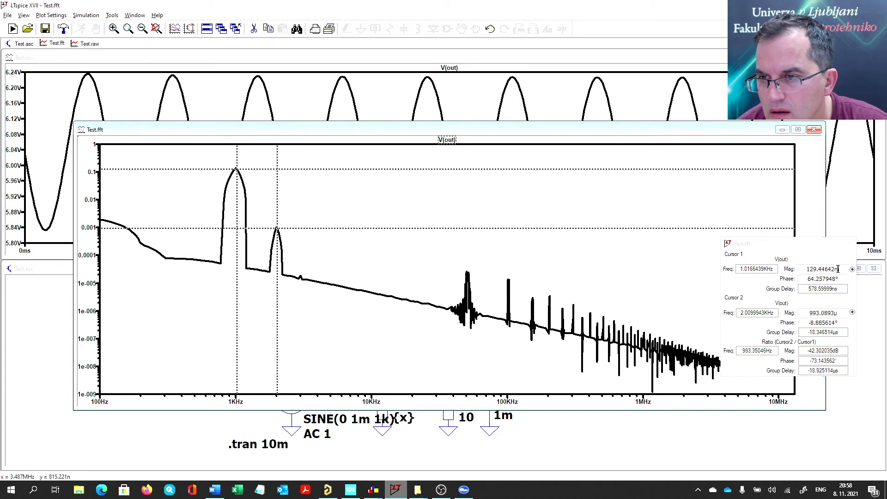
{"action": "left_click_drag", "start_coordinate": [840, 269], "coordinate": [794, 272]}
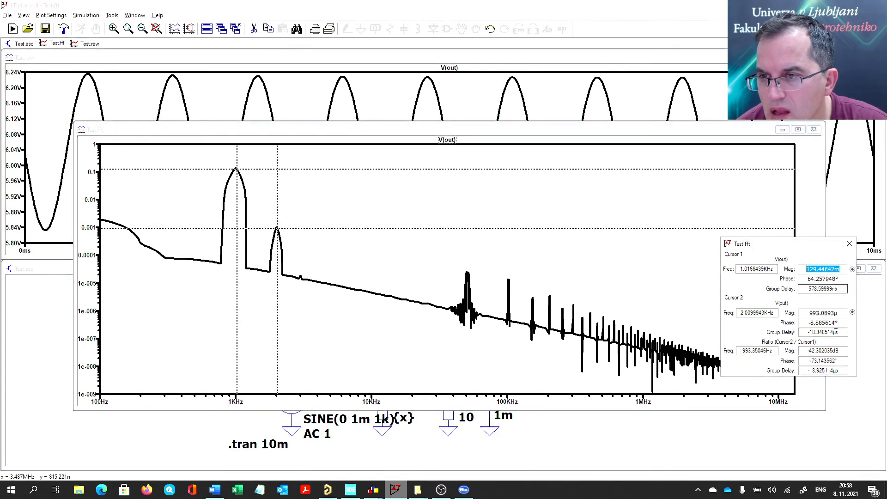
{"action": "left_click_drag", "start_coordinate": [839, 313], "coordinate": [804, 312]}
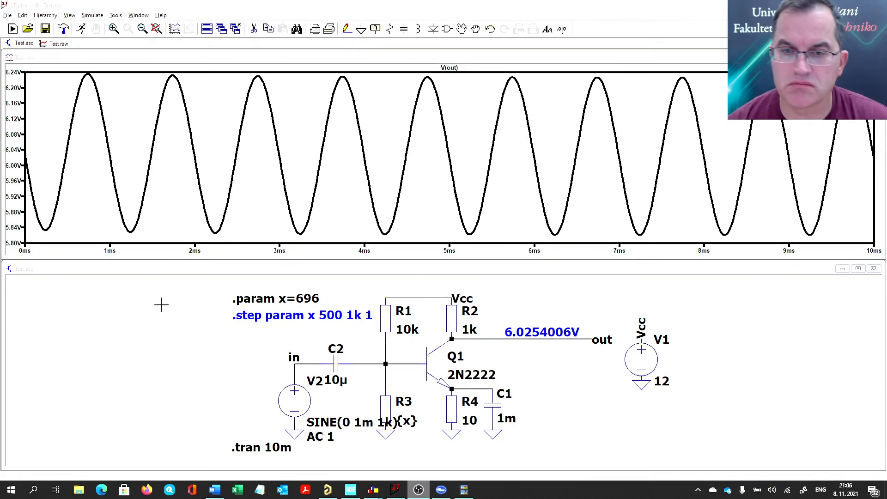
Place a .four SPICE directive on the schematic just above the .tran 10m directive.
{"action": "left_click", "coordinate": [178, 321]}
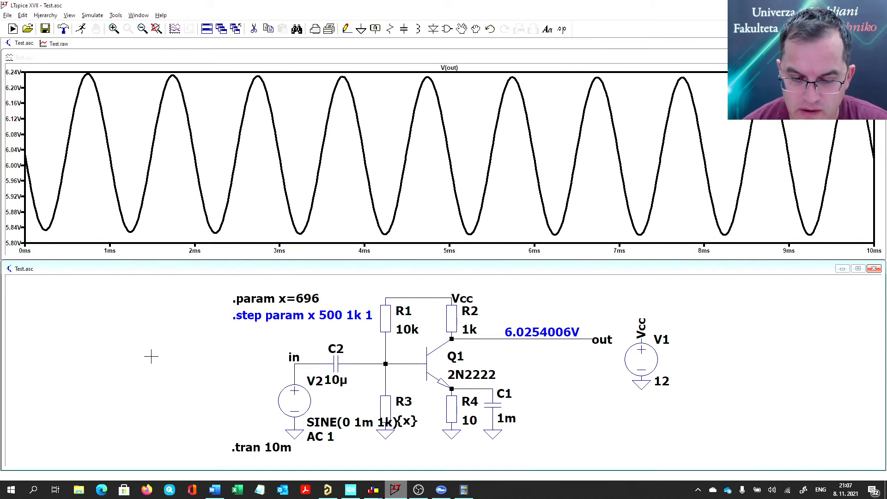
{"action": "key", "text": "s"}
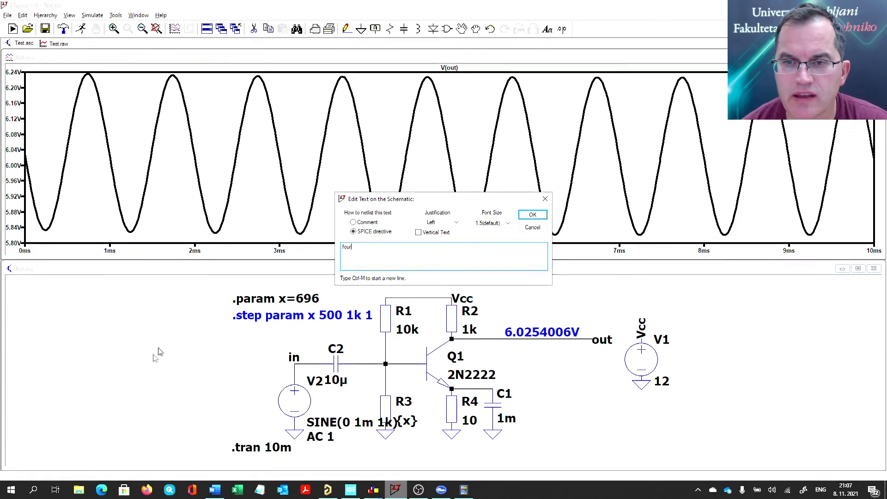
{"action": "left_click", "coordinate": [535, 215]}
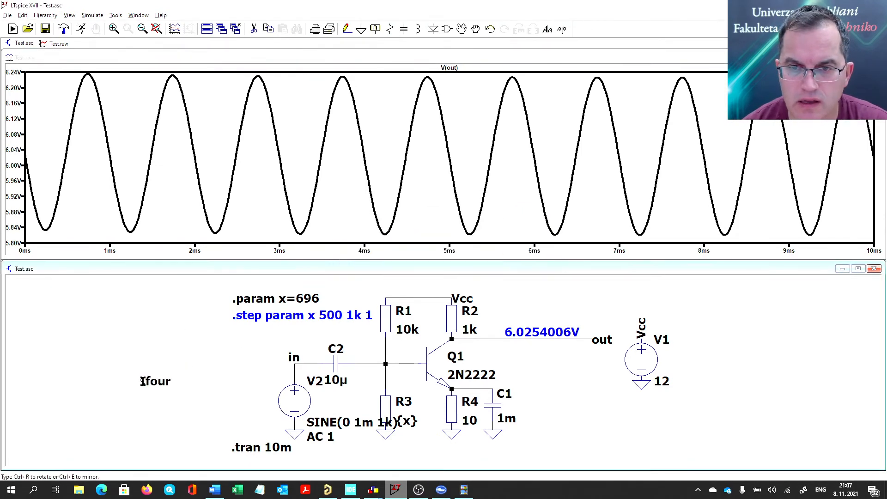
{"action": "left_click", "coordinate": [228, 431]}
{"action": "right_click", "coordinate": [238, 430]}
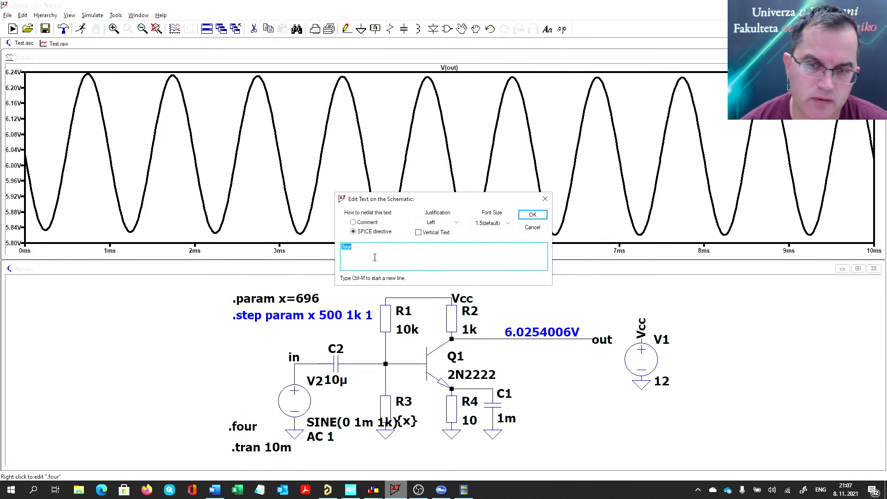
{"action": "key", "text": "Return"}
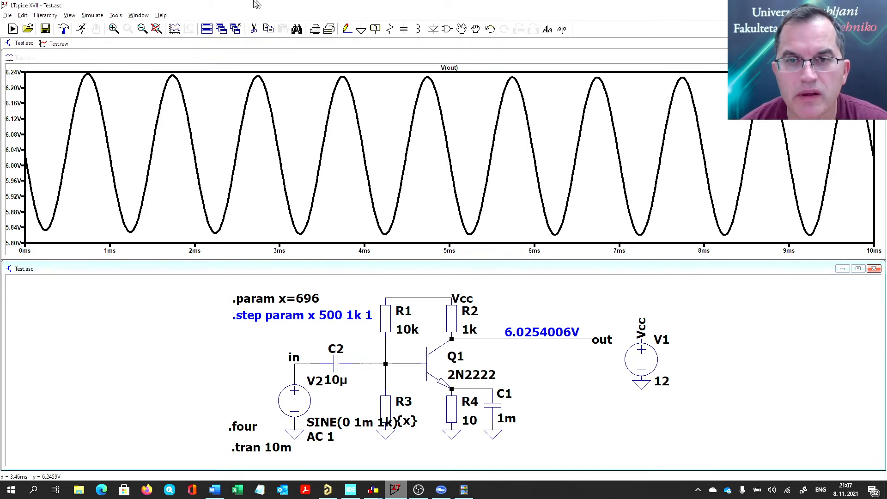
Search the LTspice help for "four" and display the FOUR_dot_command topic.
{"action": "left_click", "coordinate": [160, 15]}
{"action": "left_click", "coordinate": [178, 24]}
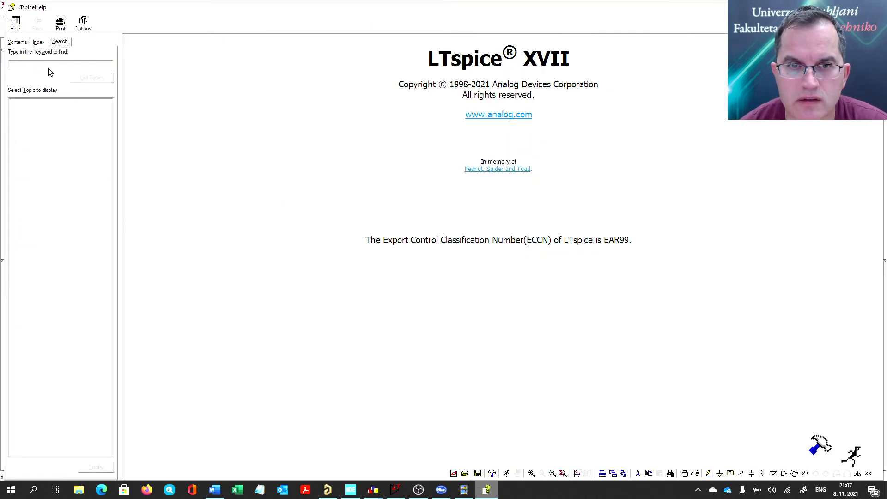
{"action": "type", "text": "four"}
{"action": "key", "text": "Return"}
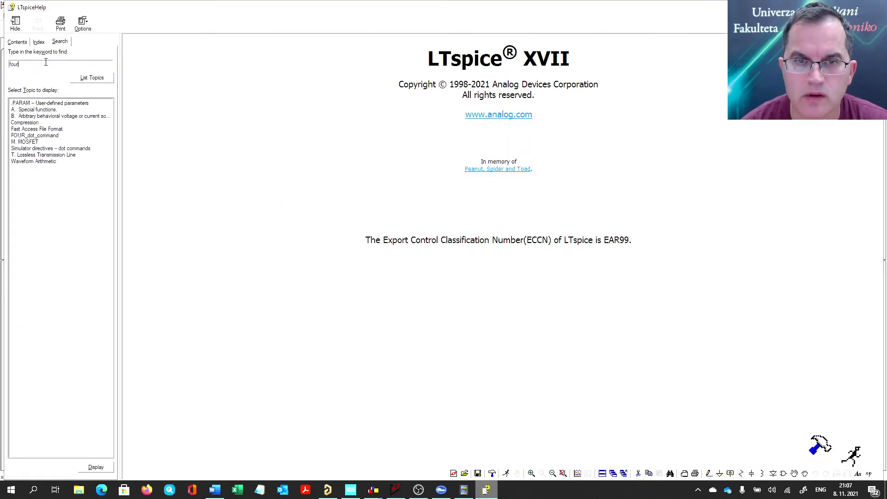
{"action": "left_click", "coordinate": [33, 135]}
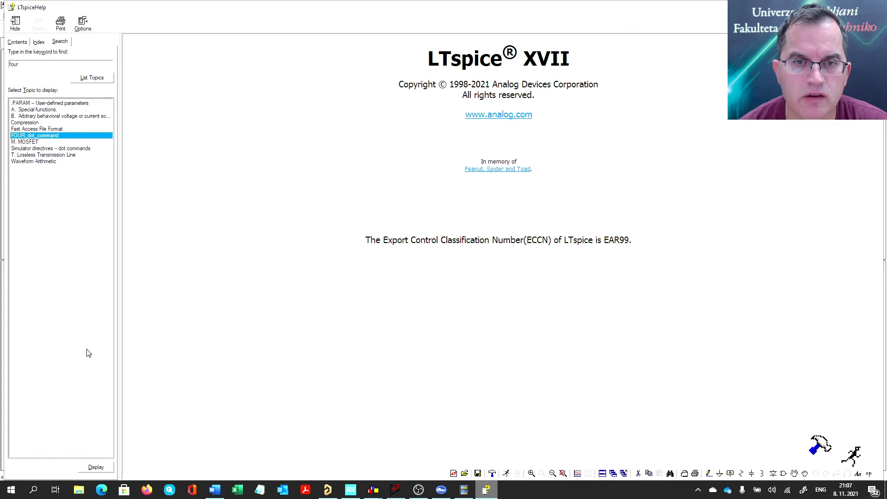
{"action": "double_click", "coordinate": [69, 135]}
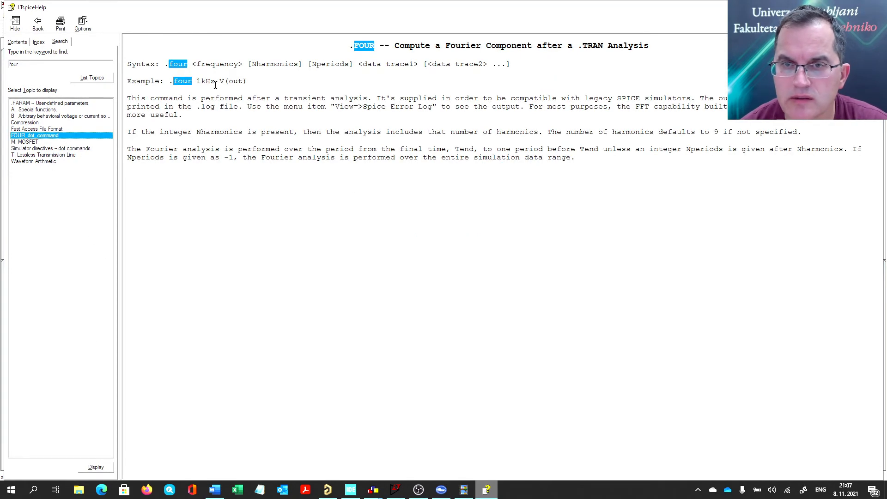
Copy the example directive ".four 1kHz V(out)" from the help topic and close the help.
{"action": "left_click", "coordinate": [166, 84]}
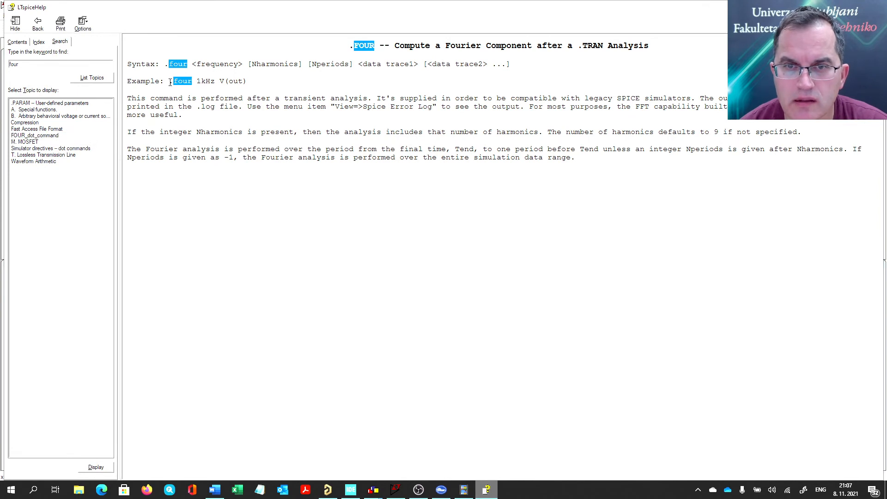
{"action": "left_click_drag", "start_coordinate": [170, 82], "coordinate": [247, 81]}
{"action": "key", "text": "ctrl+c"}
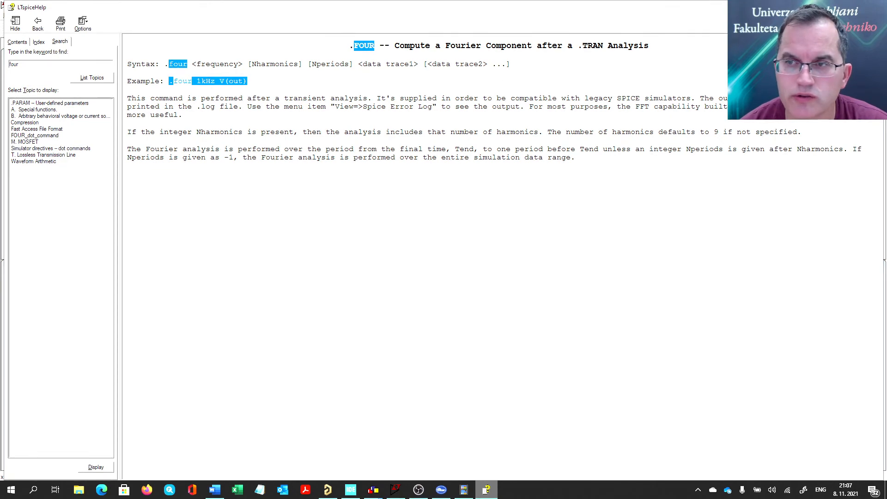
{"action": "key", "text": "alt+F4"}
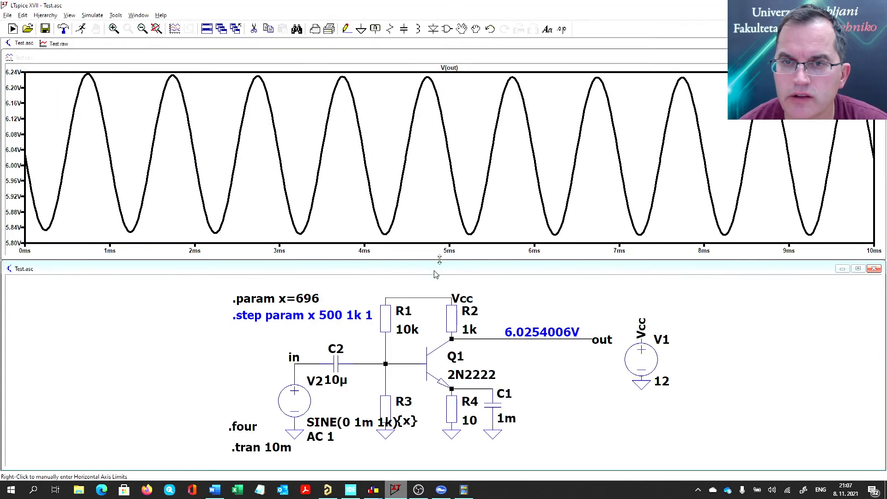
Replace the text of the .four directive with the copied ".four 1kHz V(out)".
{"action": "right_click", "coordinate": [242, 425]}
{"action": "key", "text": "ctrl+v"}
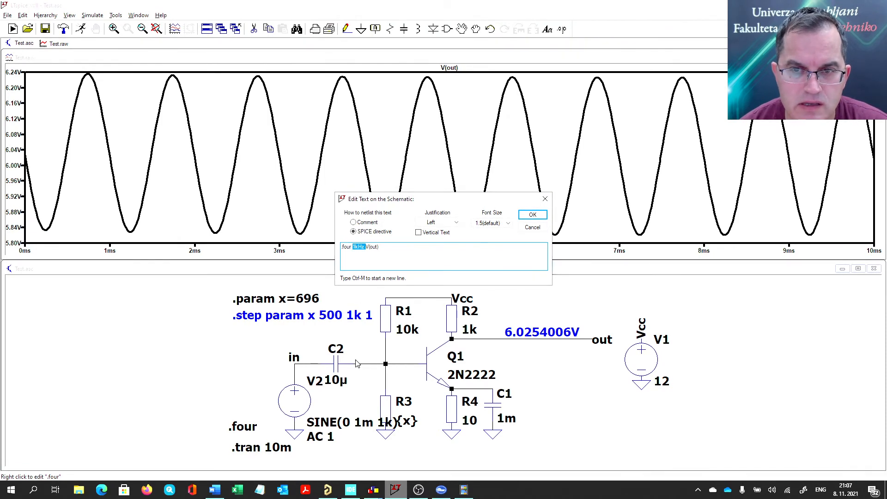
{"action": "double_click", "coordinate": [373, 247]}
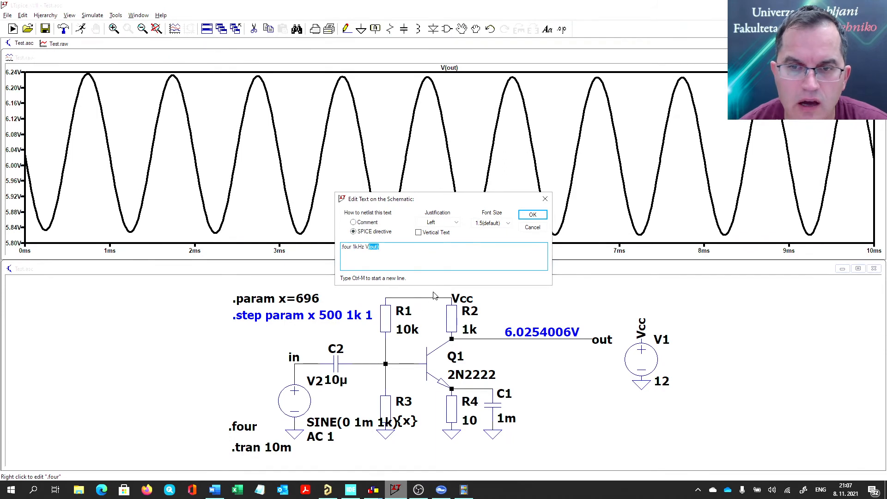
{"action": "left_click", "coordinate": [531, 215]}
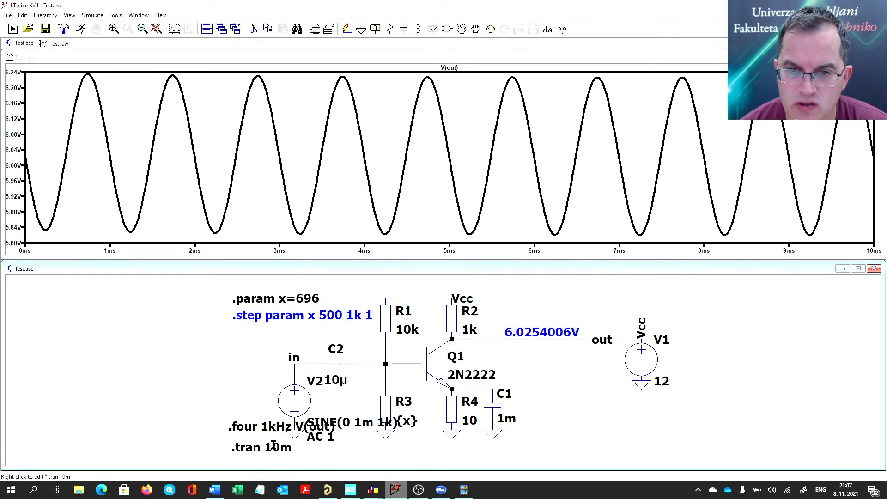
Move the .four and .tran directives into the clear space beside source V2, with .tran directly below .four.
{"action": "key", "text": "F7"}
{"action": "left_click", "coordinate": [253, 430]}
{"action": "left_click", "coordinate": [201, 426]}
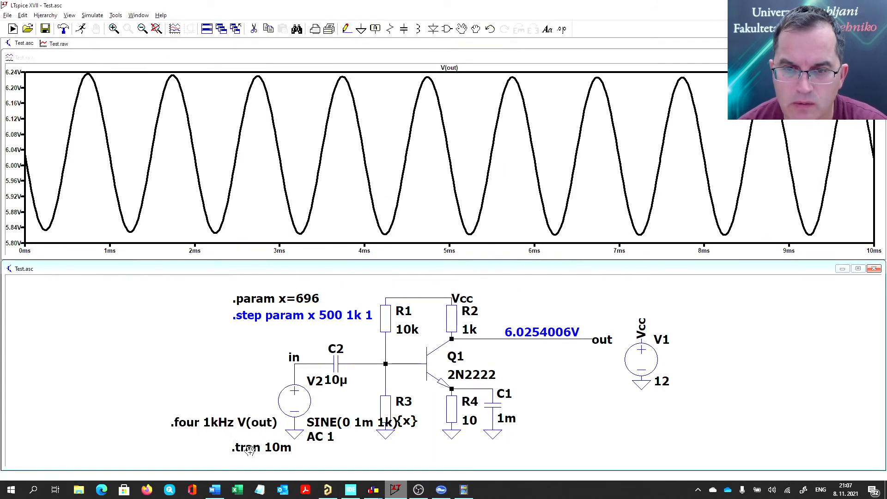
{"action": "left_click", "coordinate": [249, 451]}
{"action": "left_click", "coordinate": [186, 438]}
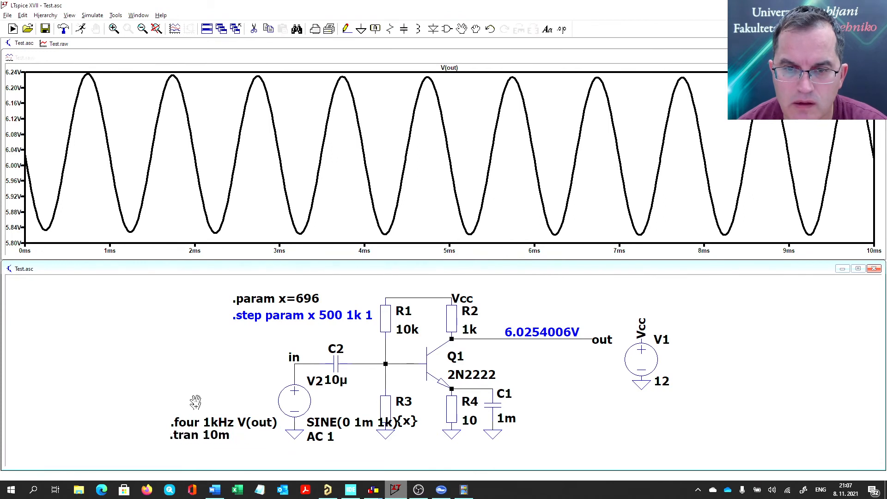
{"action": "key", "text": "Escape"}
Run the transient simulation and examine V(out)'s Fourier components and total harmonic distortion in the SPICE error log.
{"action": "left_click", "coordinate": [81, 29]}
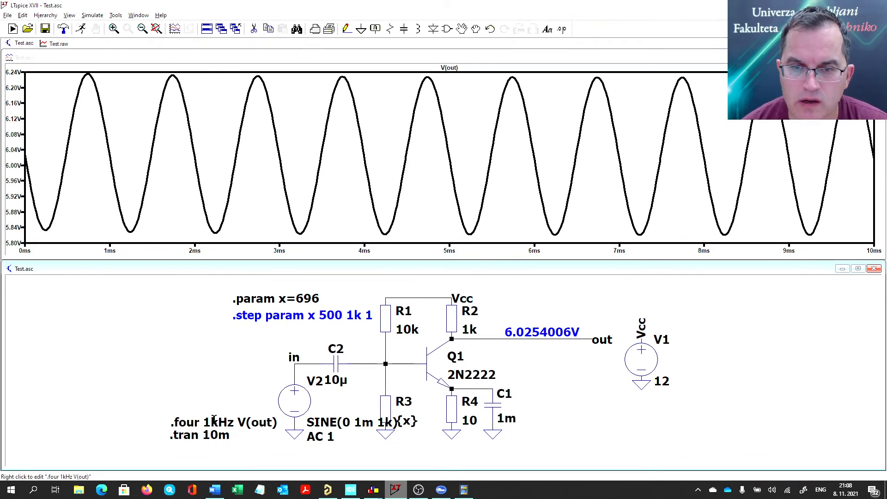
{"action": "left_click", "coordinate": [70, 15]}
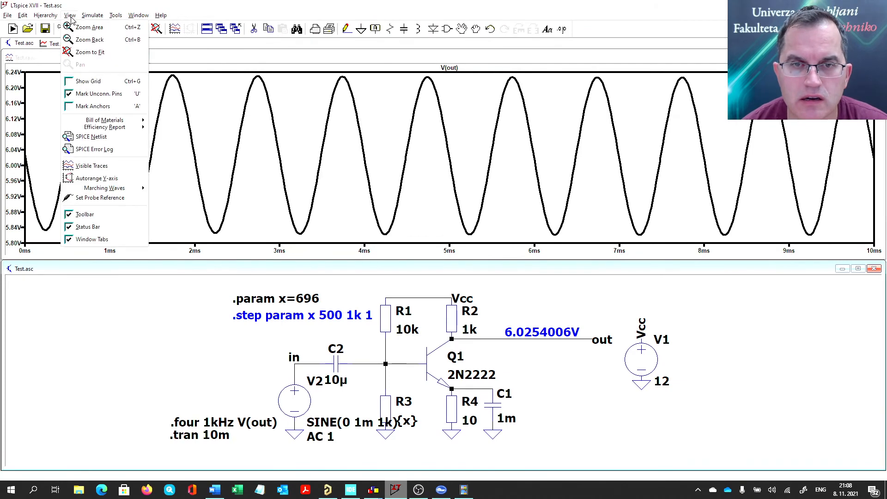
{"action": "left_click", "coordinate": [110, 150]}
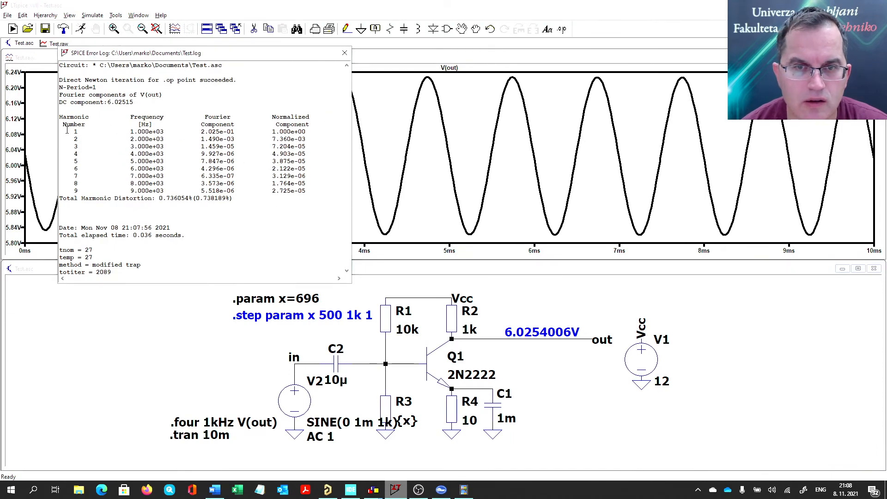
{"action": "left_click_drag", "start_coordinate": [75, 131], "coordinate": [221, 125]}
{"action": "left_click", "coordinate": [259, 172]}
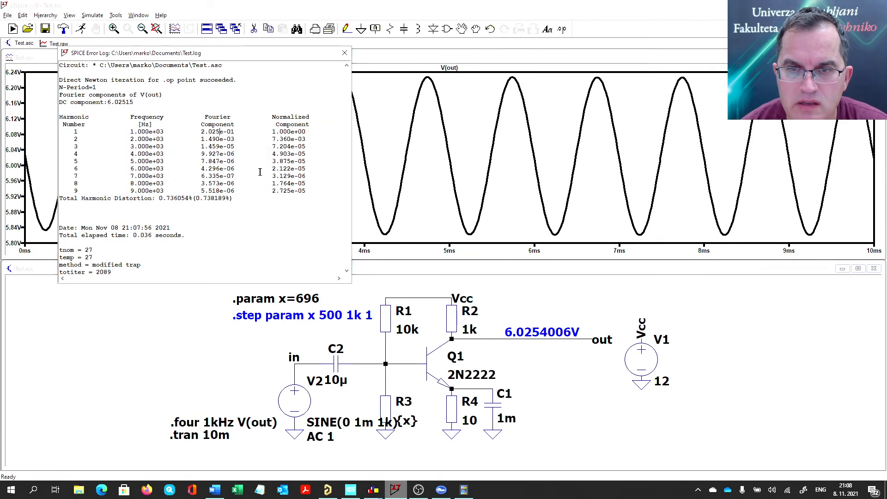
{"action": "left_click_drag", "start_coordinate": [162, 199], "coordinate": [202, 231]}
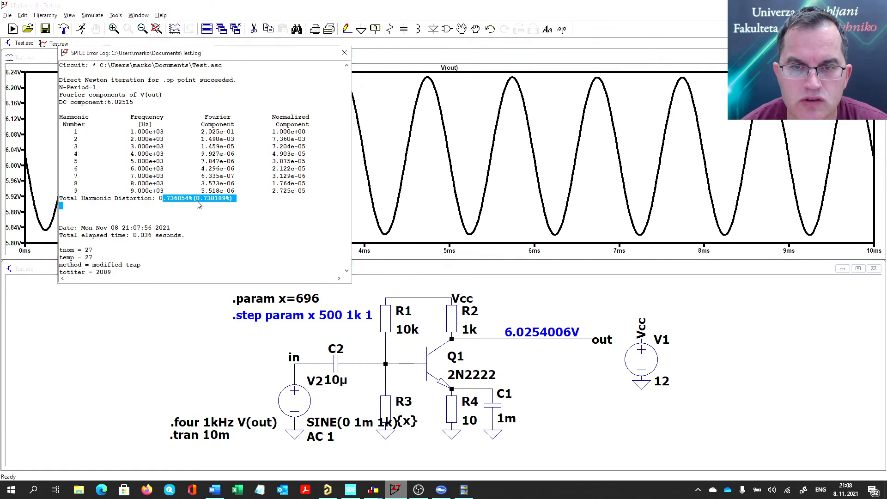
{"action": "left_click", "coordinate": [168, 198]}
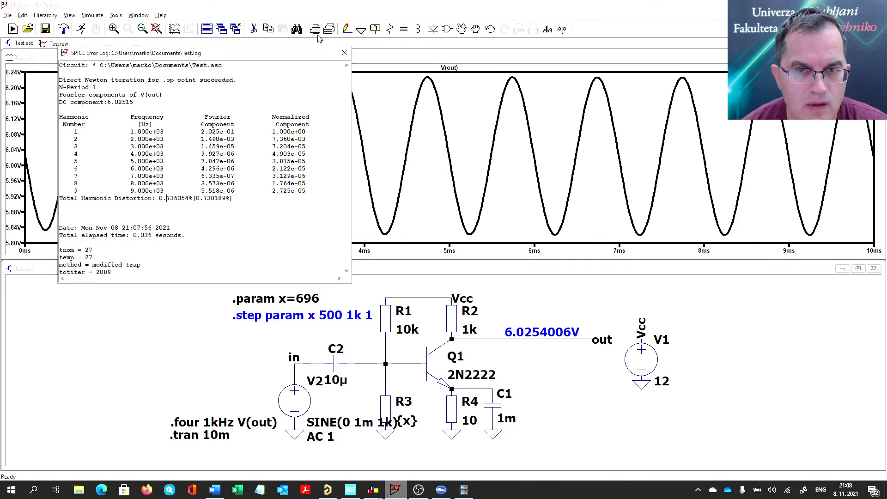
{"action": "left_click", "coordinate": [345, 52]}
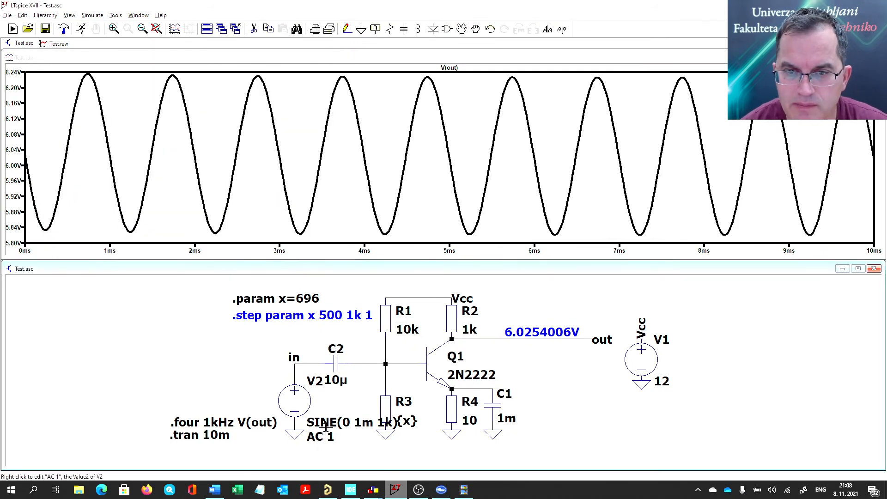
Set source V2's value to SINE(0 10m 1k).
{"action": "right_click", "coordinate": [401, 452]}
{"action": "left_click", "coordinate": [392, 262]}
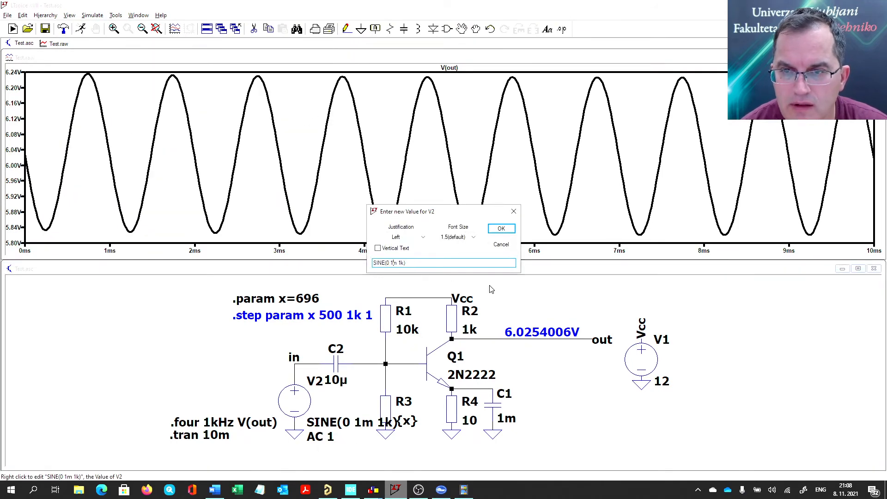
{"action": "type", "text": "0"}
{"action": "key", "text": "Return"}
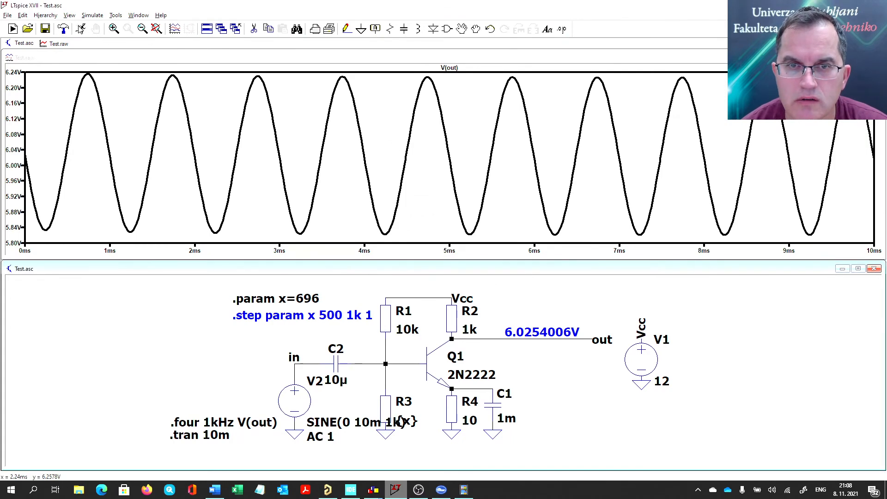
Check the total harmonic distortion for the 10 mV input in the SPICE error log of a fresh run.
{"action": "left_click", "coordinate": [70, 15]}
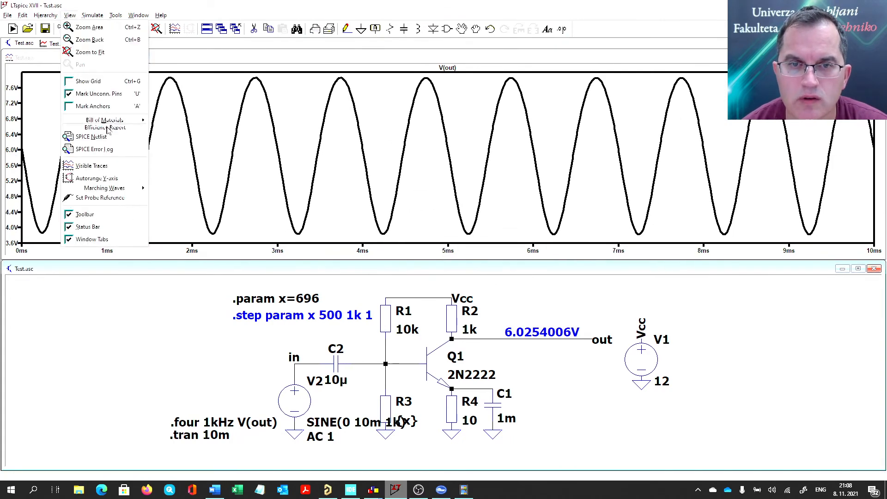
{"action": "left_click", "coordinate": [94, 149]}
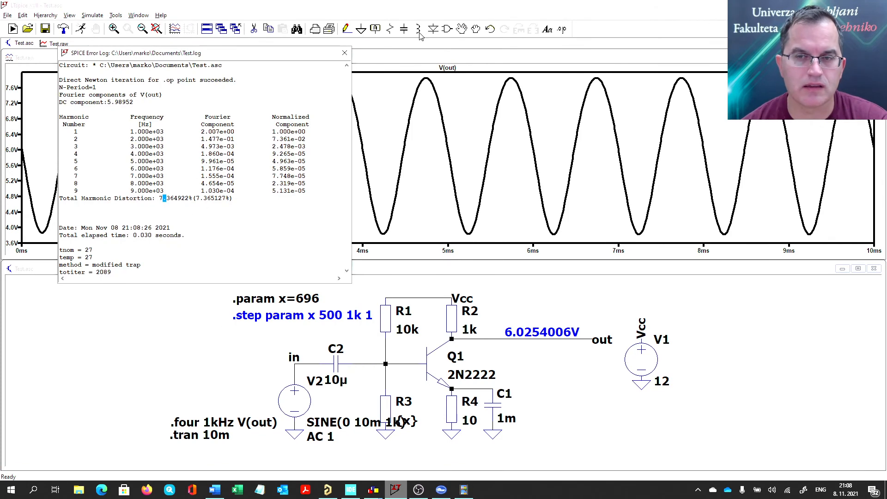
{"action": "left_click", "coordinate": [342, 54]}
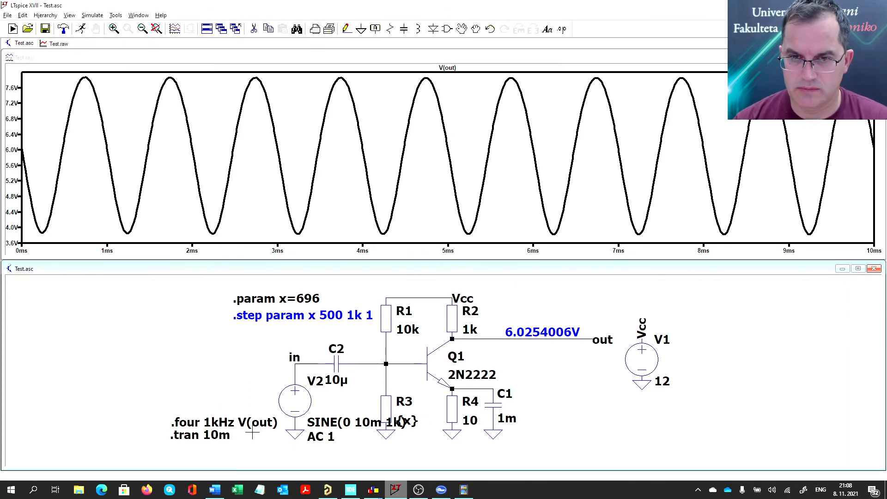
Set the transient analysis to skip the initial operating point solution and run the simulation.
{"action": "right_click", "coordinate": [191, 435]}
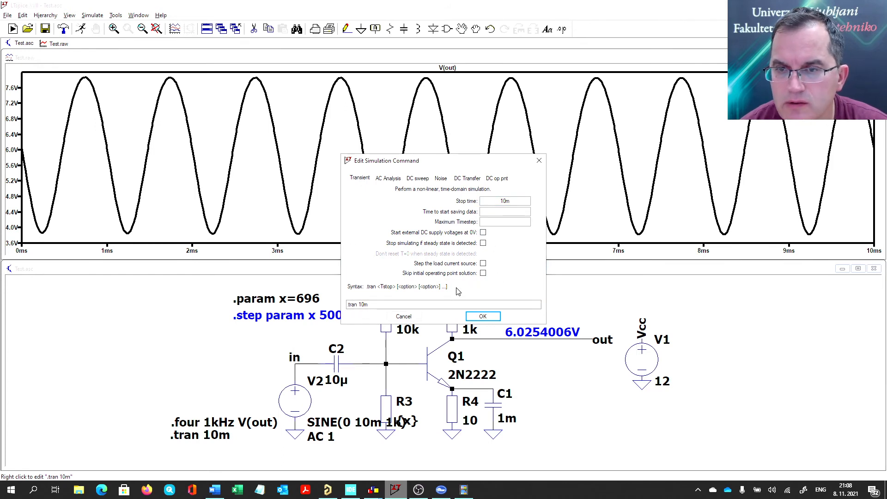
{"action": "left_click", "coordinate": [483, 274]}
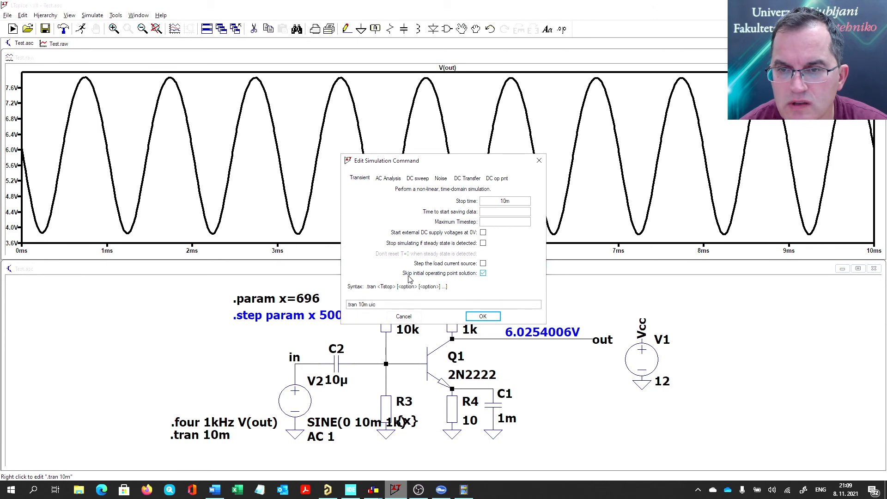
{"action": "left_click", "coordinate": [483, 317]}
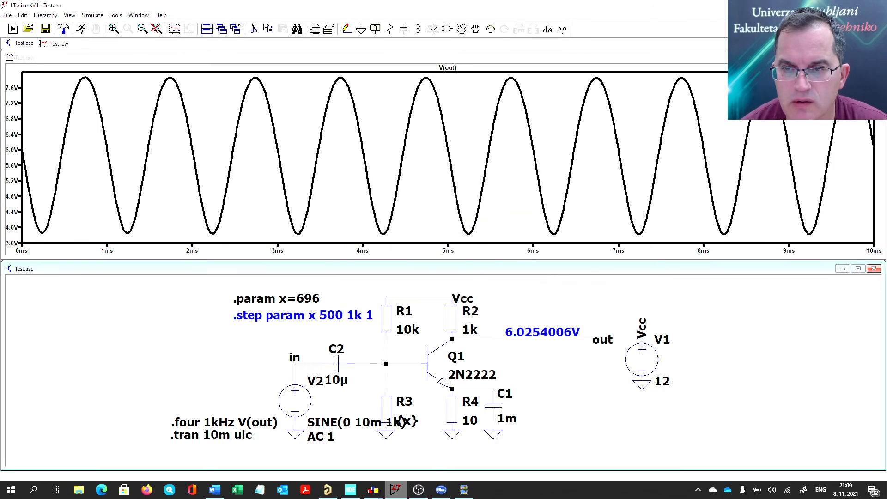
{"action": "left_click", "coordinate": [80, 29]}
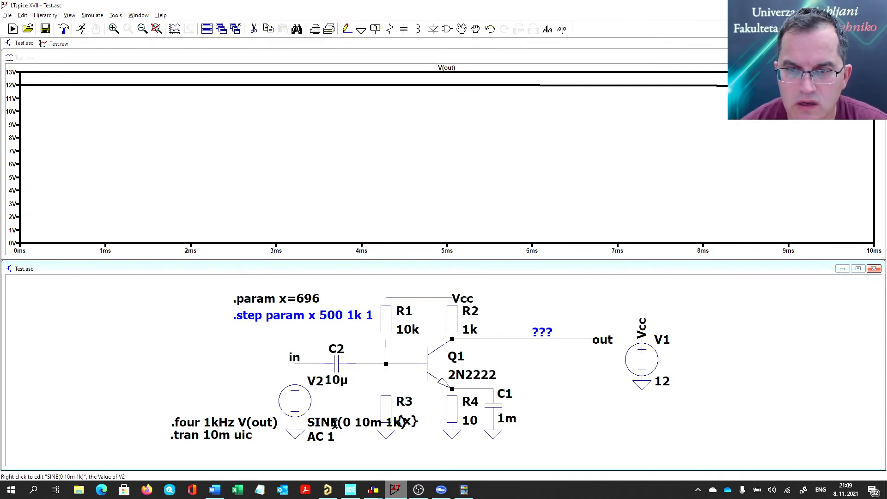
Set the transient analysis stop time to 100m and rerun the simulation.
{"action": "right_click", "coordinate": [212, 434]}
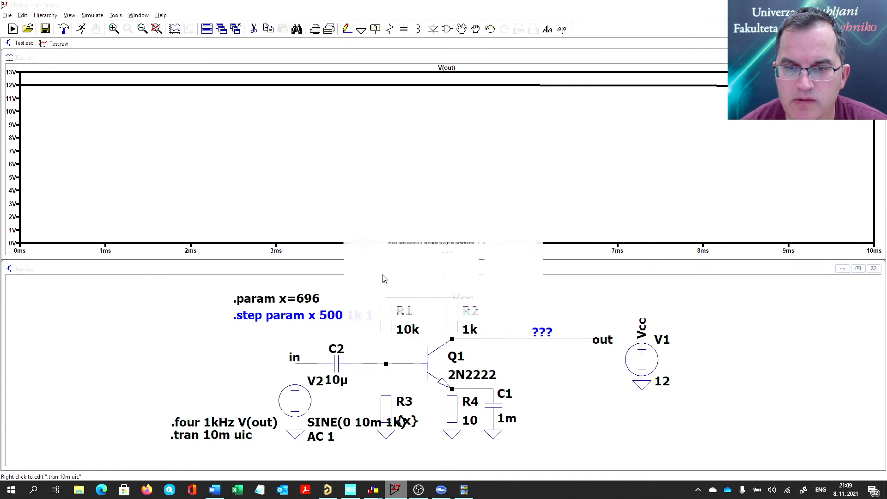
{"action": "left_click_drag", "start_coordinate": [505, 201], "coordinate": [499, 201]}
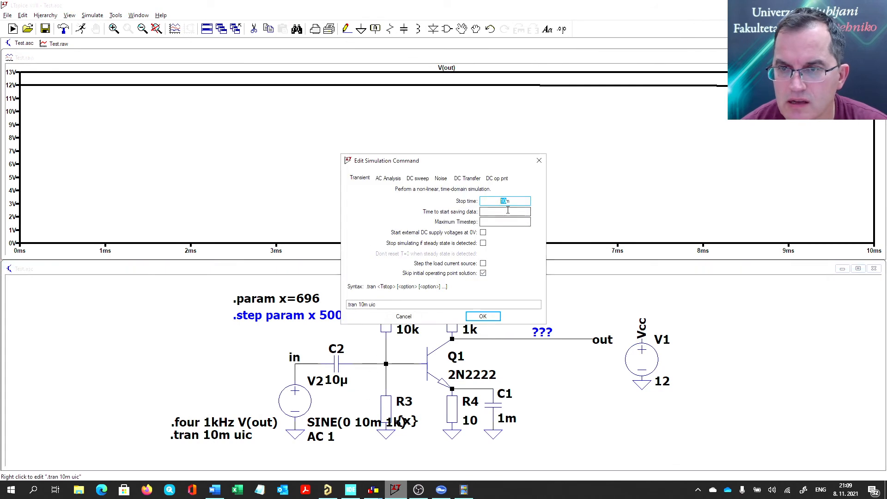
{"action": "left_click", "coordinate": [507, 201]}
{"action": "type", "text": "0"}
{"action": "left_click", "coordinate": [482, 316]}
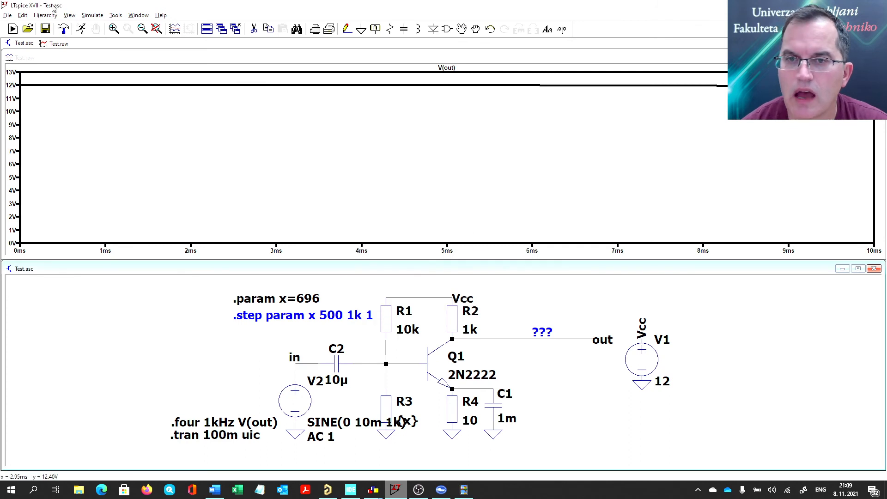
{"action": "left_click", "coordinate": [82, 29]}
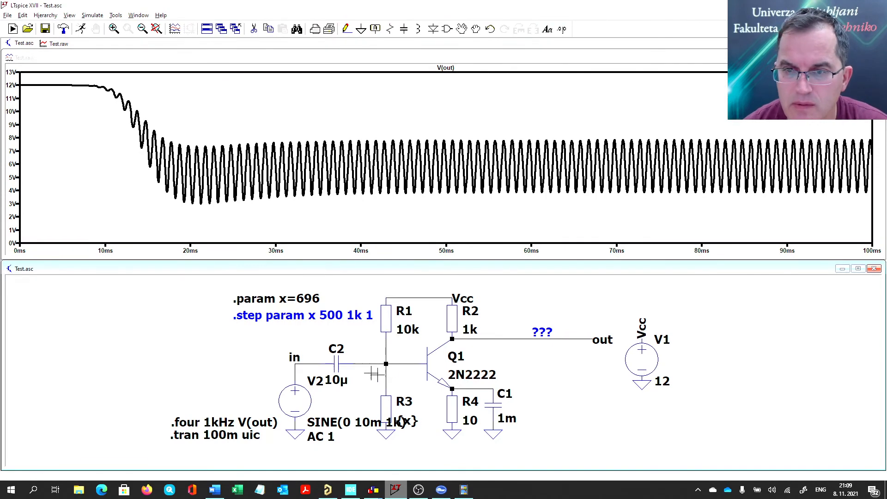
Add the voltages at Q1's base and emitter to the transient plot, and review the .tran command settings.
{"action": "left_click", "coordinate": [382, 360]}
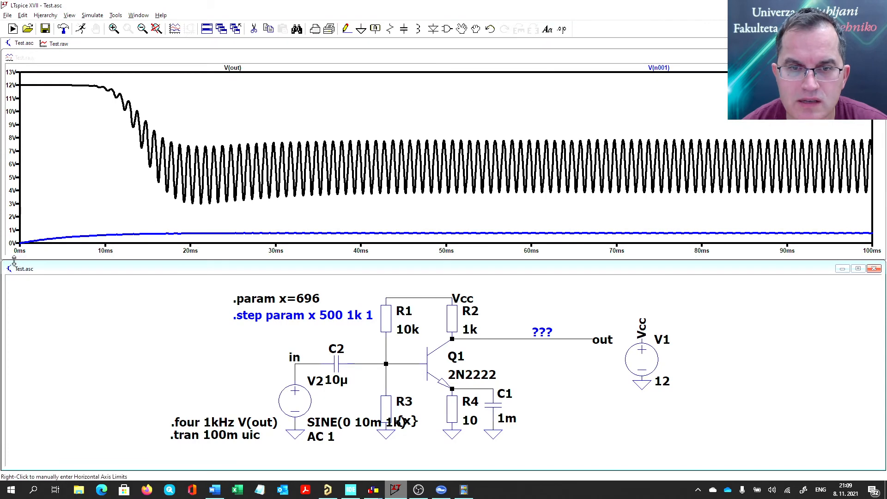
{"action": "left_click", "coordinate": [338, 356]}
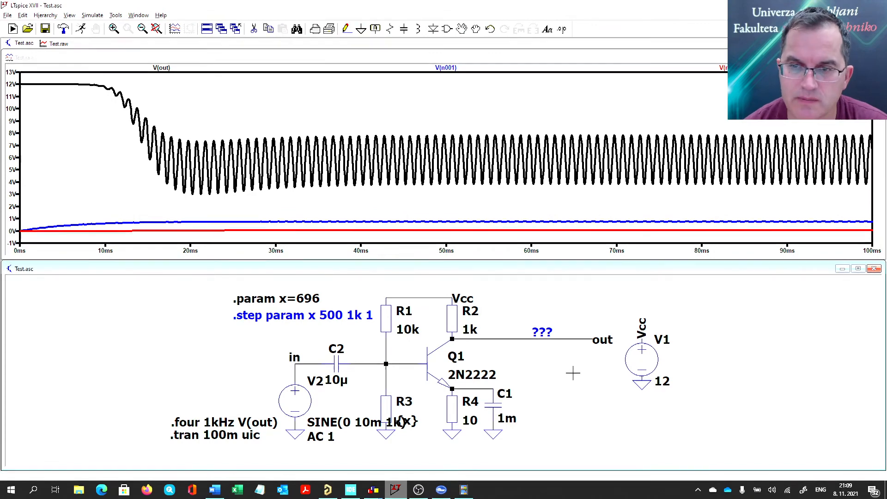
{"action": "right_click", "coordinate": [235, 436]}
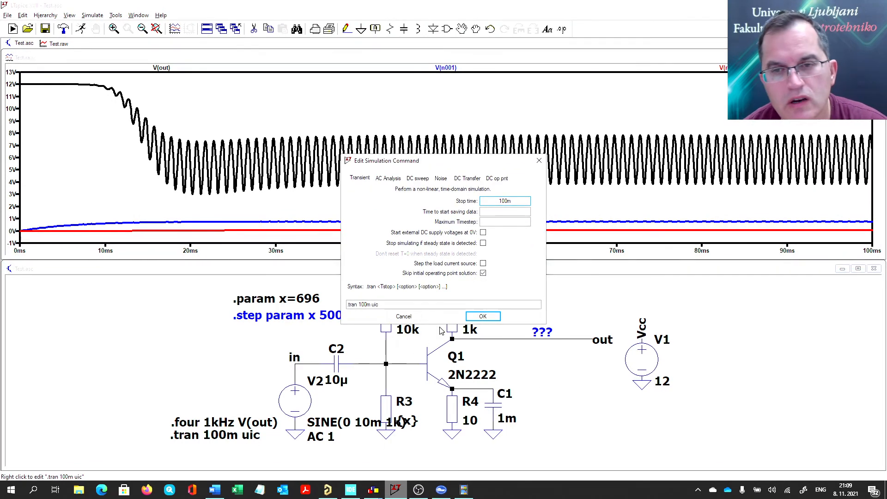
{"action": "left_click", "coordinate": [483, 316]}
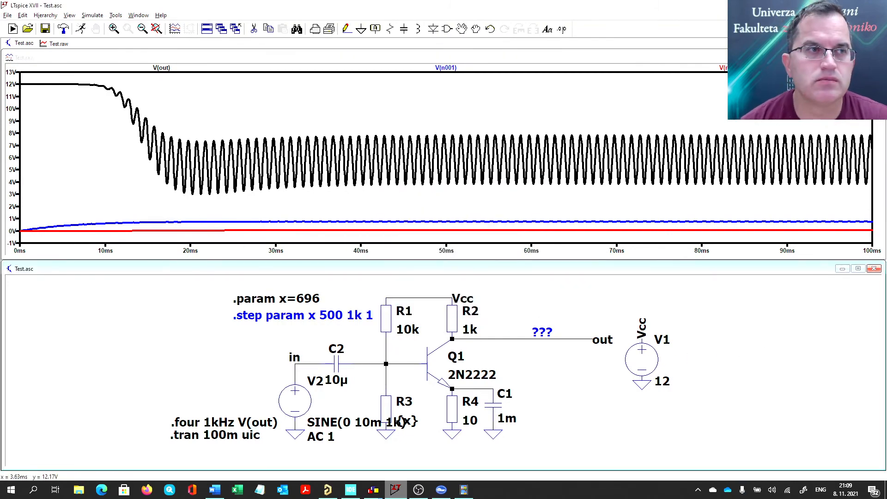